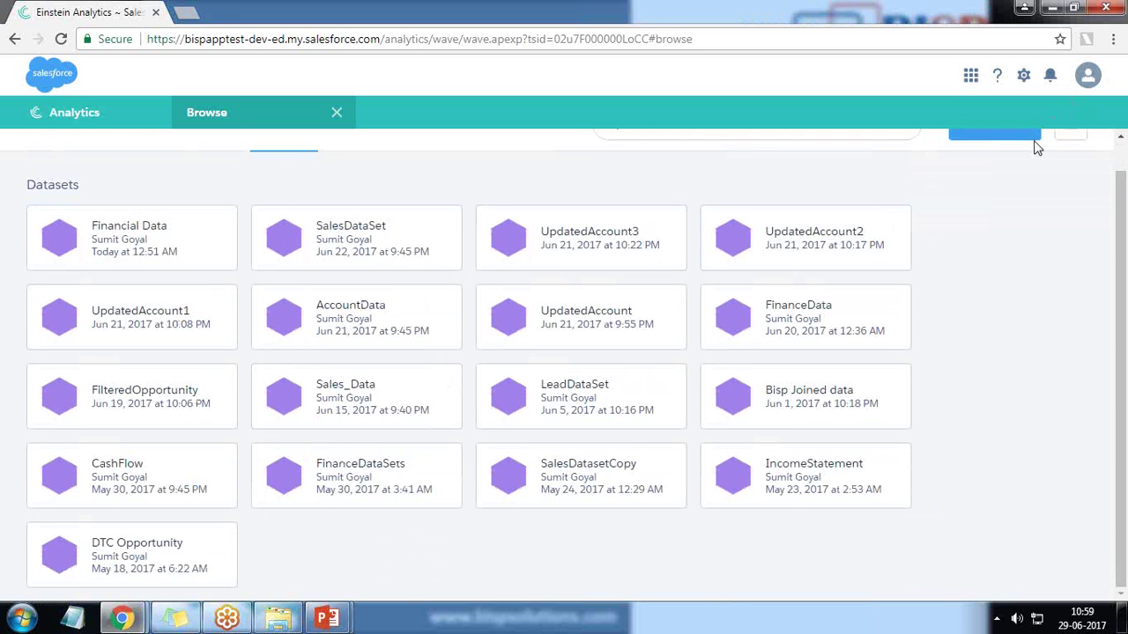
Start creating a dataset from the Salesforce data source with Opportunity as the root object
scroll(1004, 291, up, 1)
click(986, 157)
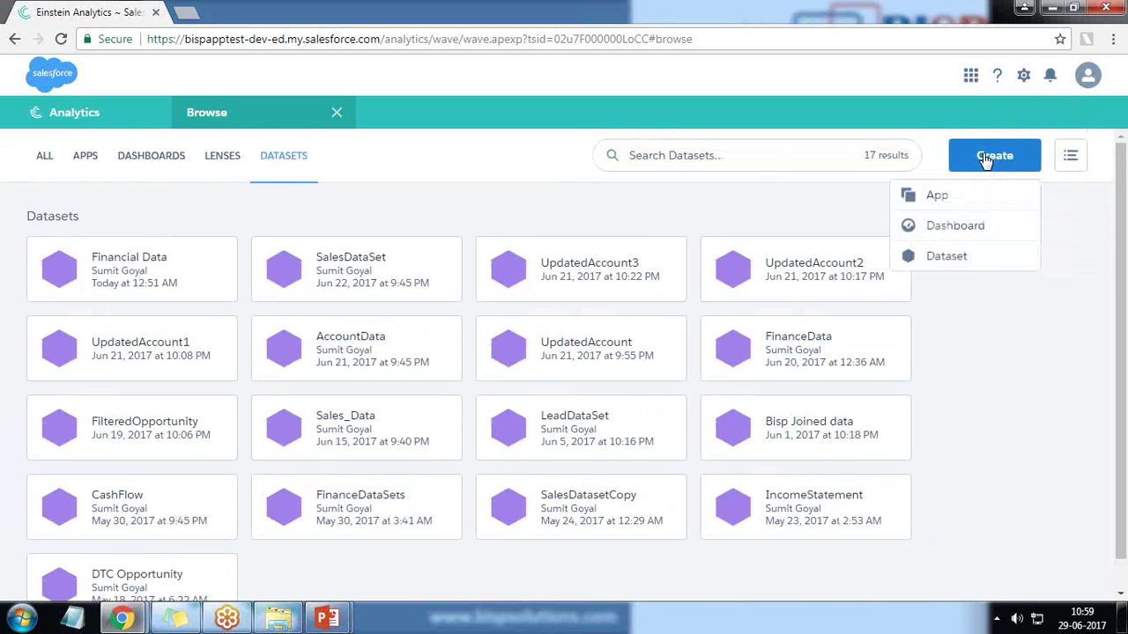
click(949, 255)
click(346, 308)
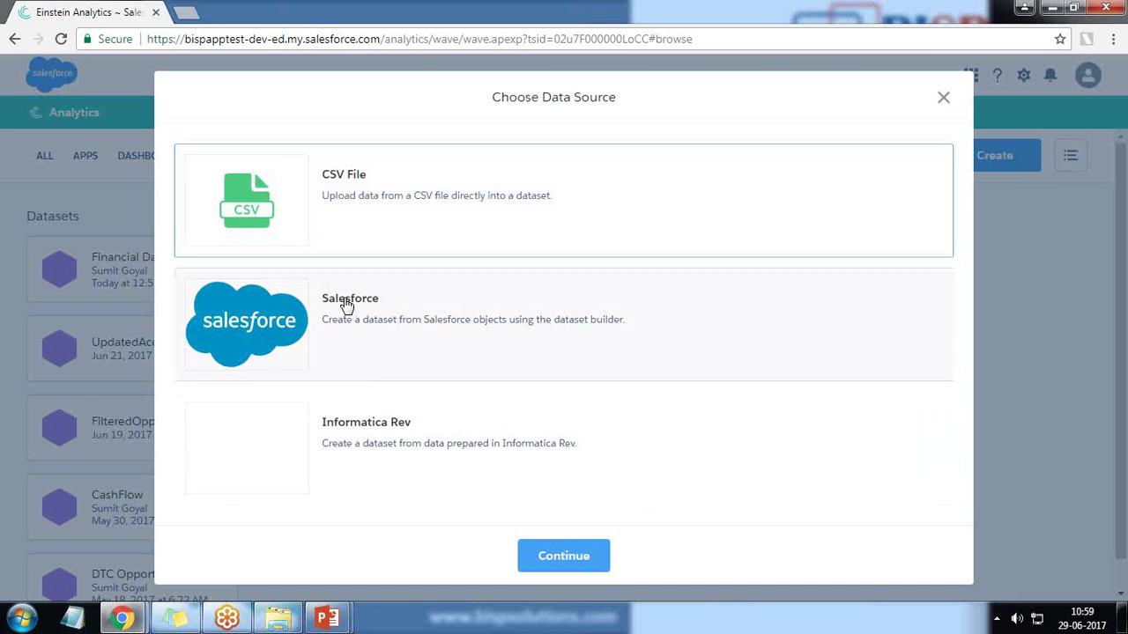
click(564, 558)
text(Oppo)
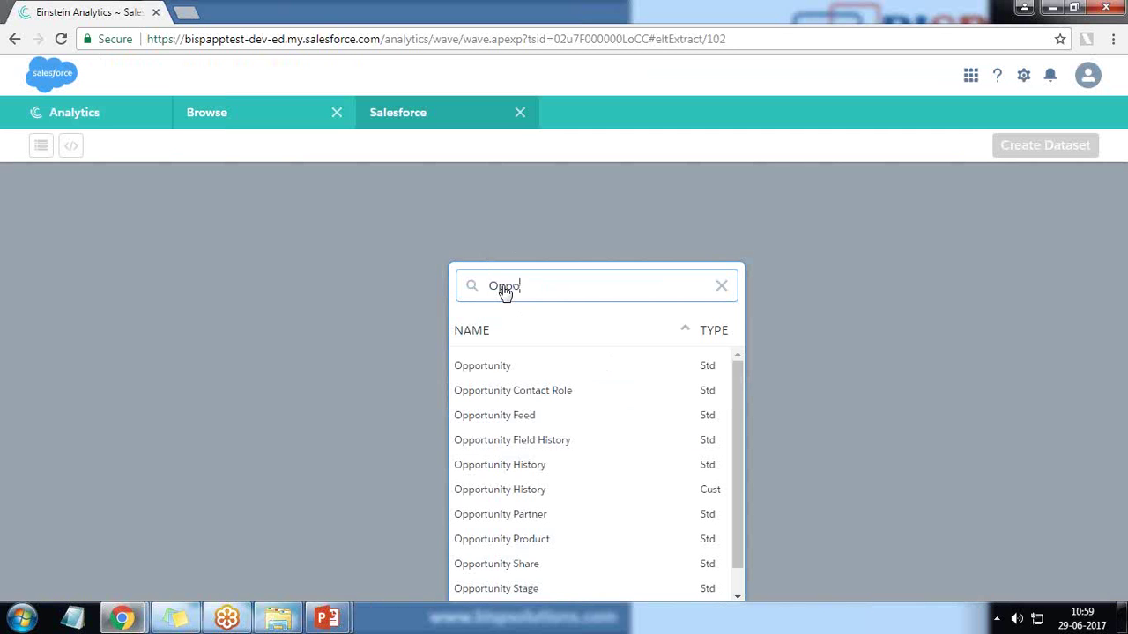
click(476, 366)
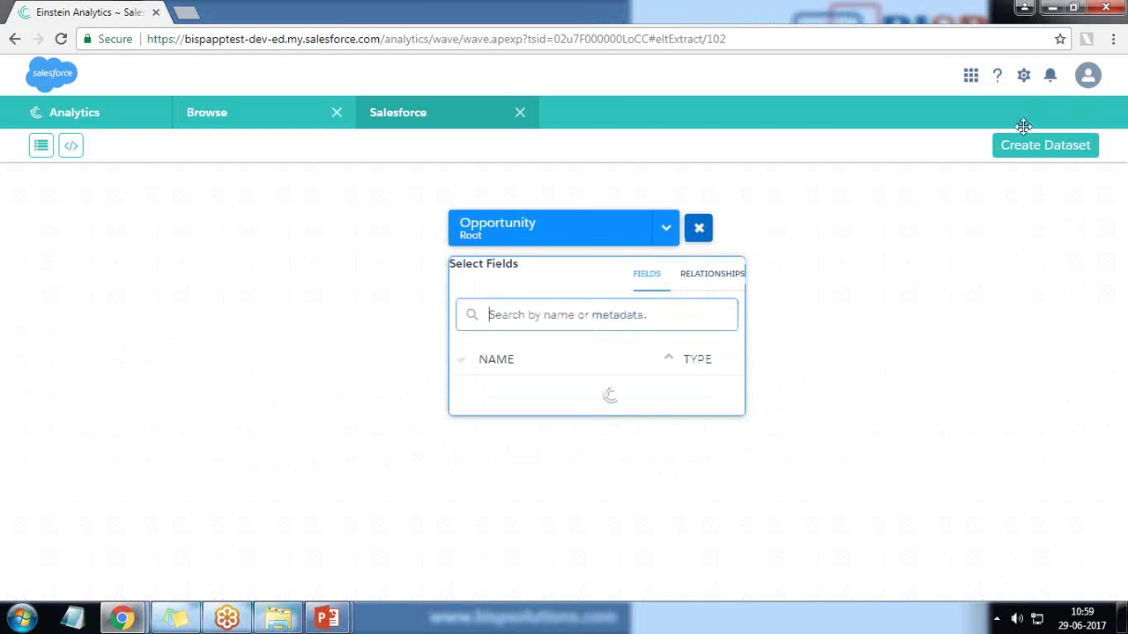
Add the Amount, Close Date, Country, Expected Amount and Fiscal Year fields to the Opportunity object
click(468, 390)
click(461, 409)
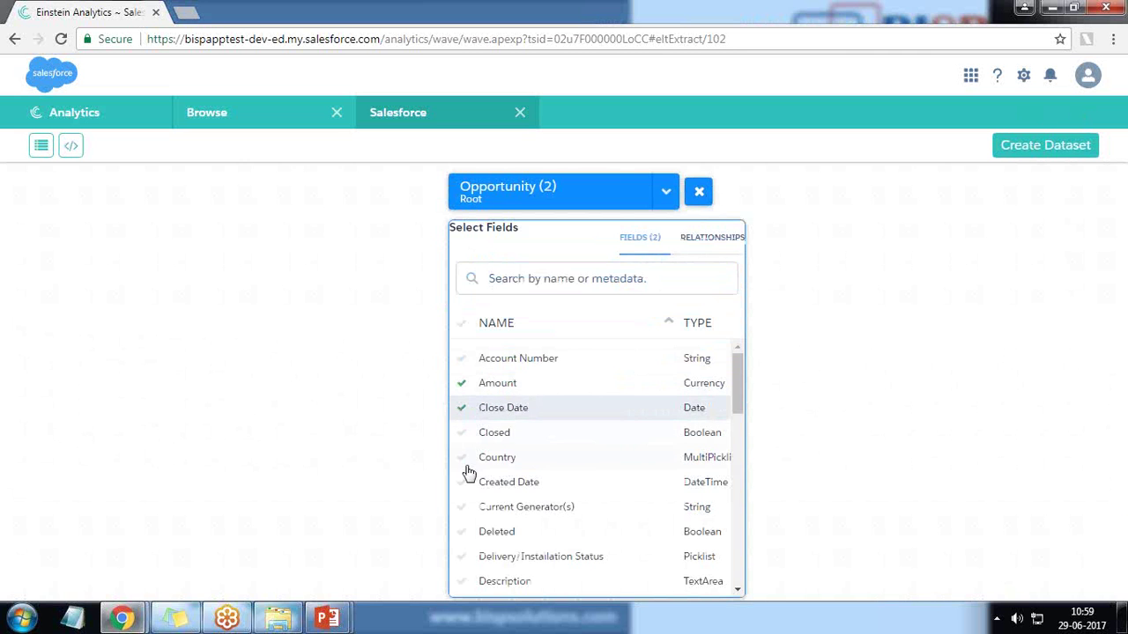
scroll(486, 520, down, 2)
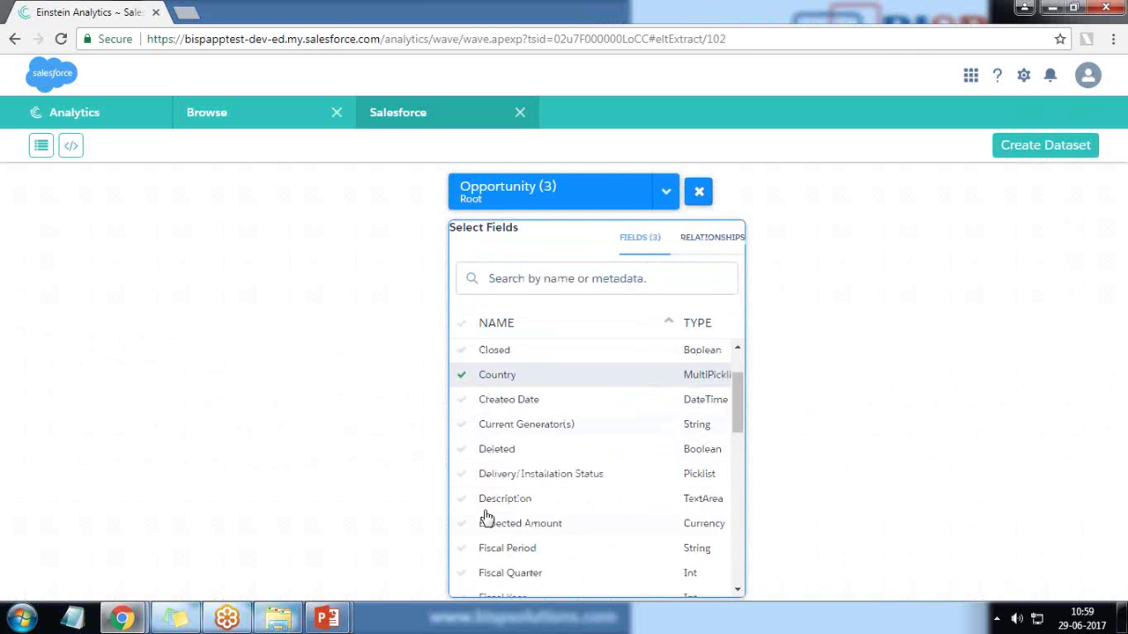
click(466, 529)
scroll(471, 516, down, 4)
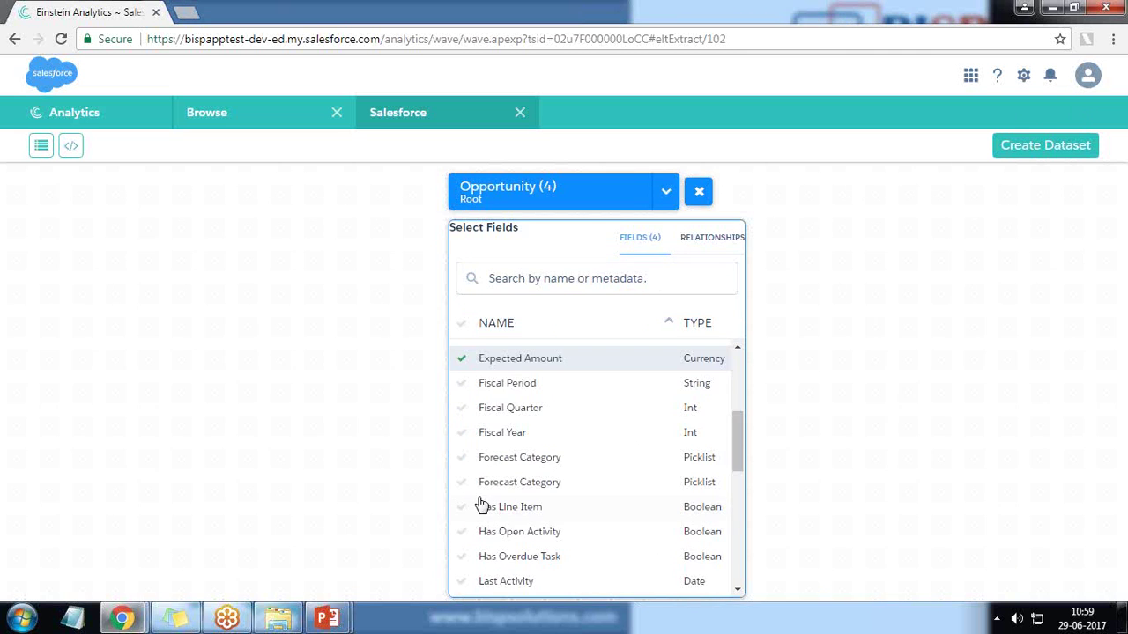
click(465, 436)
scroll(467, 520, down, 6)
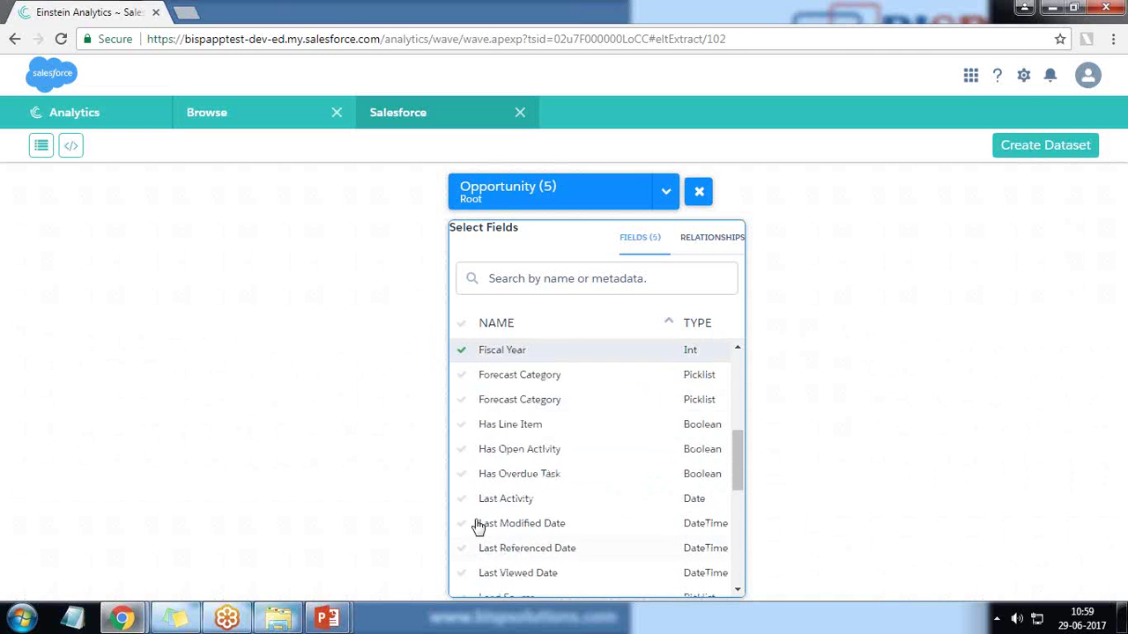
Add the Name, Opportunity Type, Probability and Stage fields and close the field list
click(462, 484)
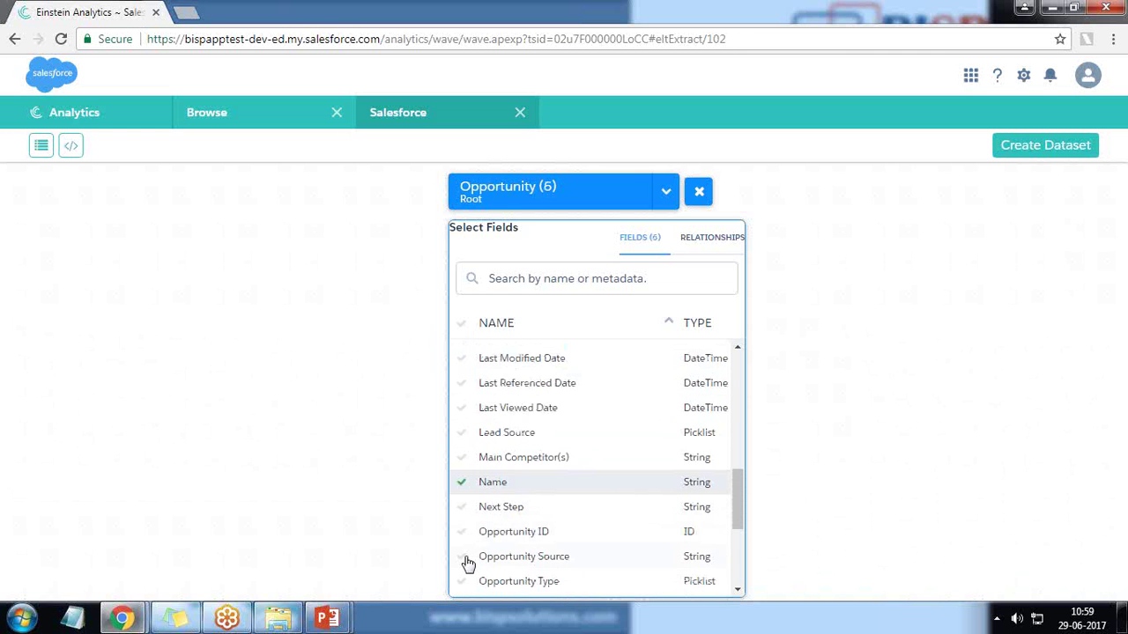
click(462, 581)
scroll(459, 537, down, 2)
scroll(485, 524, down, 2)
click(462, 516)
click(463, 567)
click(843, 423)
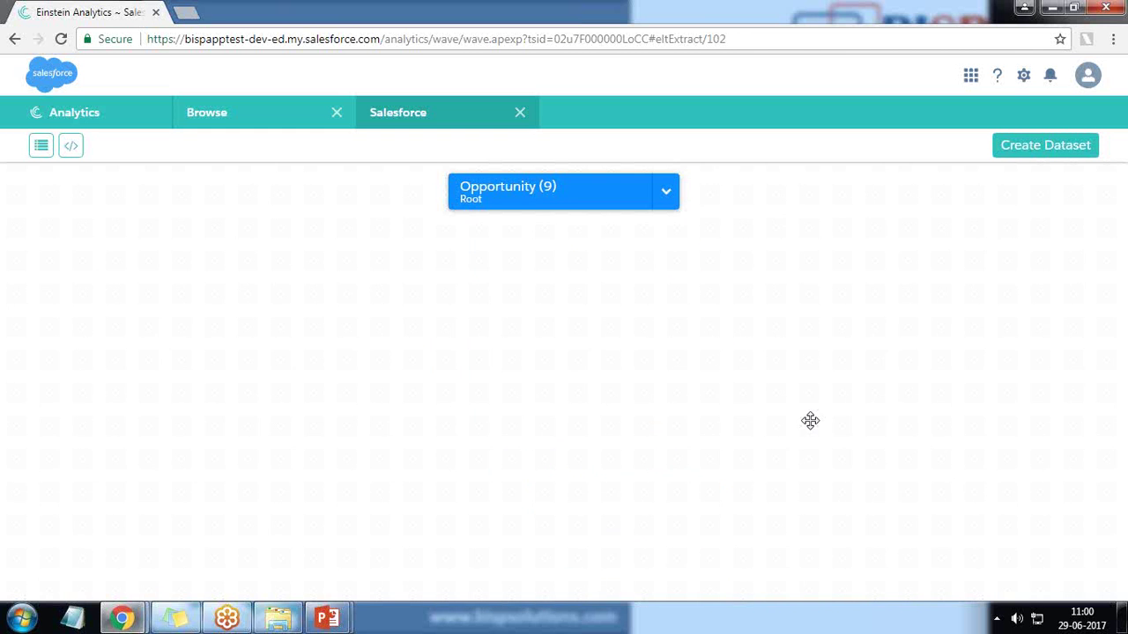
Examine the dataset's JSON definition, down to the alias and name parameters of the register node
click(71, 147)
drag(262, 264, 246, 224)
click(246, 231)
click(70, 146)
drag(263, 220, 264, 371)
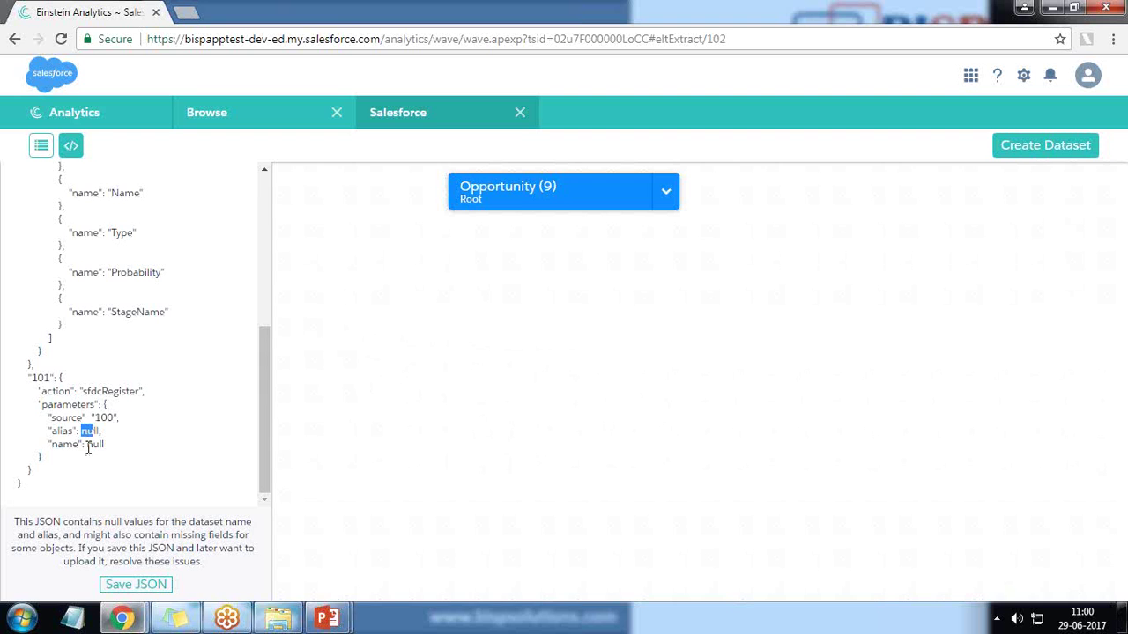
click(940, 242)
Create the dataset as Opportunity in My Private App and launch Data Manager
click(1024, 150)
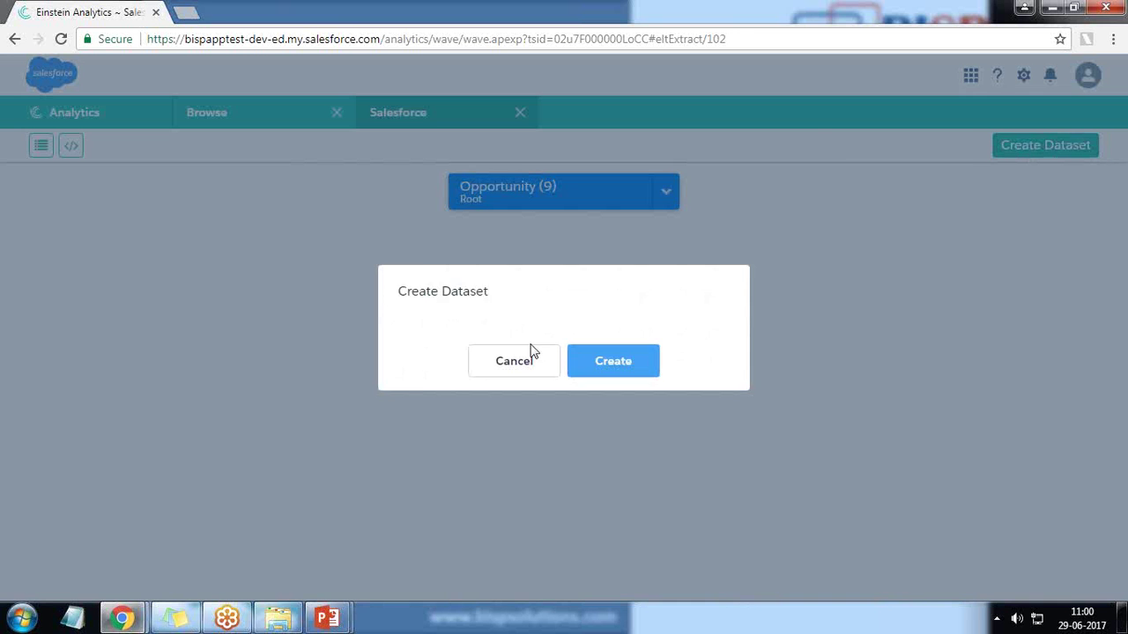
click(457, 310)
text(Opportunity)
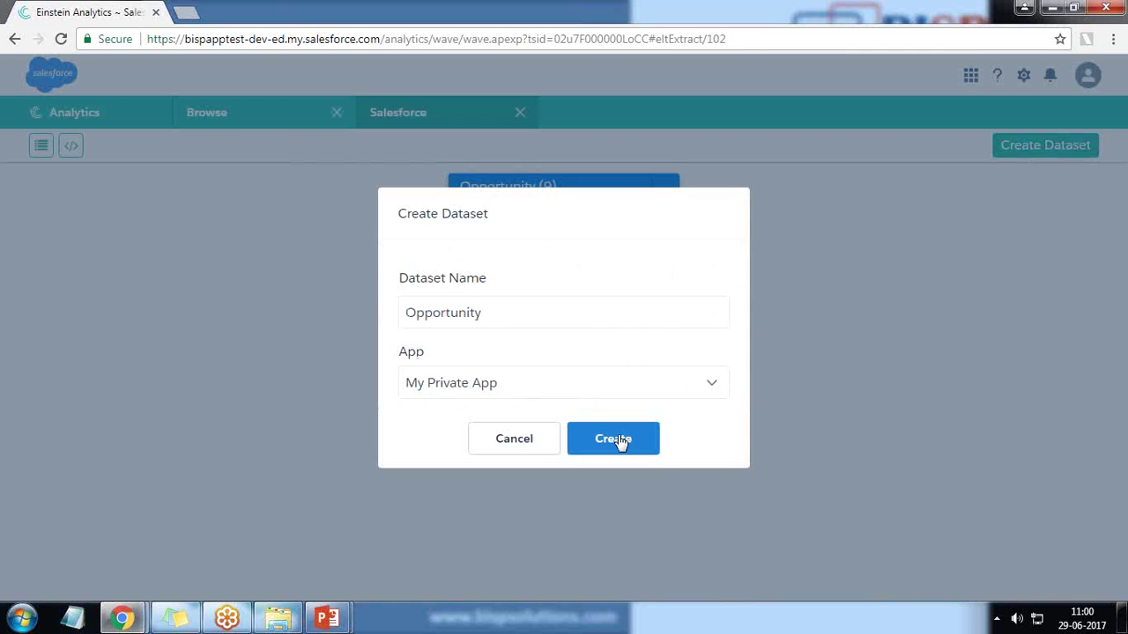
click(619, 441)
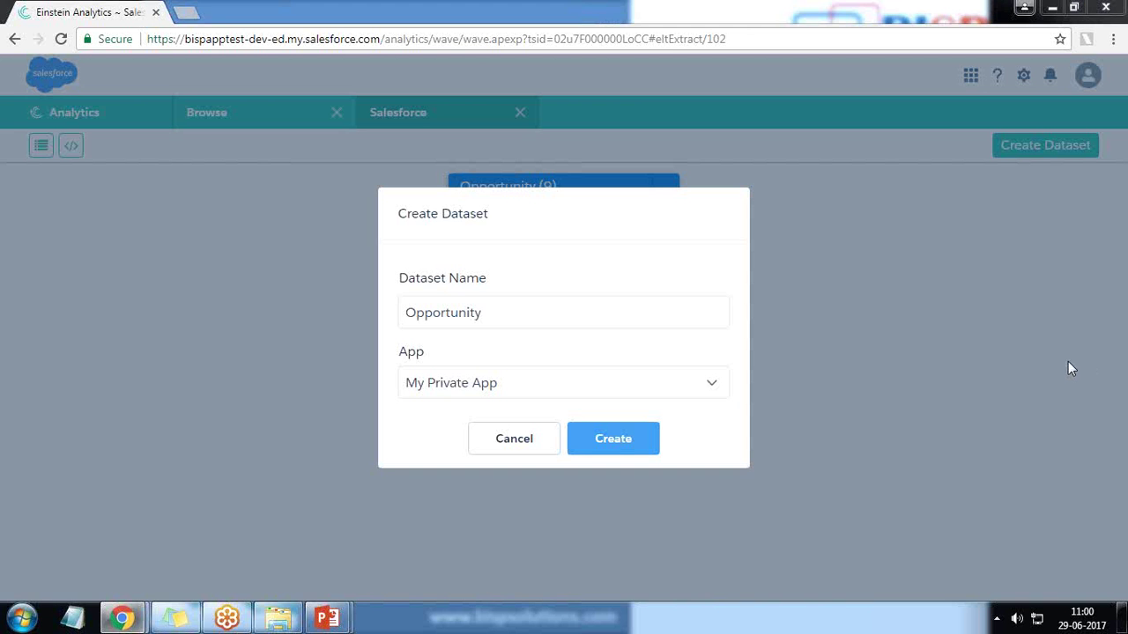
click(612, 445)
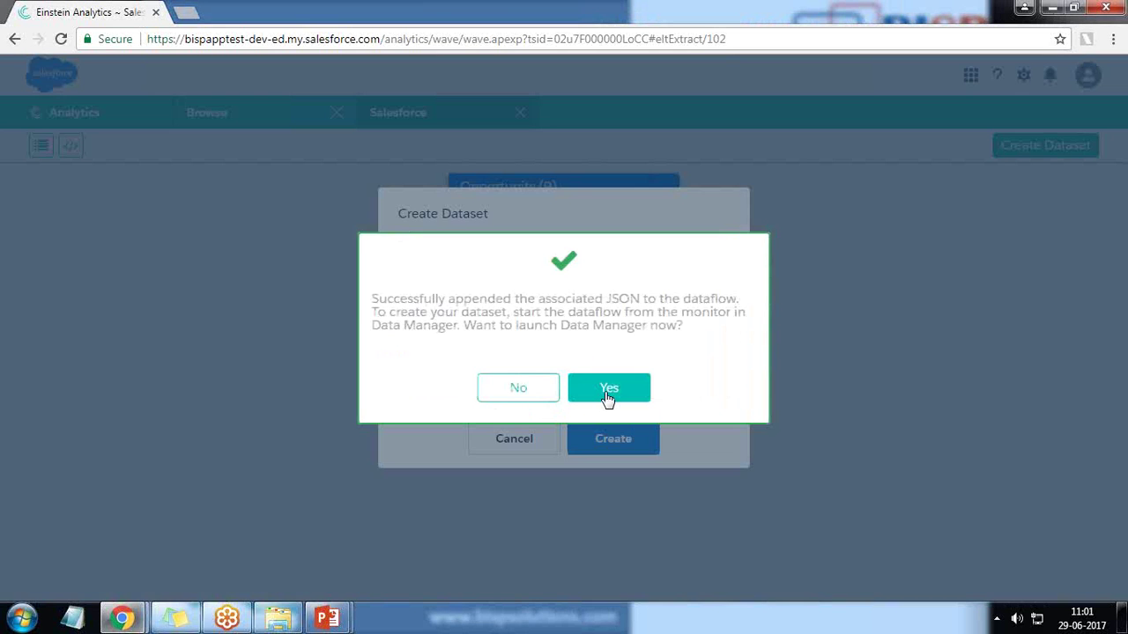
click(604, 393)
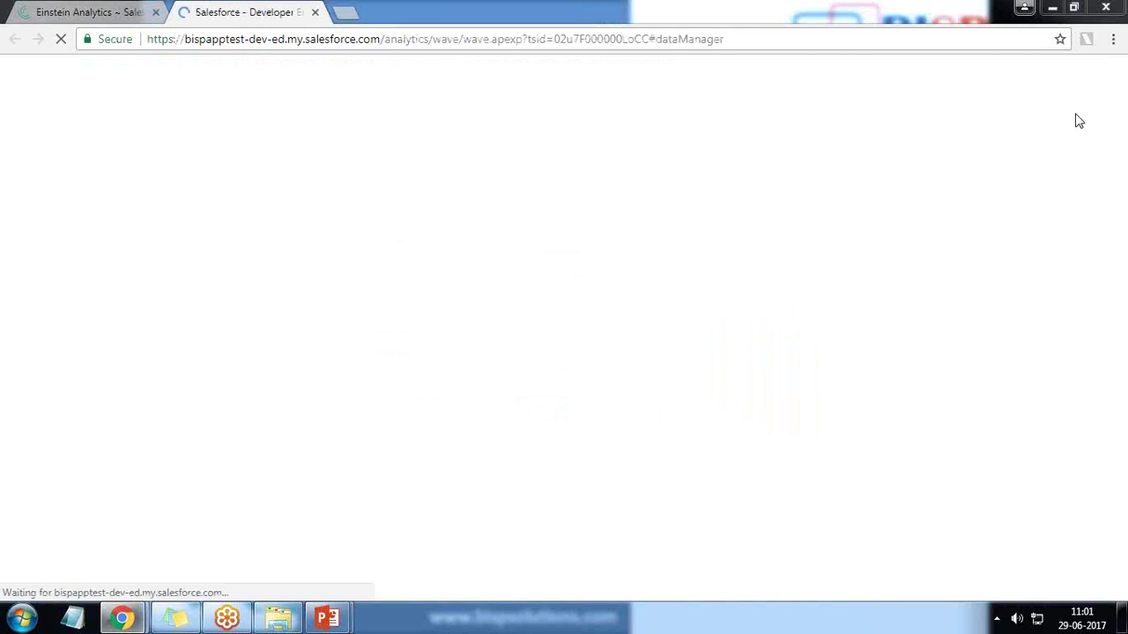
Show the dataflow view and start the Default Salesforce Dataflow job
click(264, 231)
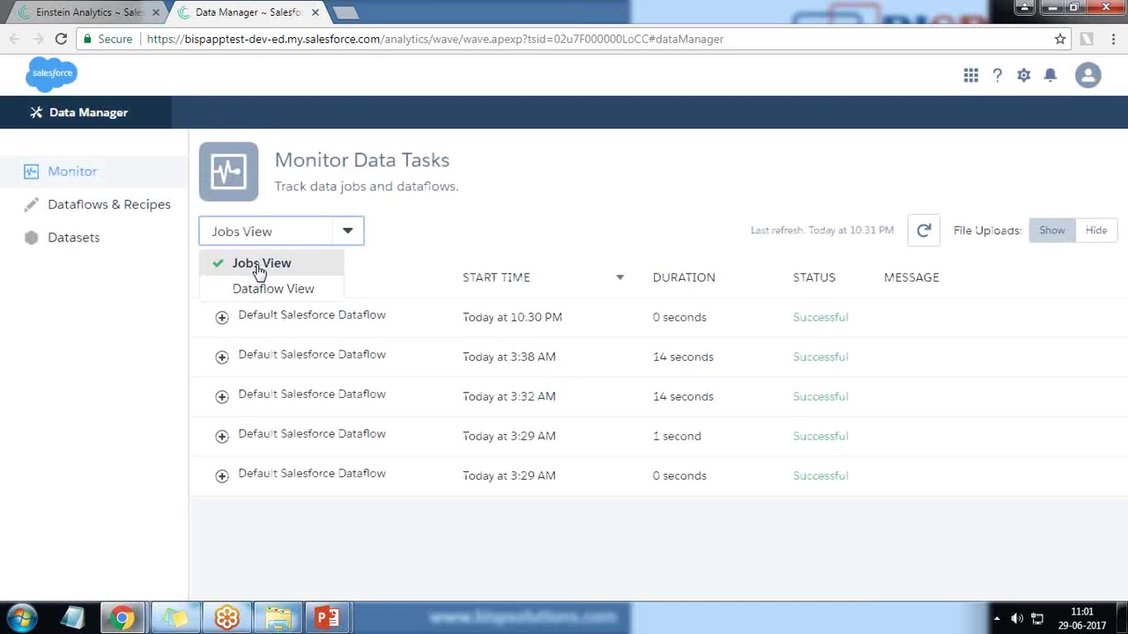
click(255, 289)
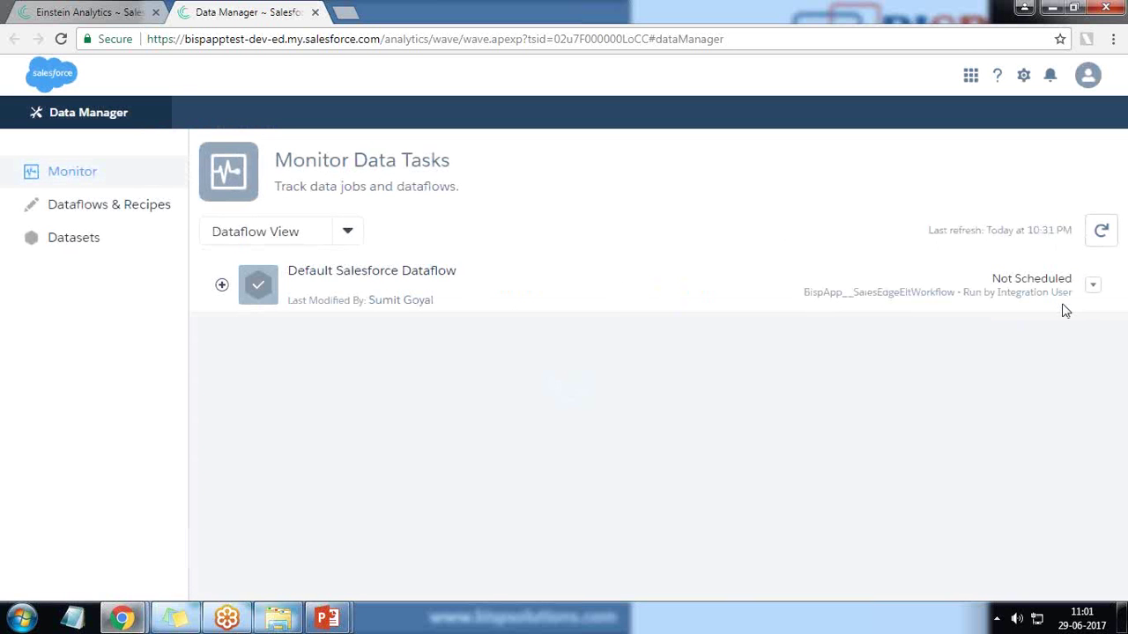
click(1092, 284)
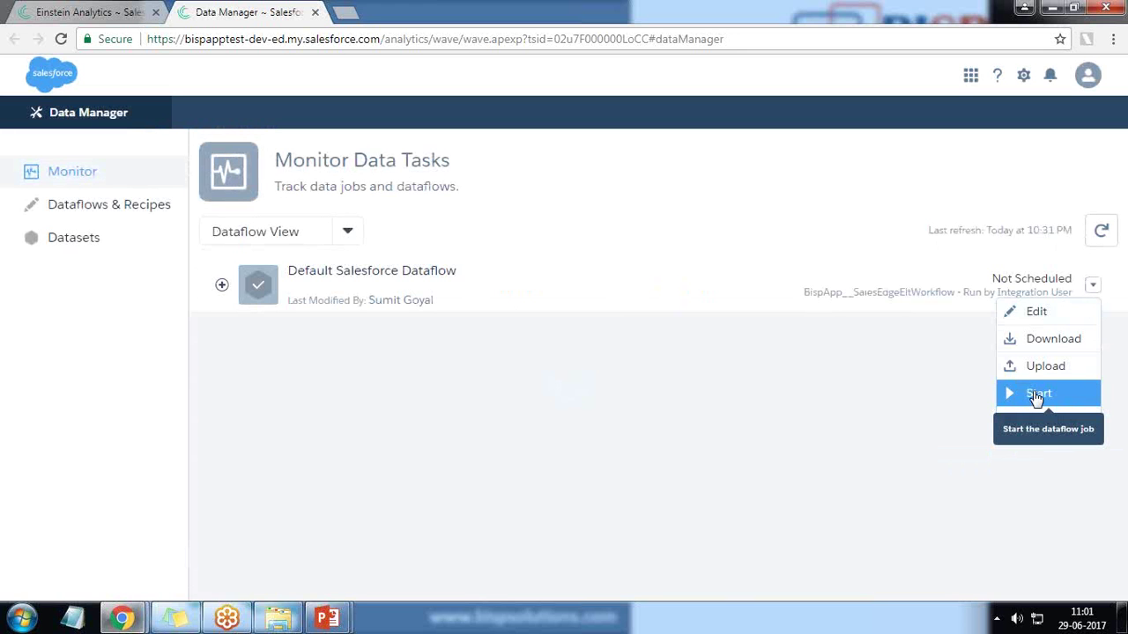
click(1037, 396)
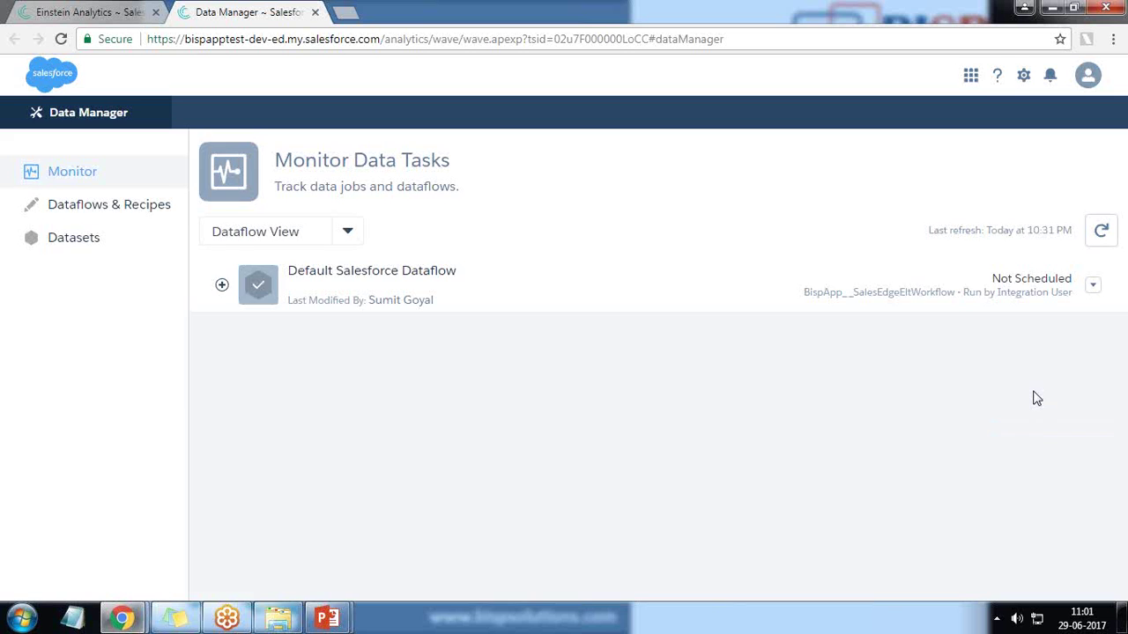
Show the jobs view and refresh it repeatedly to check the status of the newest dataflow job
click(255, 234)
click(263, 264)
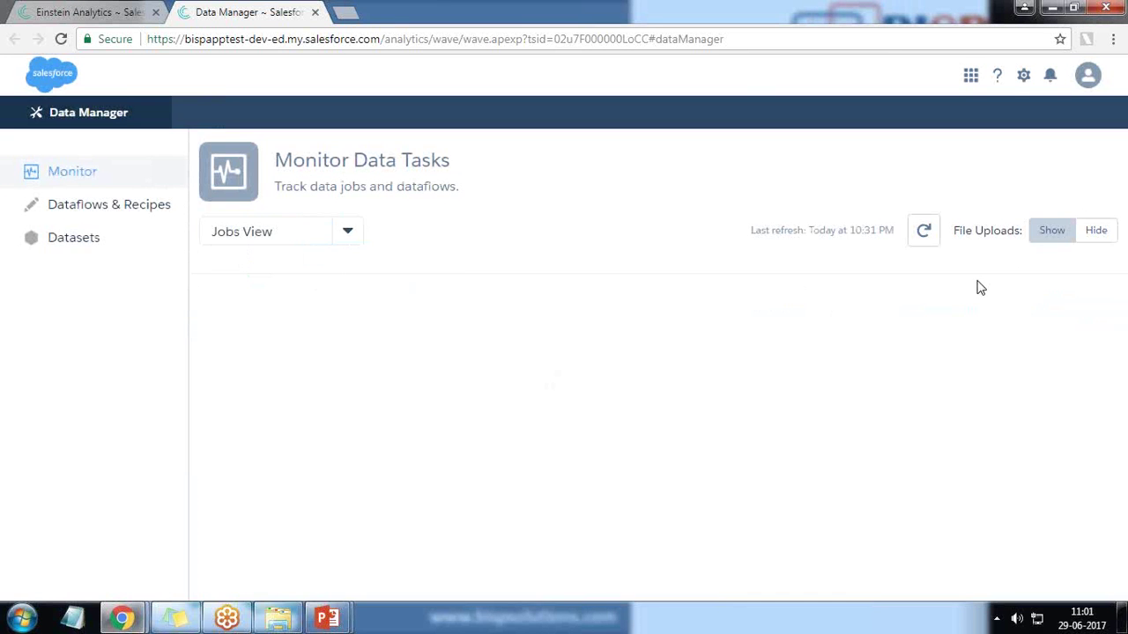
click(925, 231)
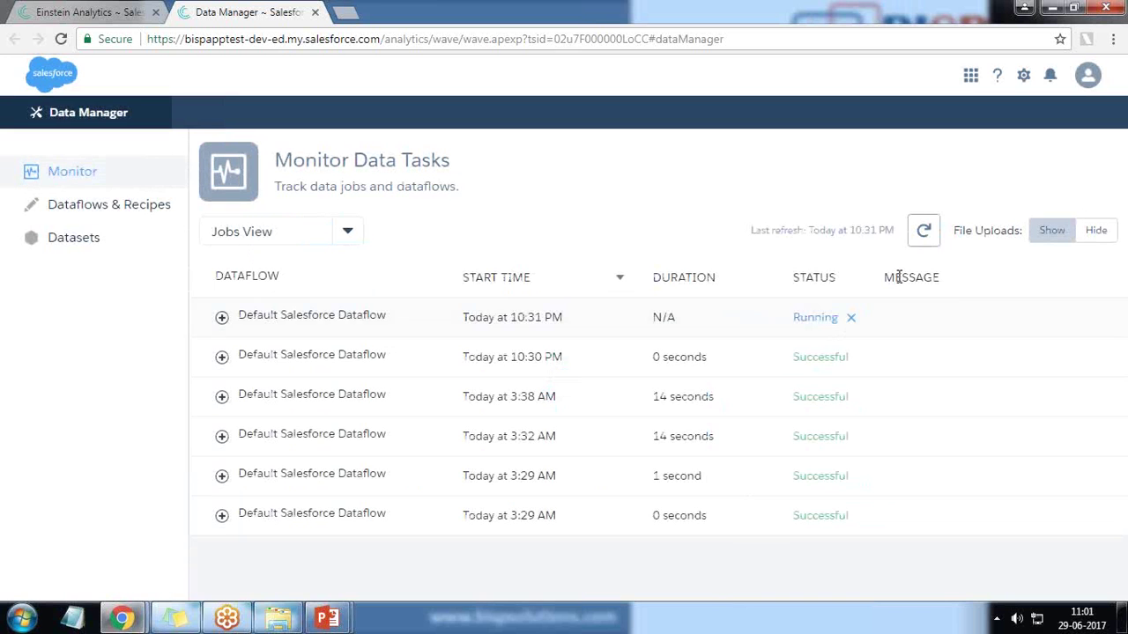
click(924, 235)
click(923, 234)
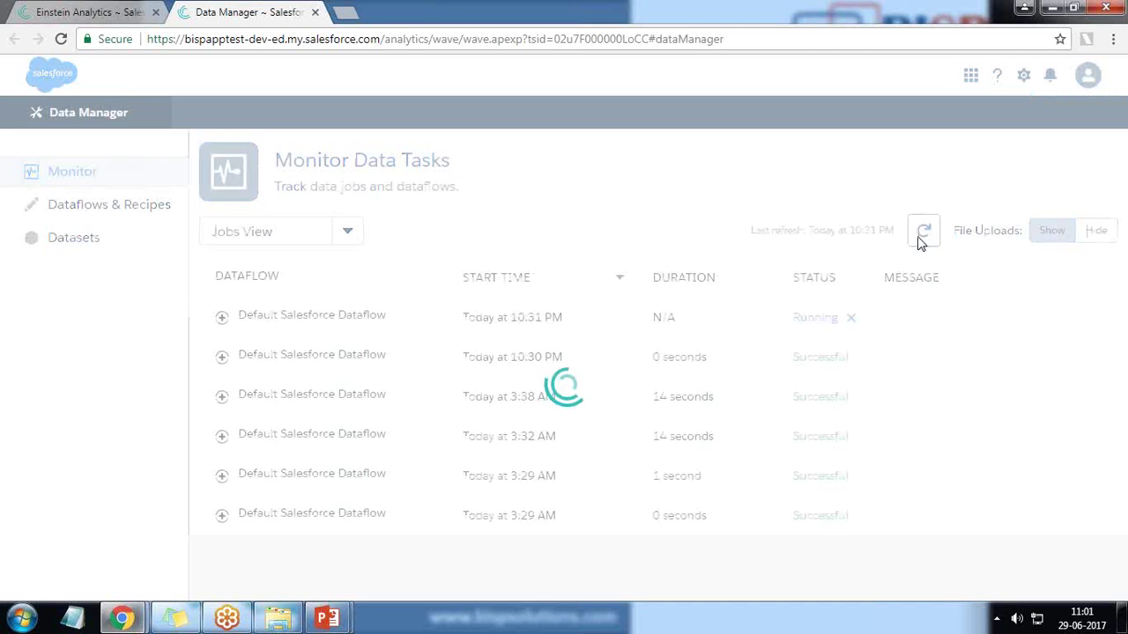
click(921, 240)
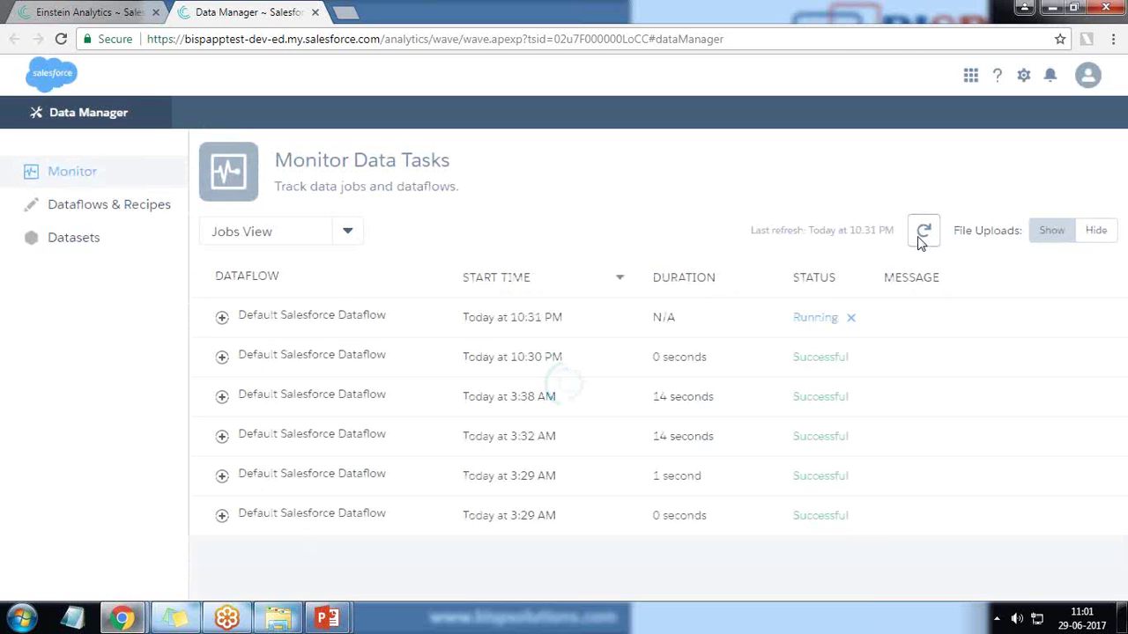
click(922, 240)
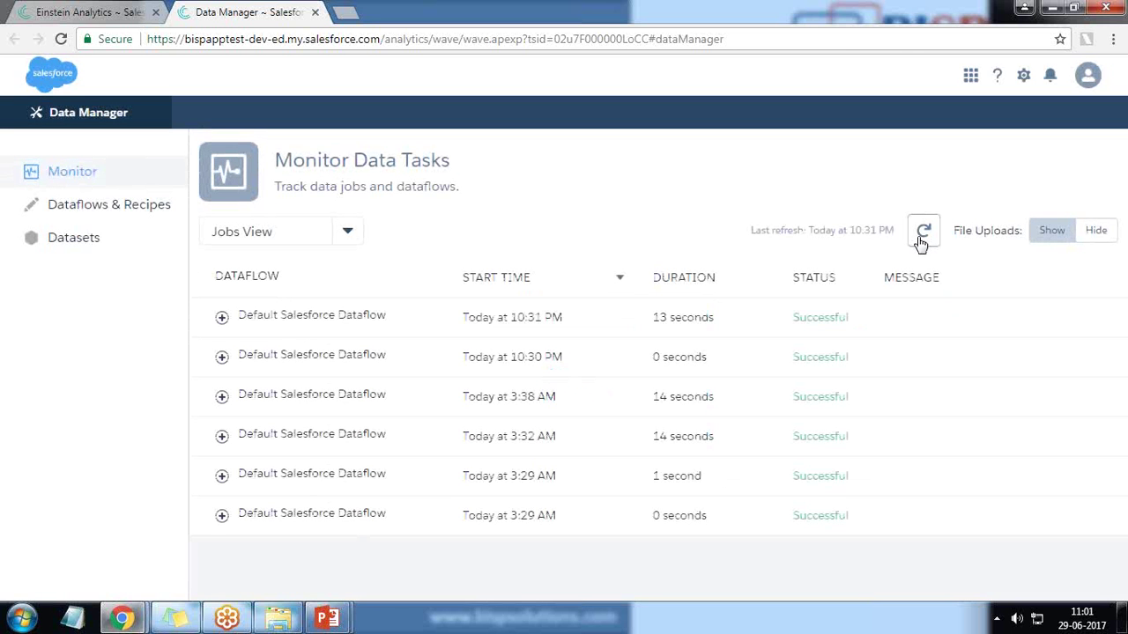
drag(791, 317, 858, 316)
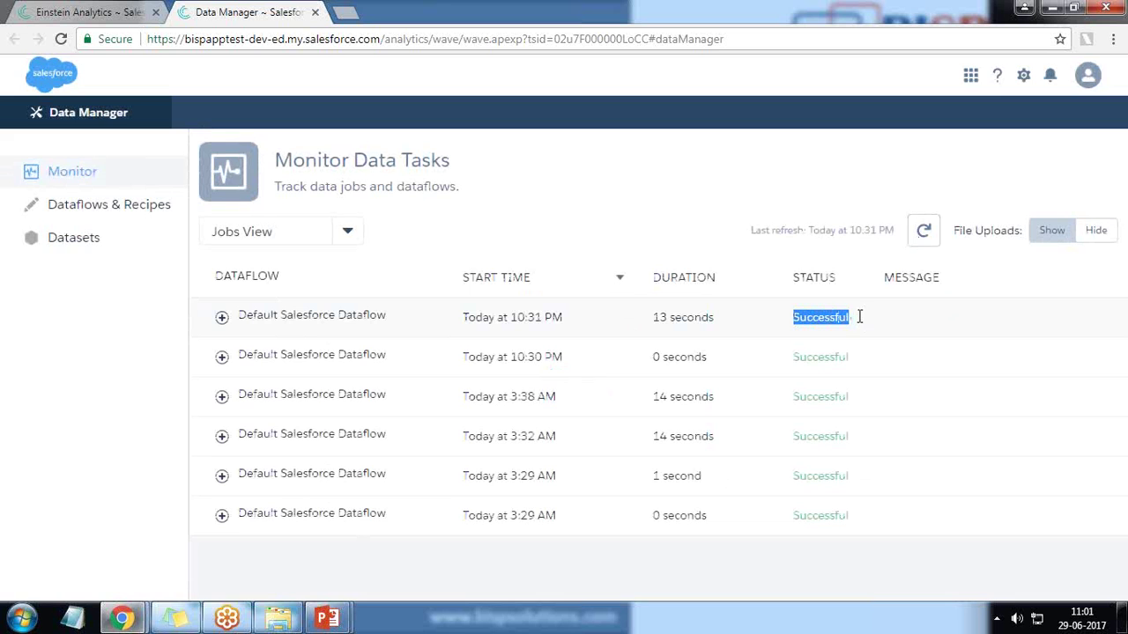
Close the dataset builder in Einstein Analytics and open the Opportunity dataset from a refreshed dataset list
click(38, 9)
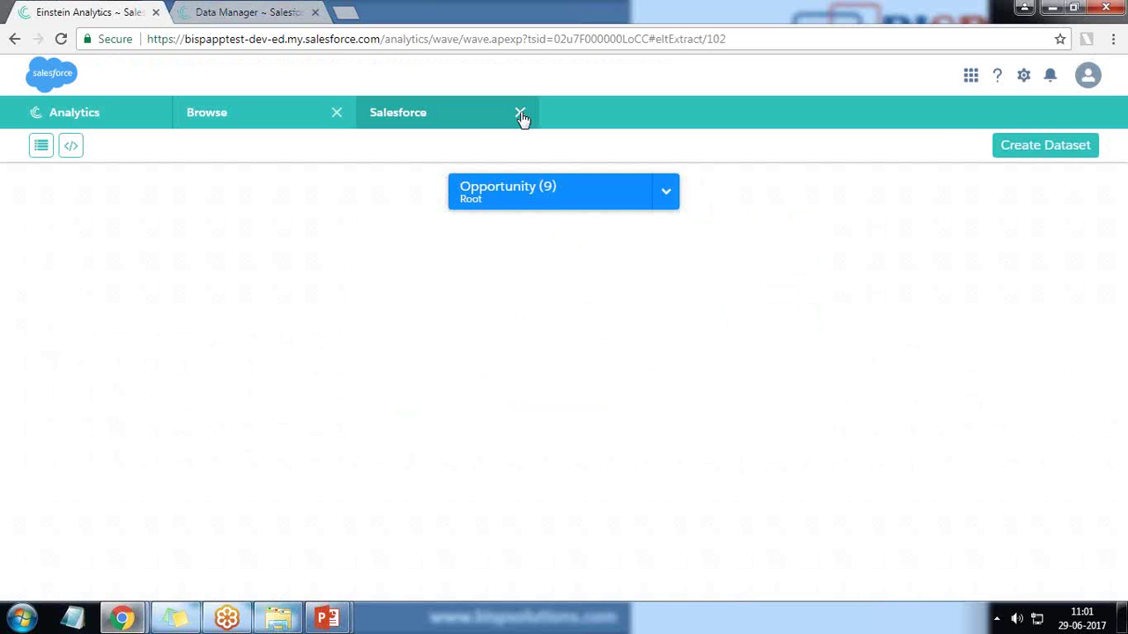
click(520, 112)
click(336, 112)
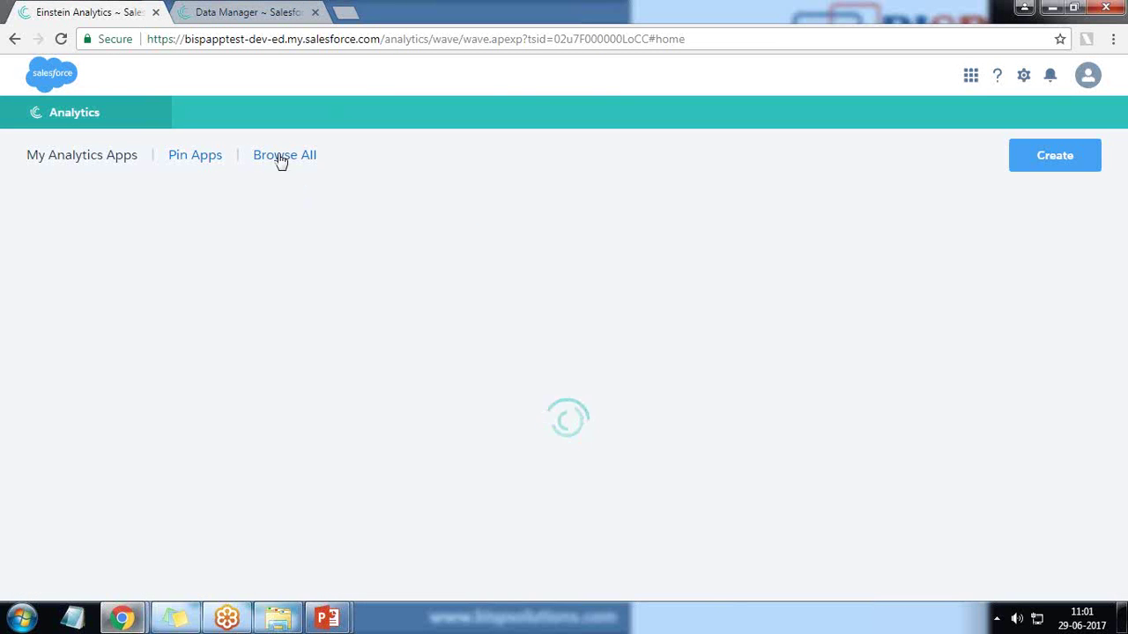
click(281, 157)
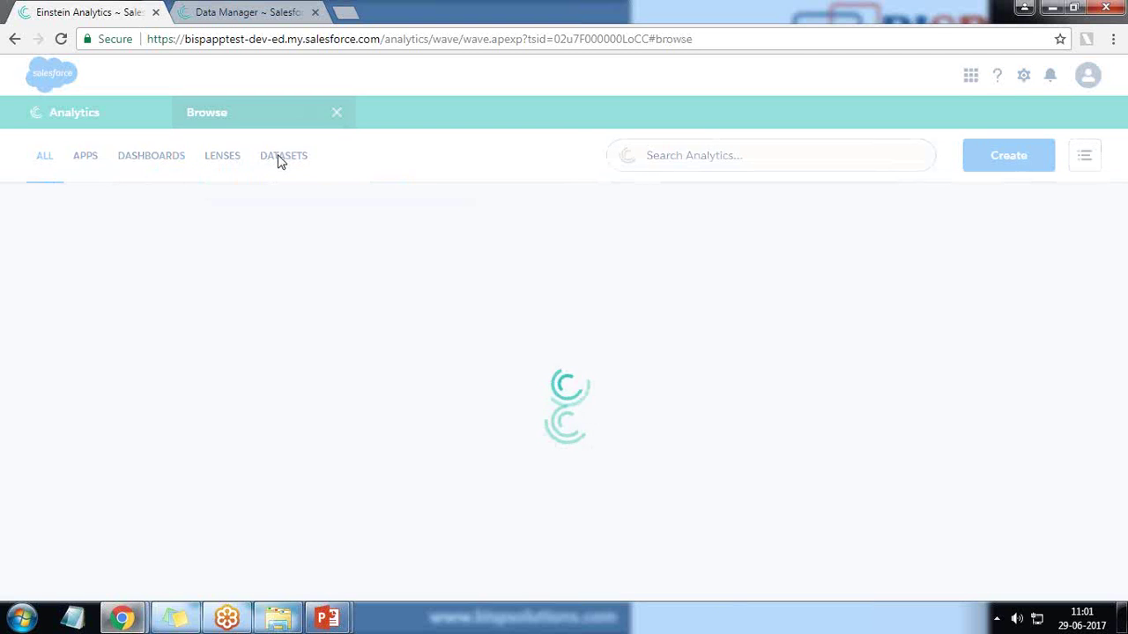
click(280, 157)
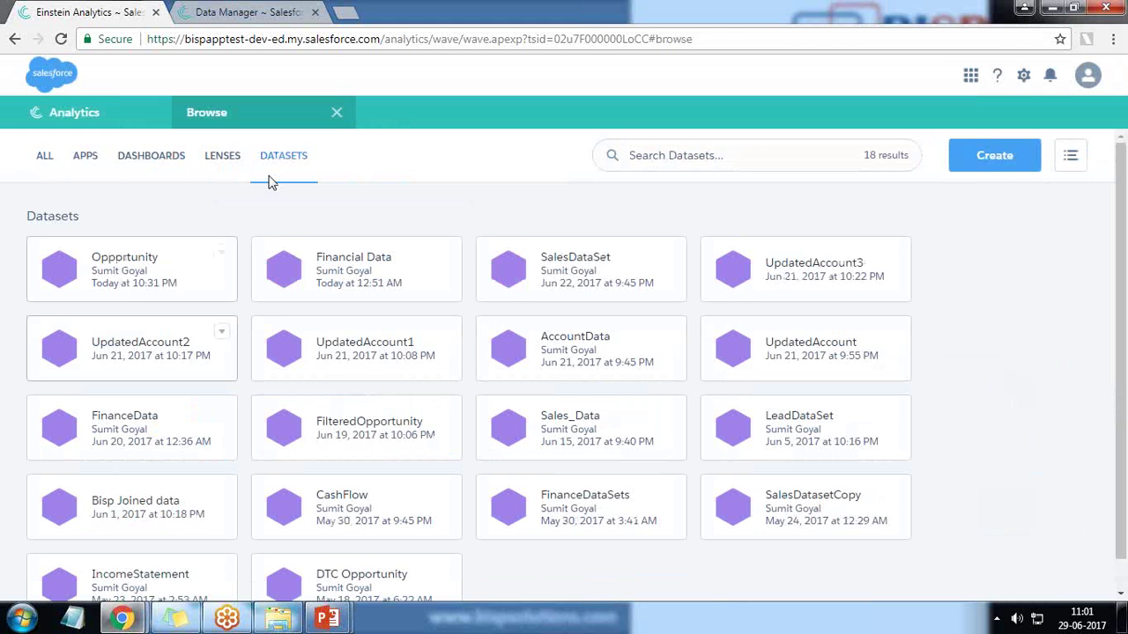
click(121, 275)
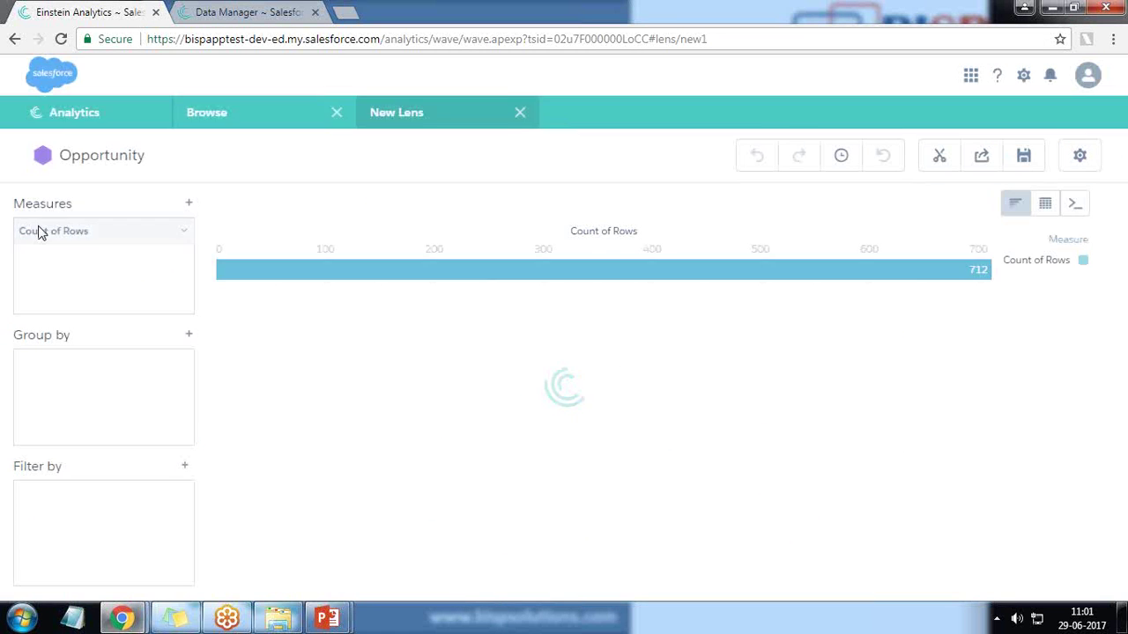
Set the lens measure to Sum of Amount and group it by Stage
click(75, 236)
click(220, 289)
click(347, 291)
click(189, 339)
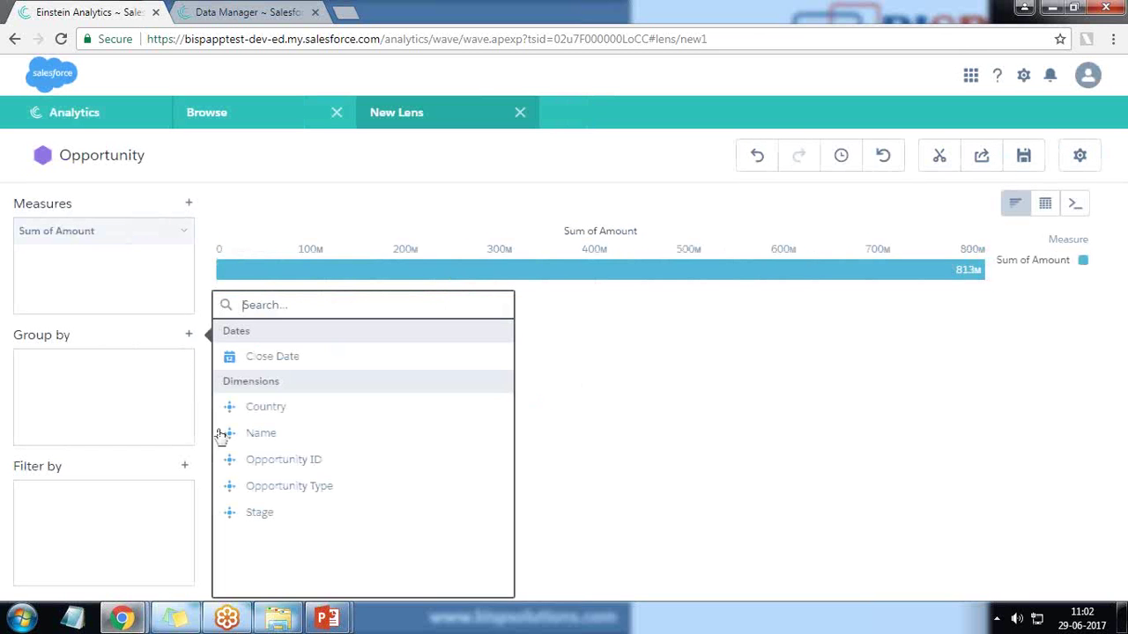
click(266, 520)
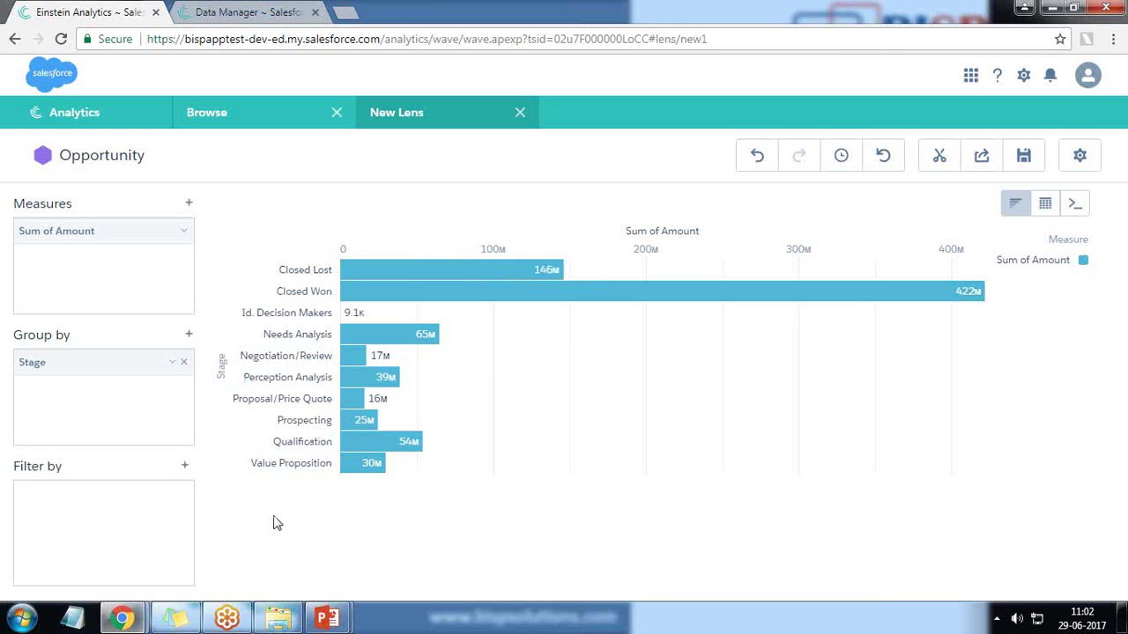
Change the lens measure to Count of Rows and close the lens
click(51, 231)
click(333, 284)
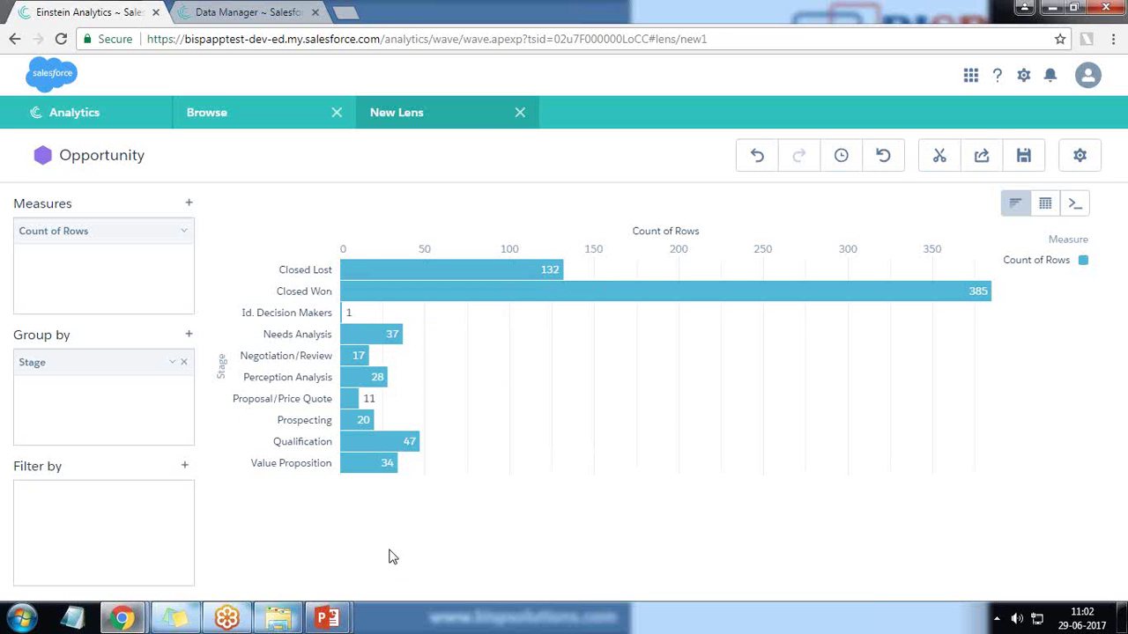
click(520, 115)
Close the old Data Manager tab, reopen Data Manager from Einstein Analytics and show the Dataflow View
click(246, 12)
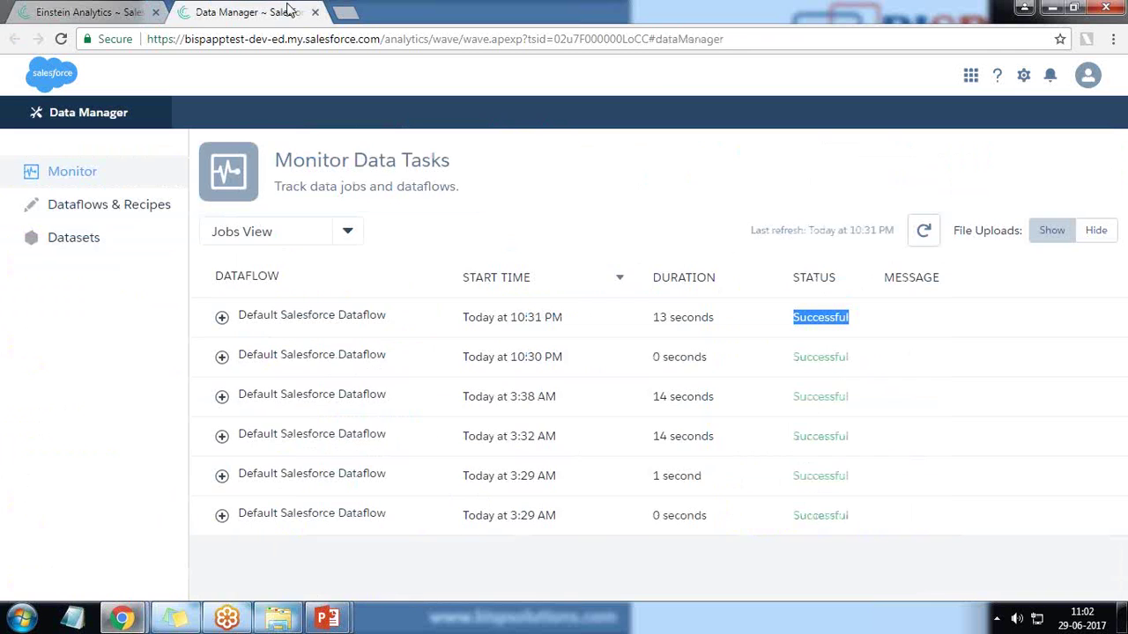
click(315, 12)
click(1024, 77)
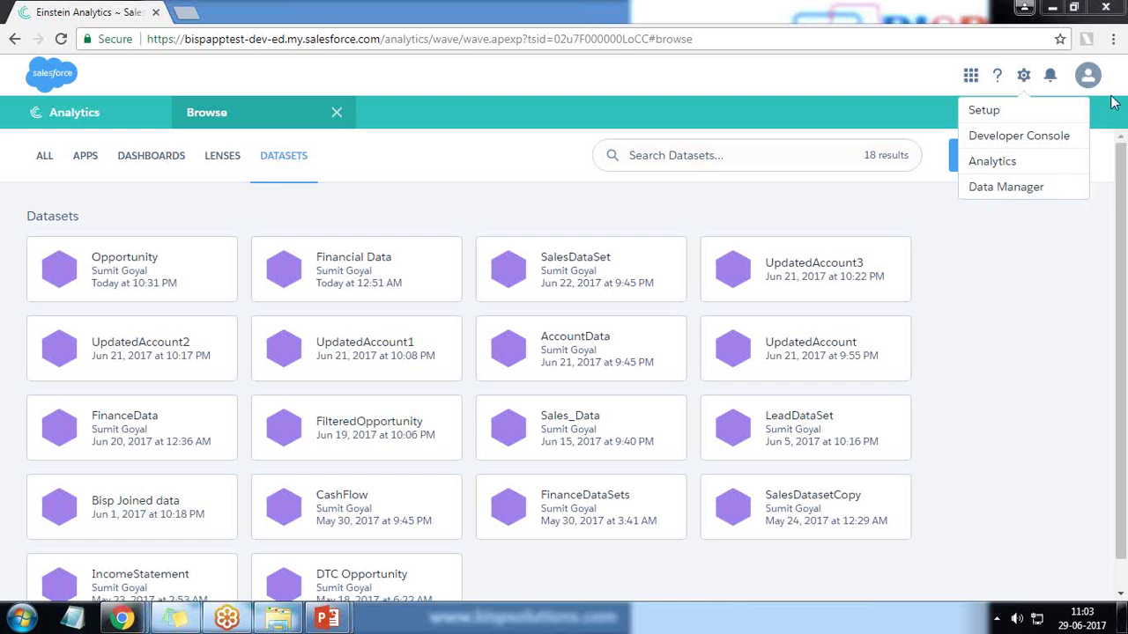
click(1007, 190)
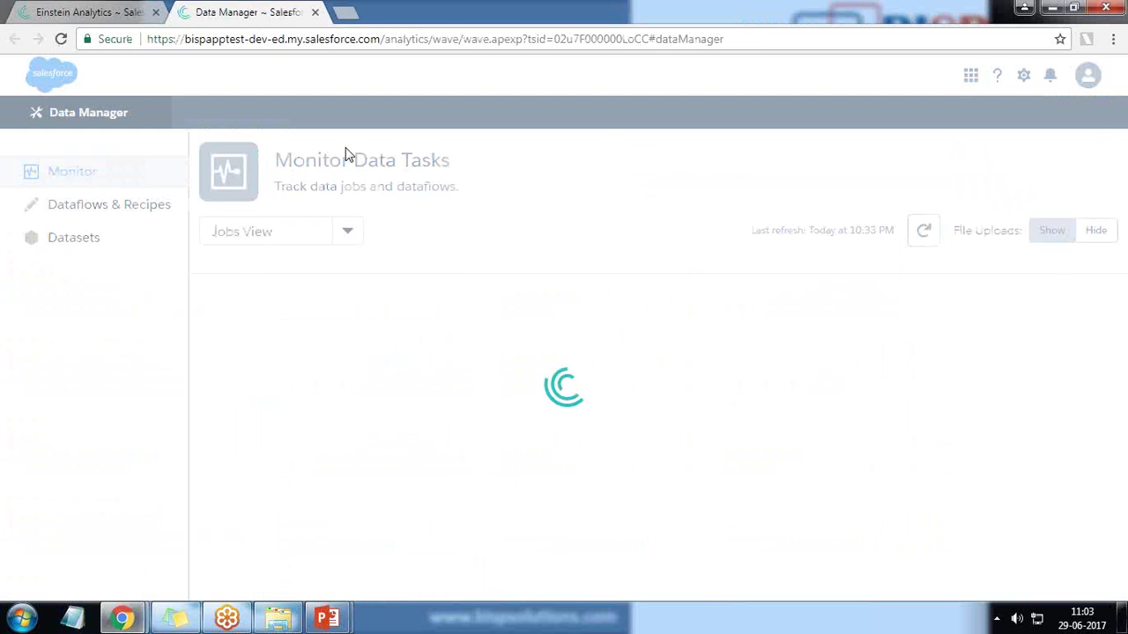
click(304, 241)
click(263, 298)
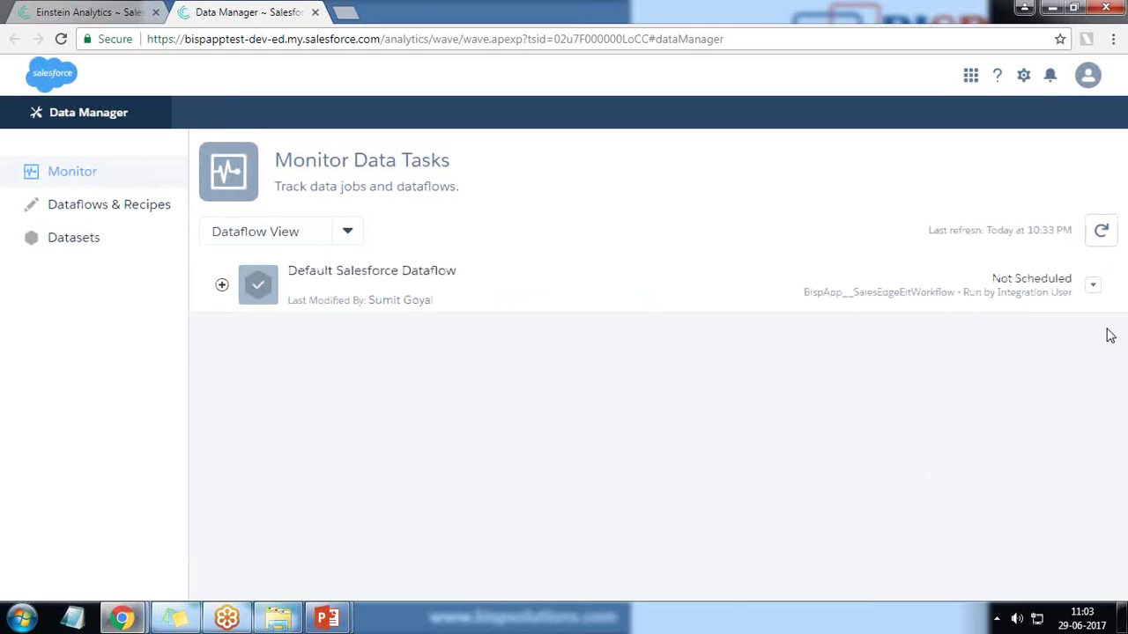
Download the Default Salesforce Dataflow definition as JSON, review its text in Notepad and close the file
click(1093, 285)
click(1048, 341)
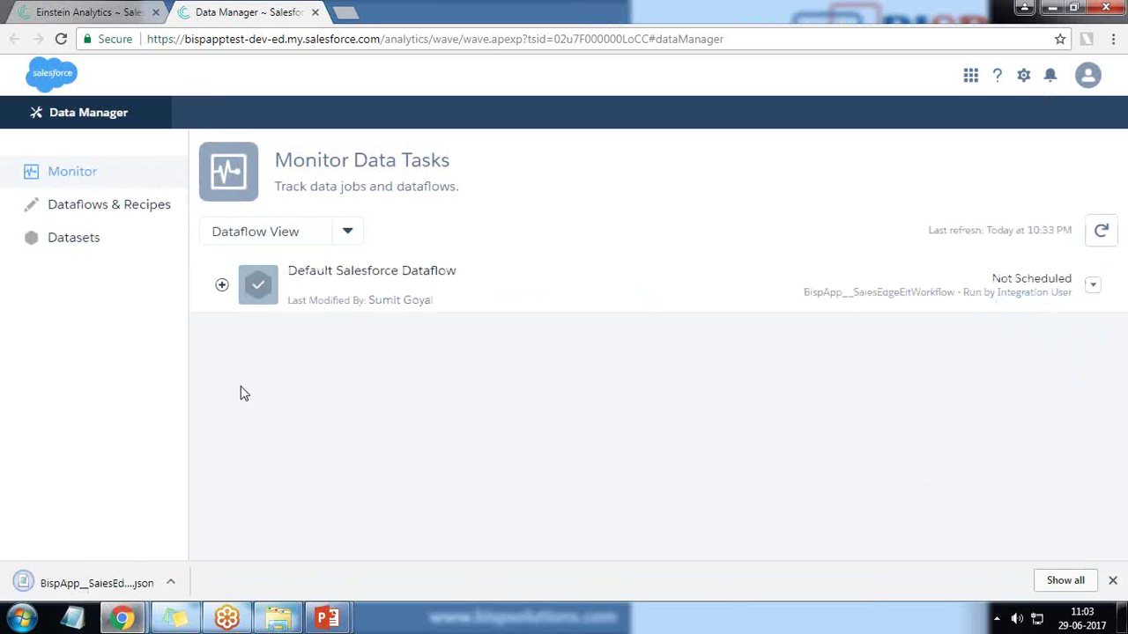
click(77, 586)
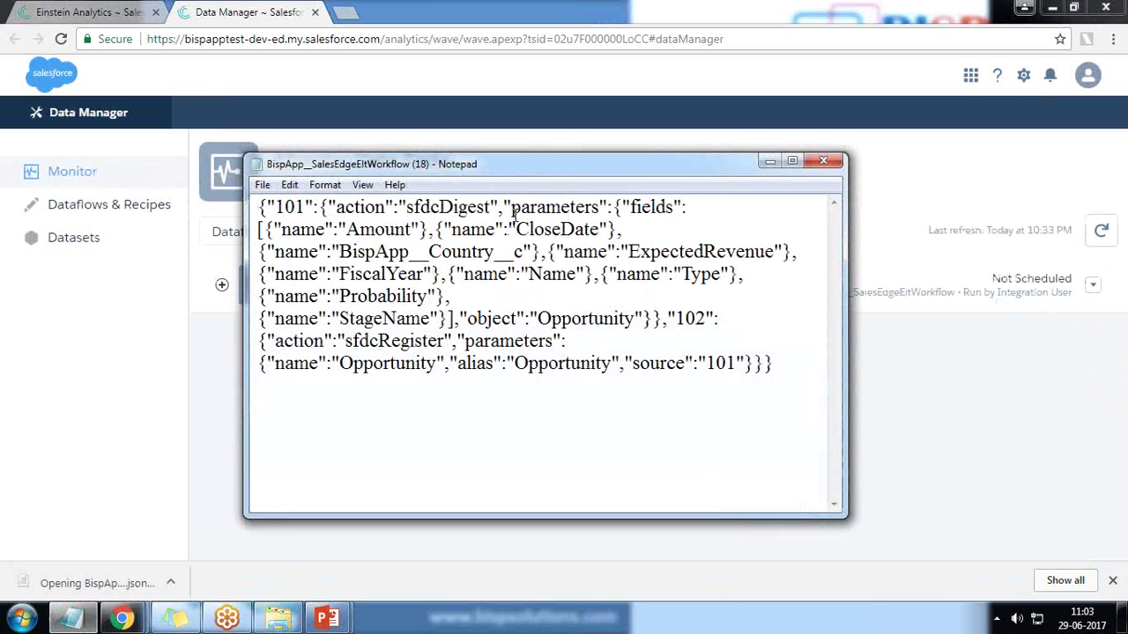
drag(773, 366, 233, 205)
click(807, 163)
Show the downloaded dataflow JSON file in its folder, close the folder window and return to Data Manager
click(170, 582)
click(208, 531)
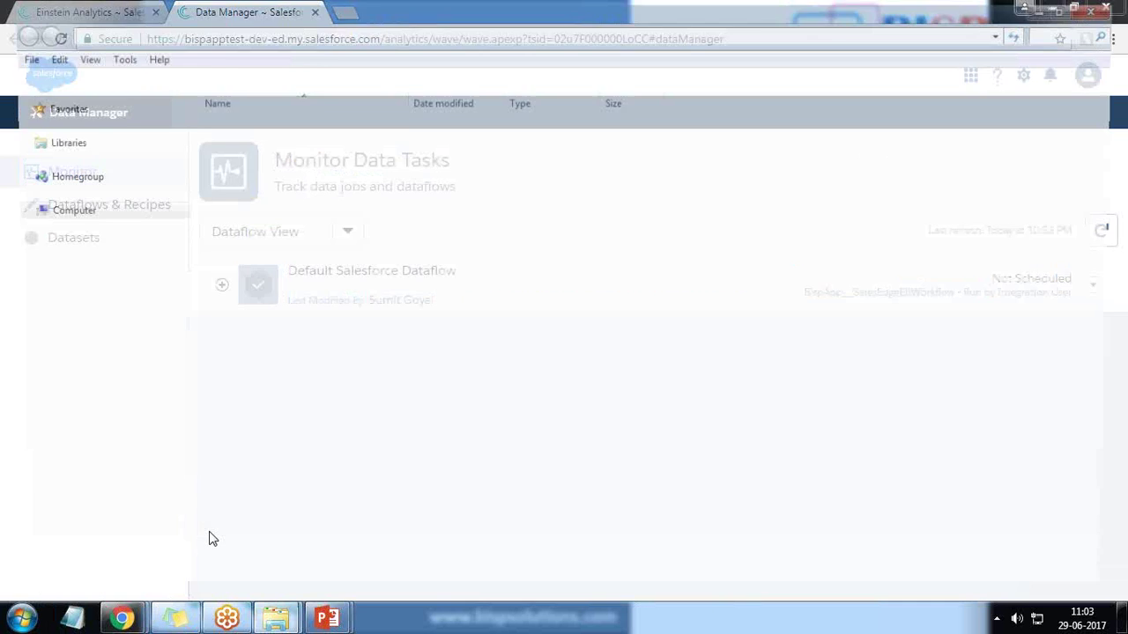
click(1105, 8)
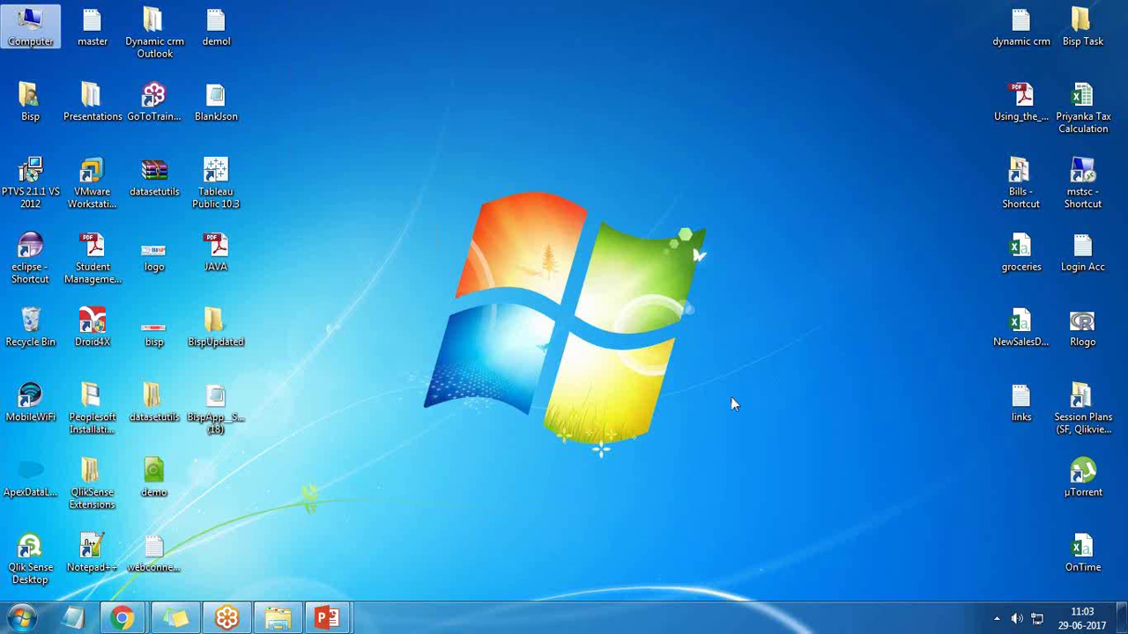
click(122, 618)
click(300, 533)
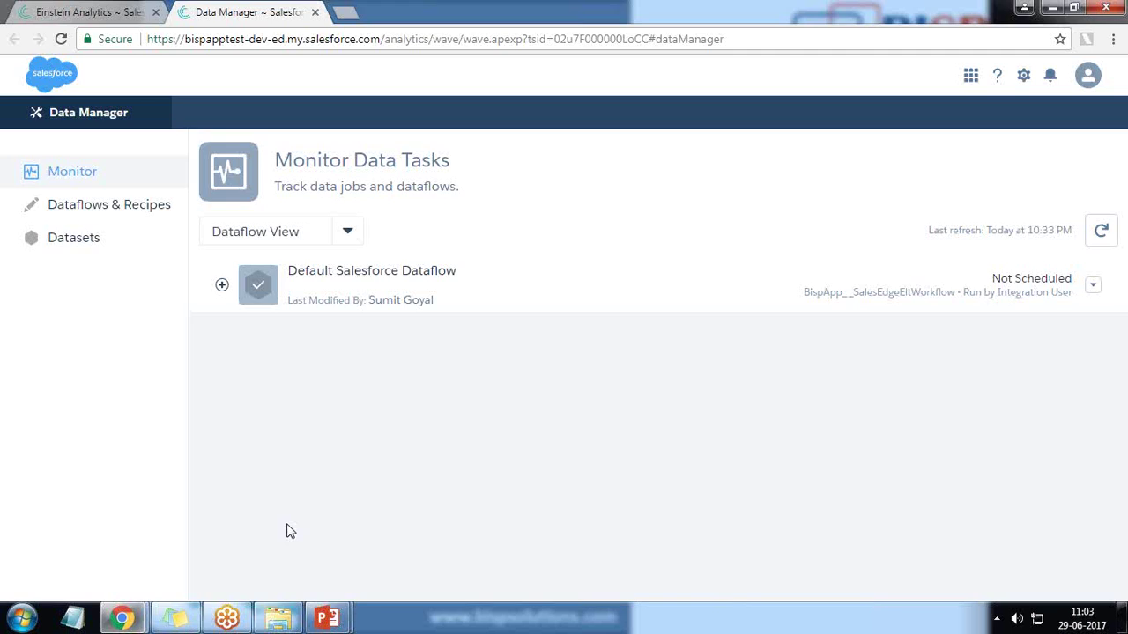
Open the Default Salesforce Dataflow in the editor and review the attributes and output fields of nodes 101 and 102
click(1096, 288)
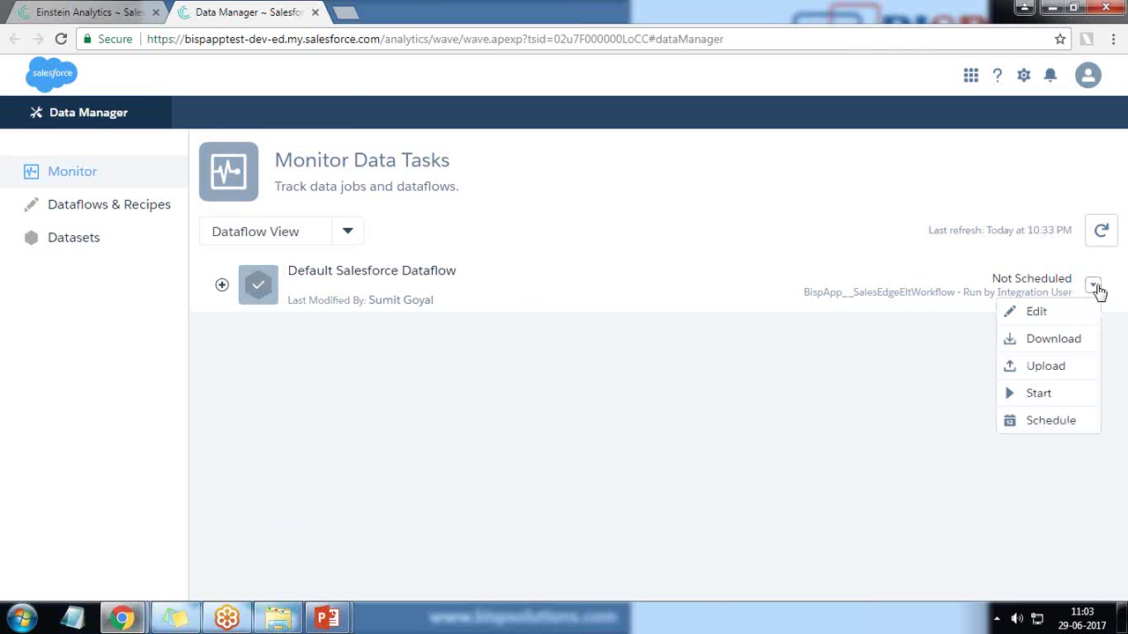
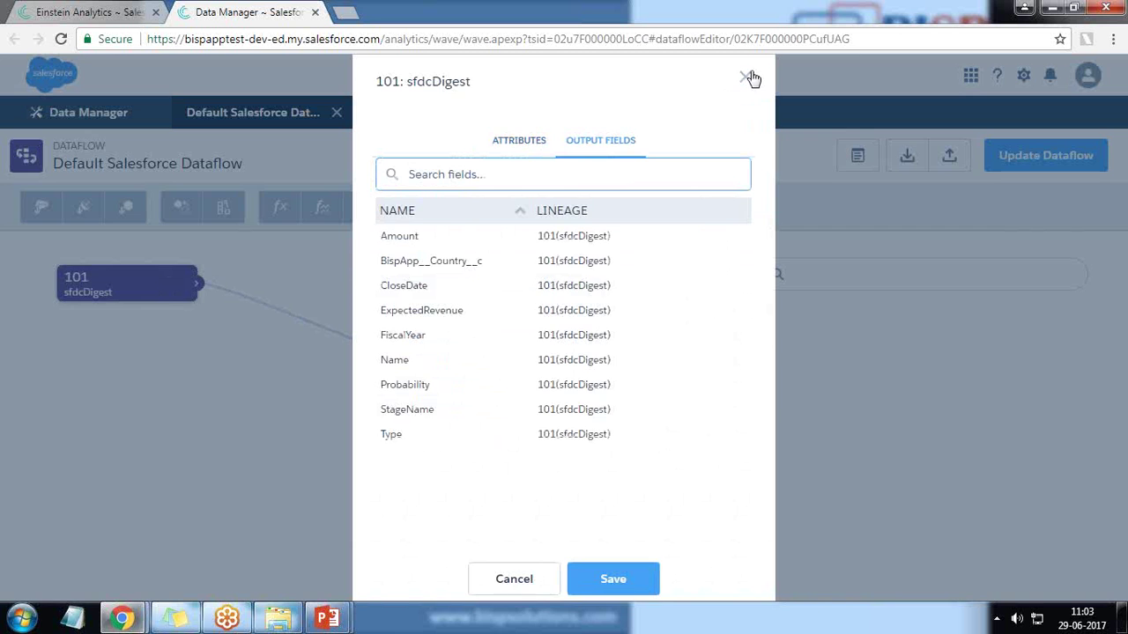
click(527, 361)
click(606, 141)
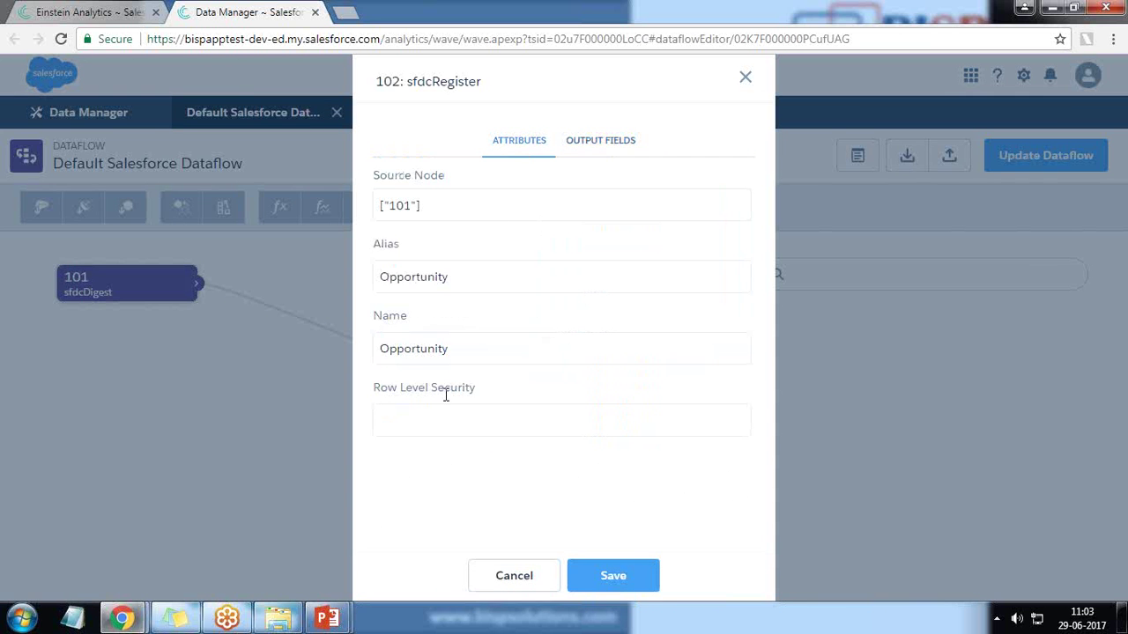
click(745, 78)
drag(472, 364, 493, 393)
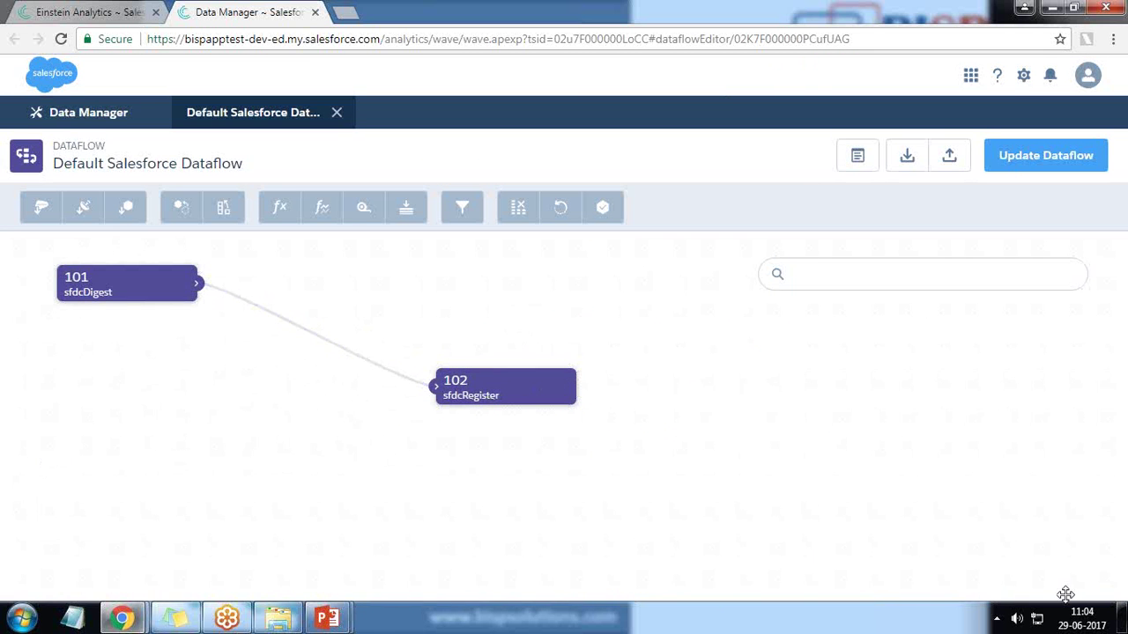
Write "1) Create Separet dataset containg records whose stage is closed won" in Notepad and return to the dataflow editor
key(alt+Tab)
text(Craete a)
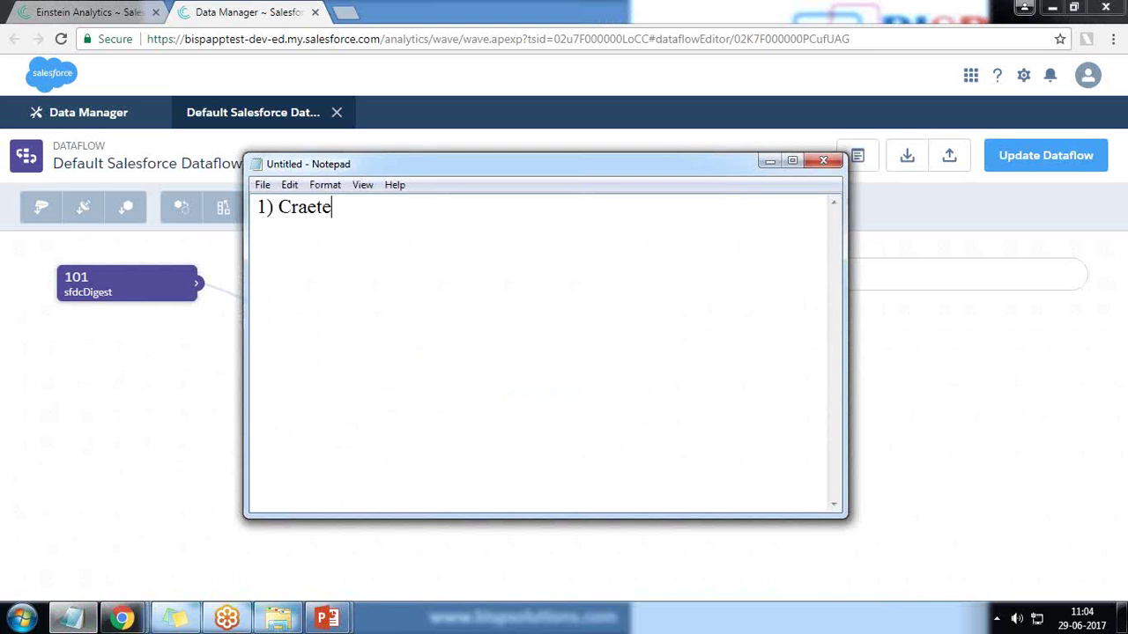
key(BackSpace)
key(BackSpace)
key(BackSpace)
key(BackSpace)
key(BackSpace)
key(BackSpace)
text(eate Separet)
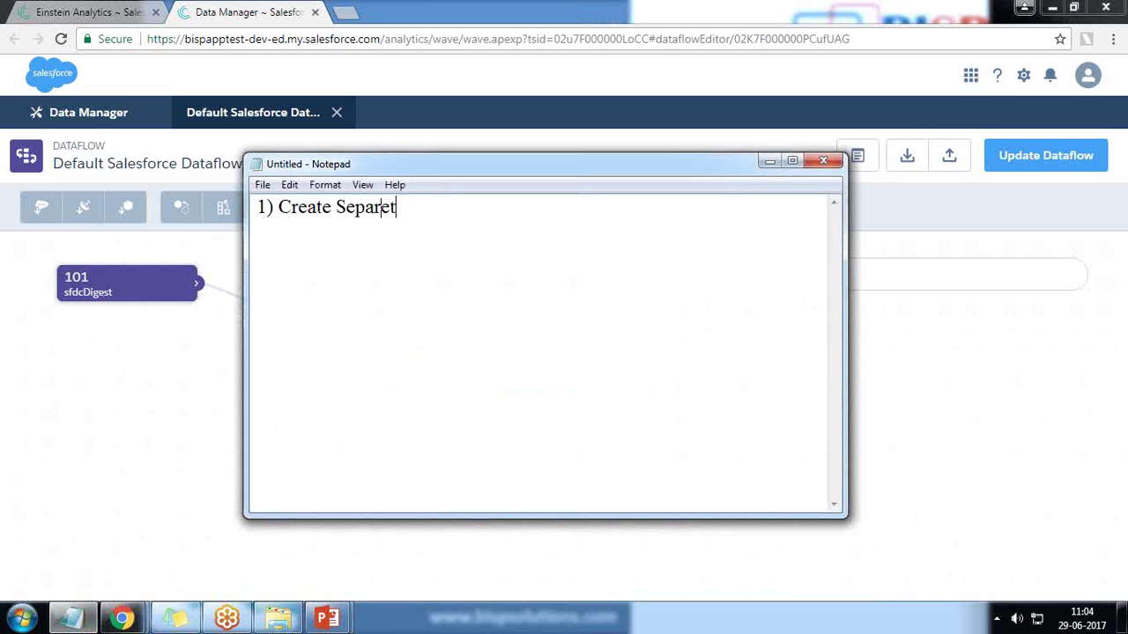
text( dataset)
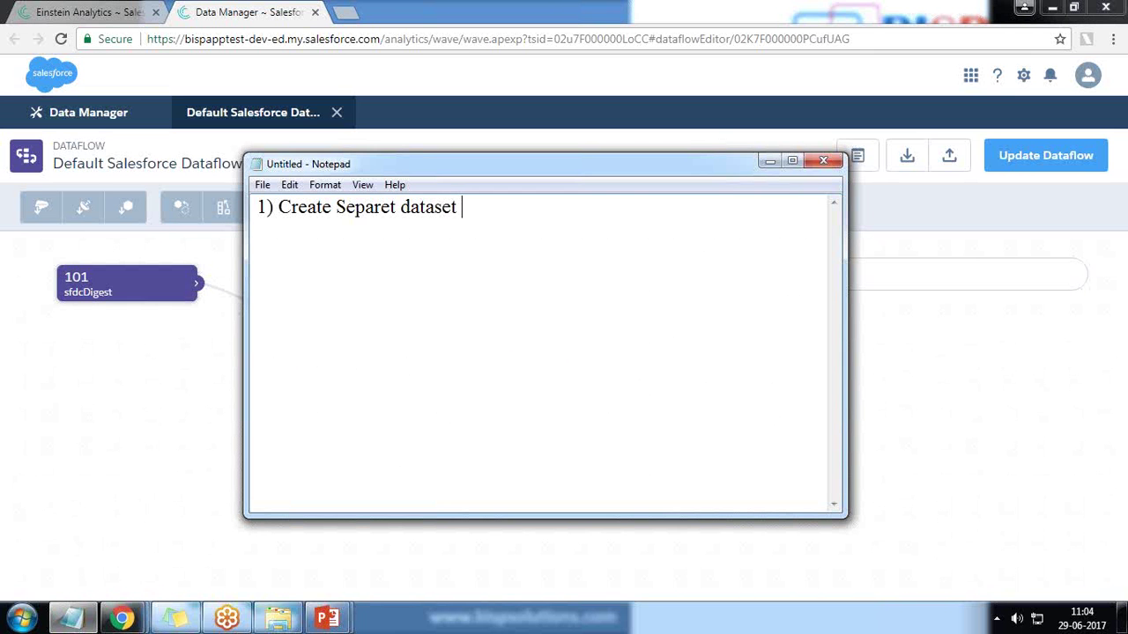
text( containg records only)
key(BackSpace)
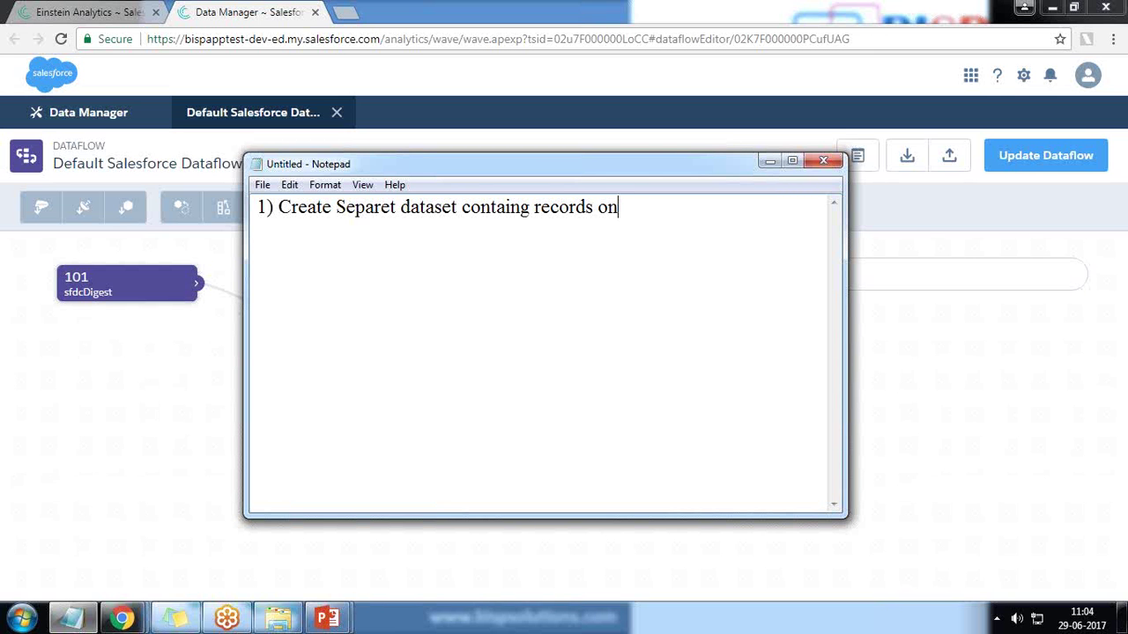
key(BackSpace)
key(BackSpace)
text(whoe)
key(BackSpace)
text(se stage is closed won)
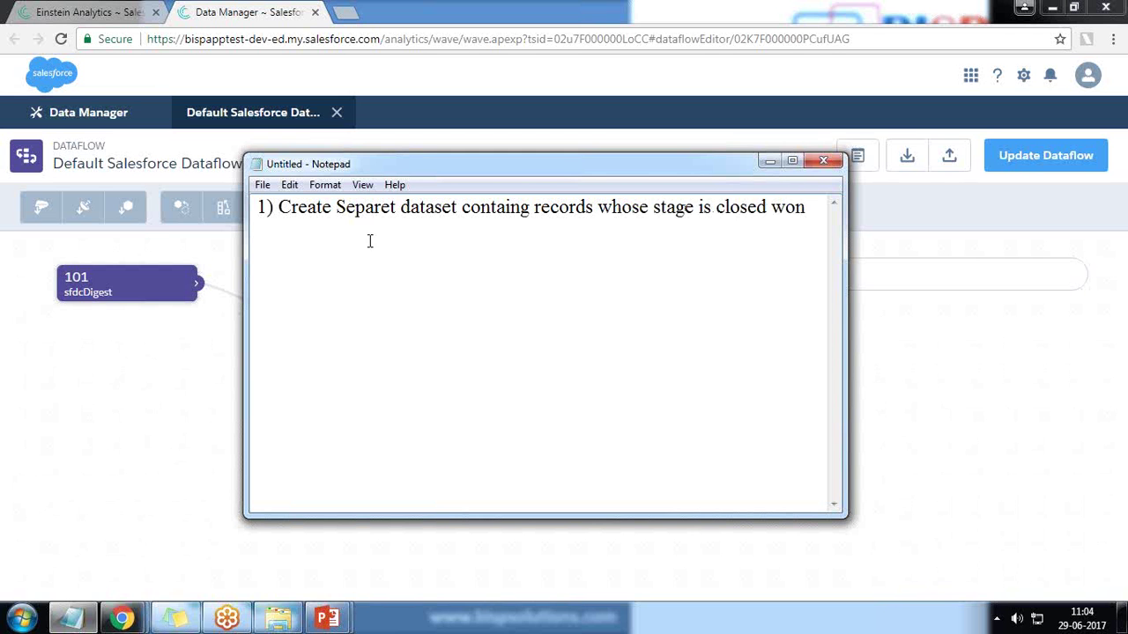
click(182, 420)
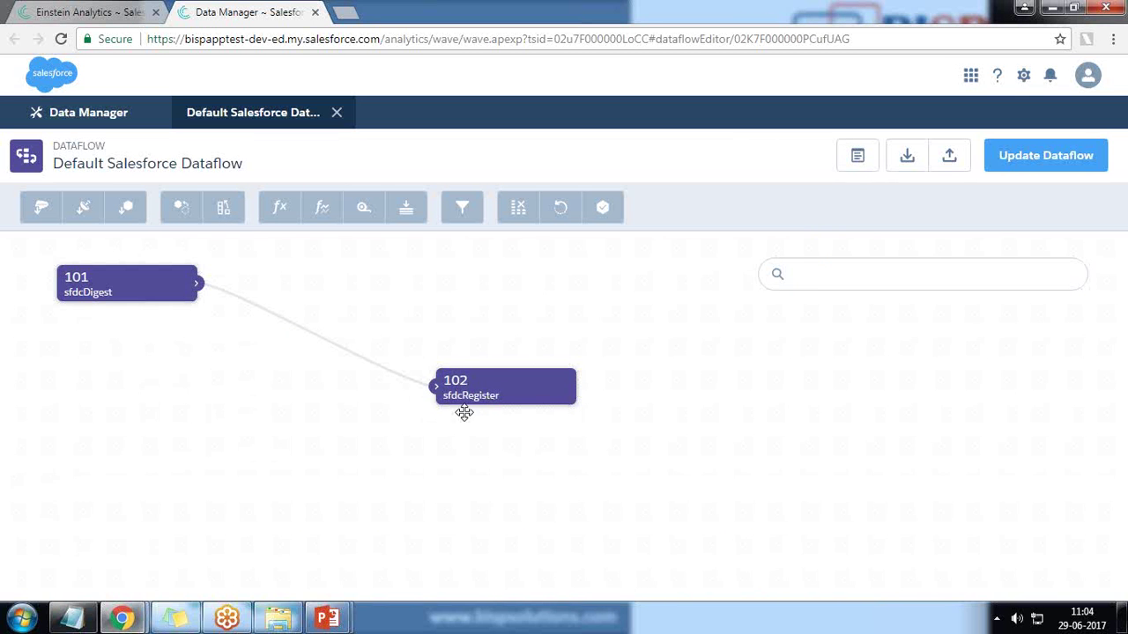
Move node 102 slightly away from node 101 and create a filter node named FilterExpression
drag(484, 388, 507, 416)
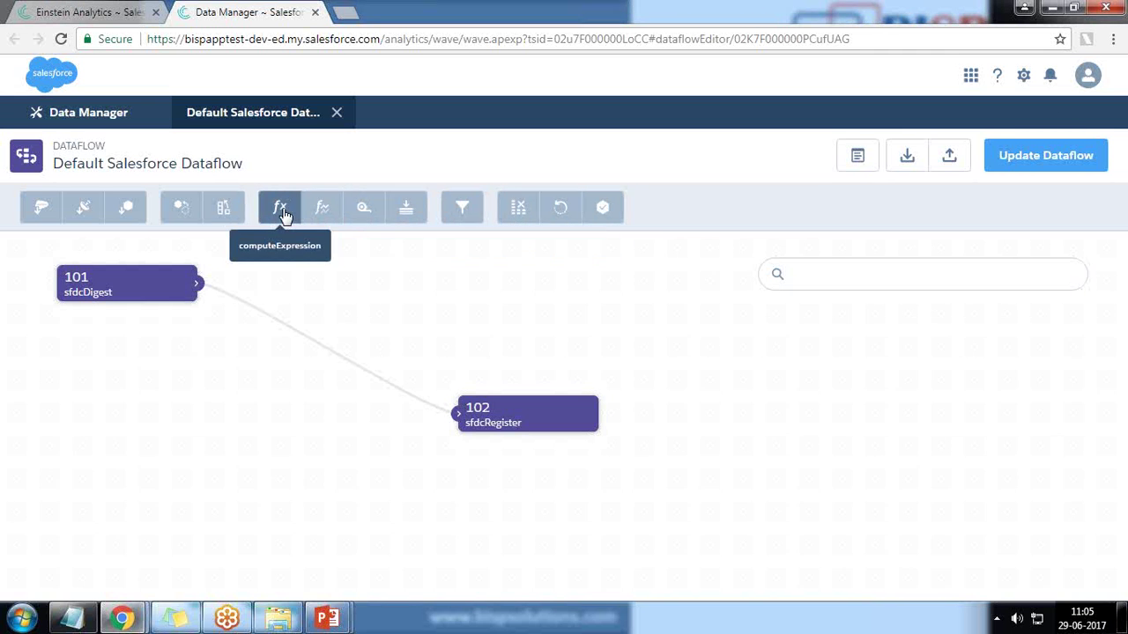
click(458, 210)
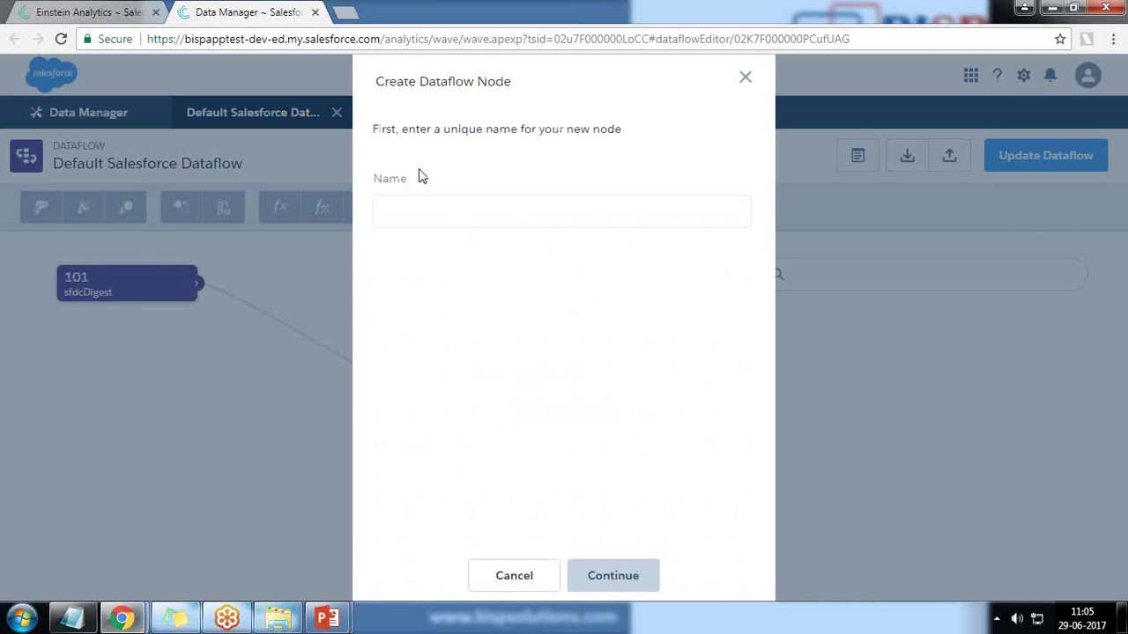
click(419, 203)
text(Filkt)
key(BackSpace)
key(BackSpace)
key(BackSpace)
key(BackSpace)
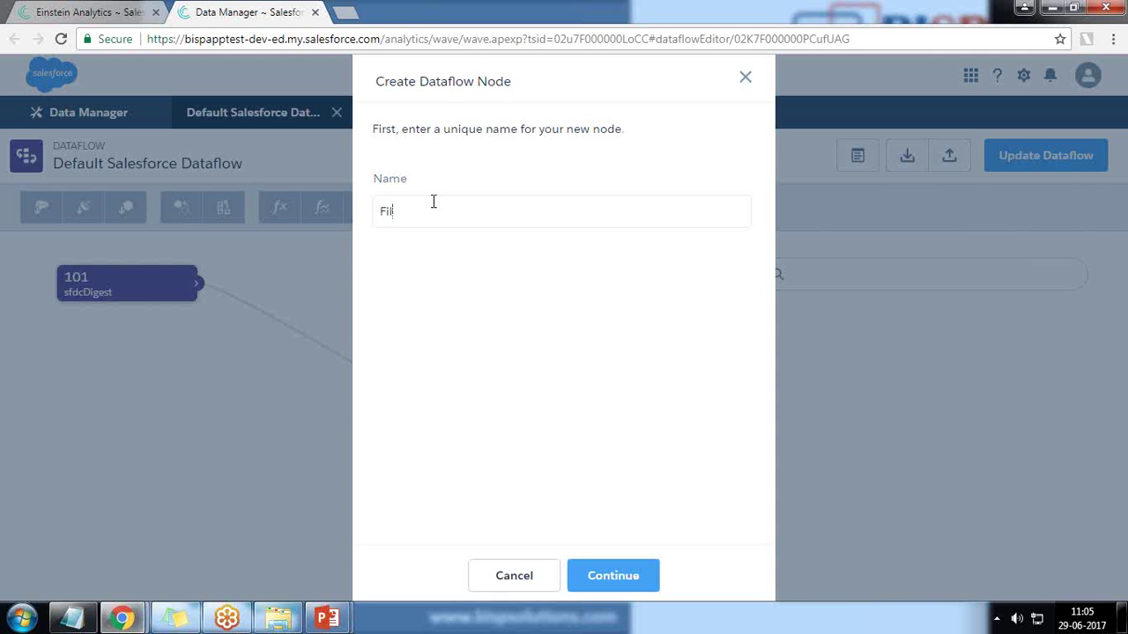
text(terExpression)
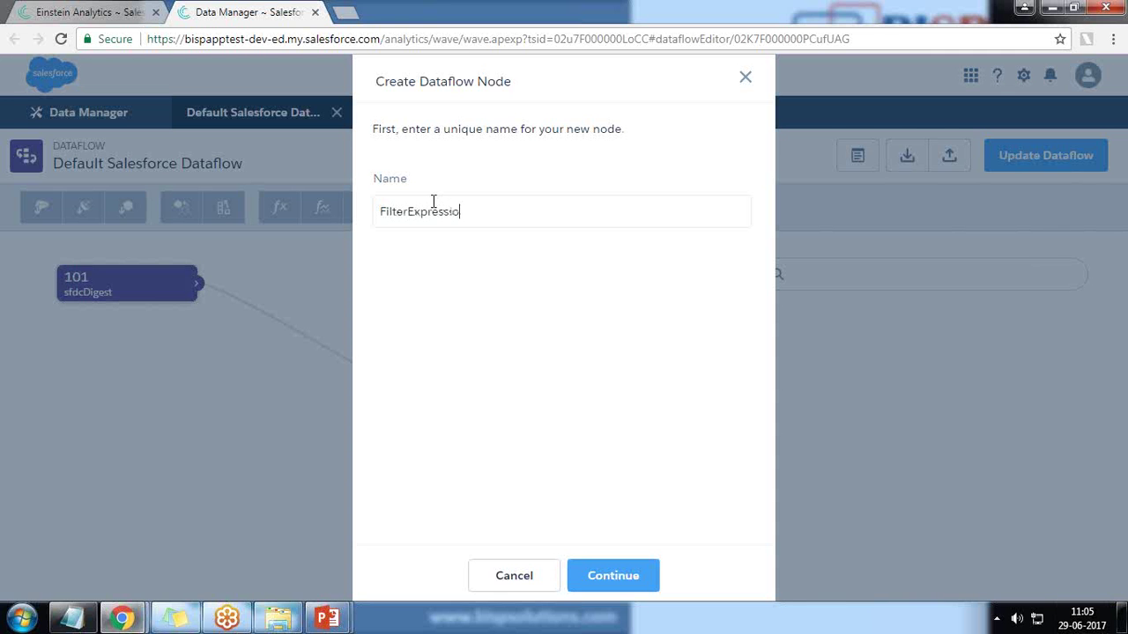
click(612, 580)
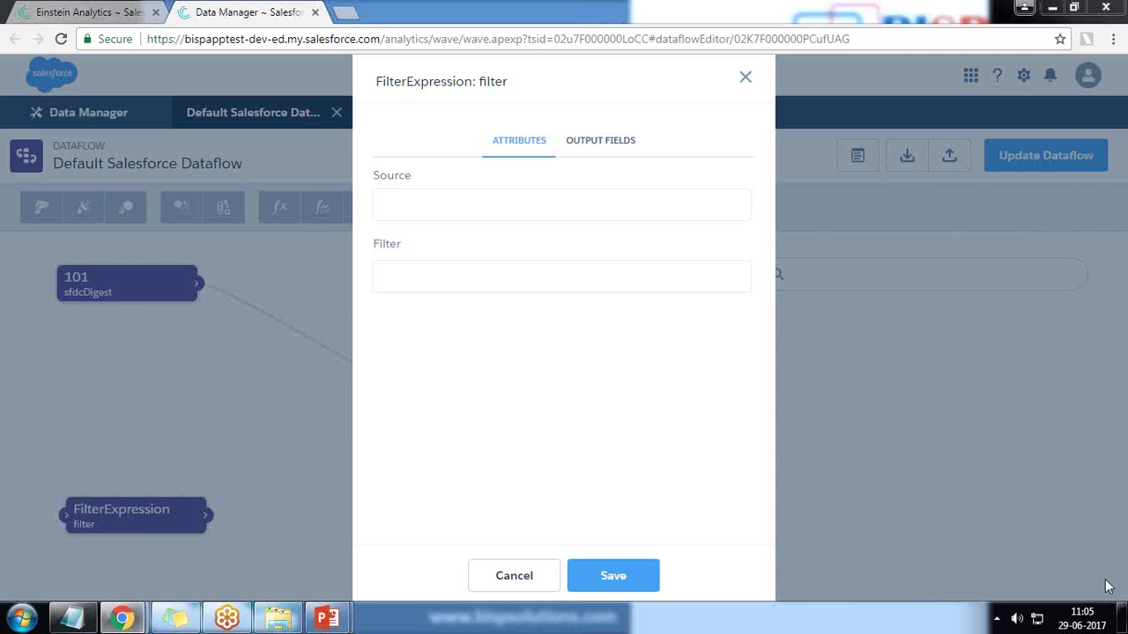
Set the FilterExpression node's source to 101 and its filter to "StageName : EQ : Closed Won", and save the node
click(425, 211)
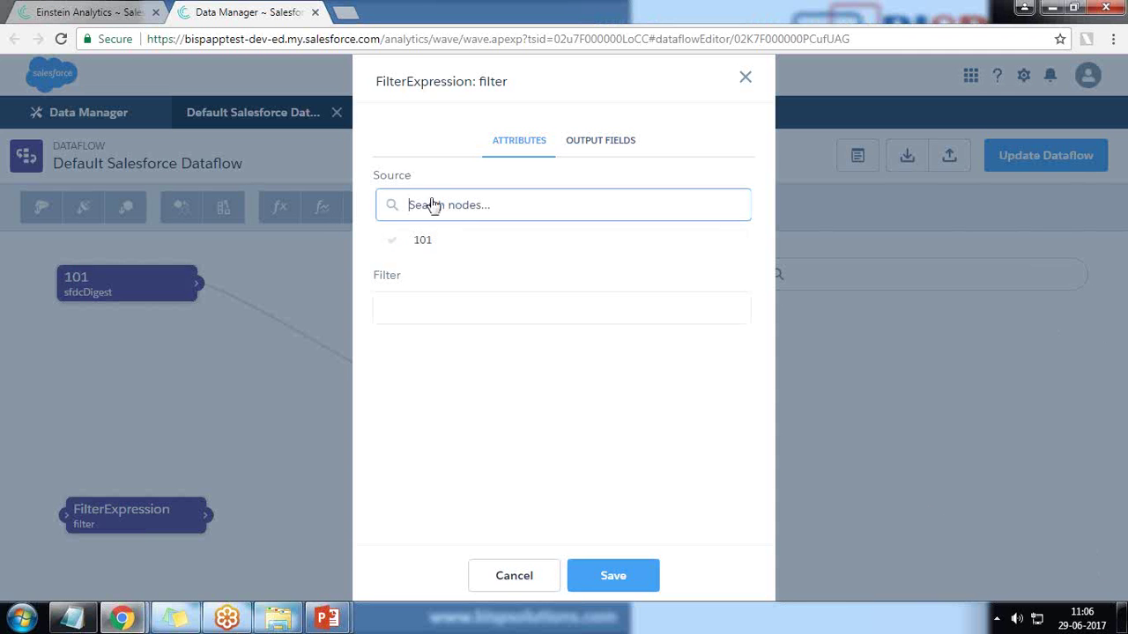
click(428, 248)
click(412, 315)
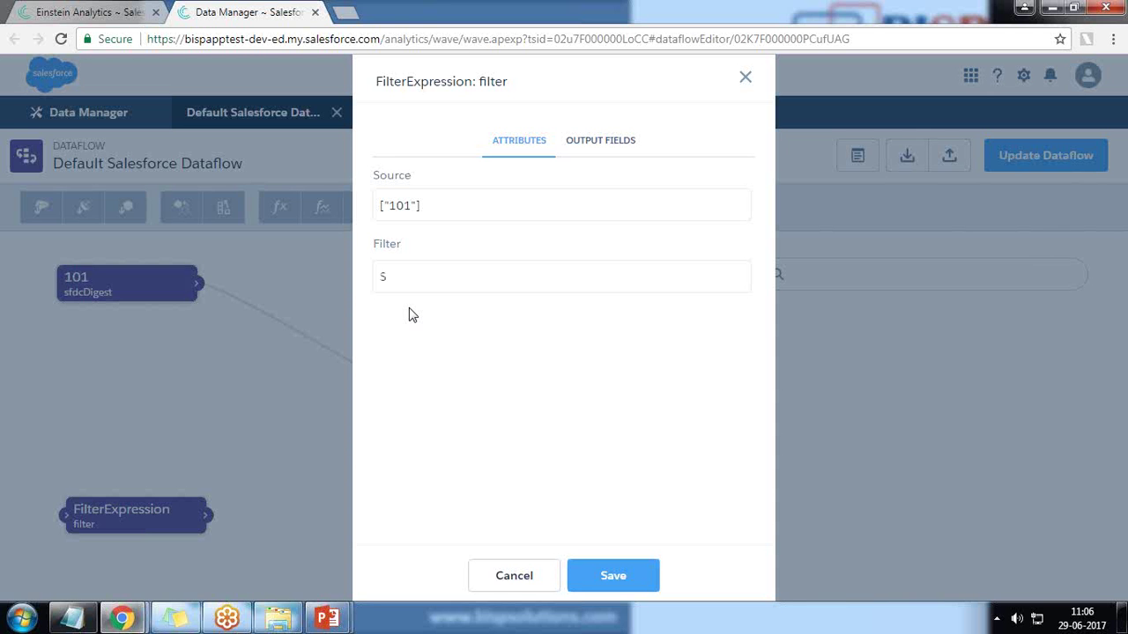
text(StageName:EQ:)
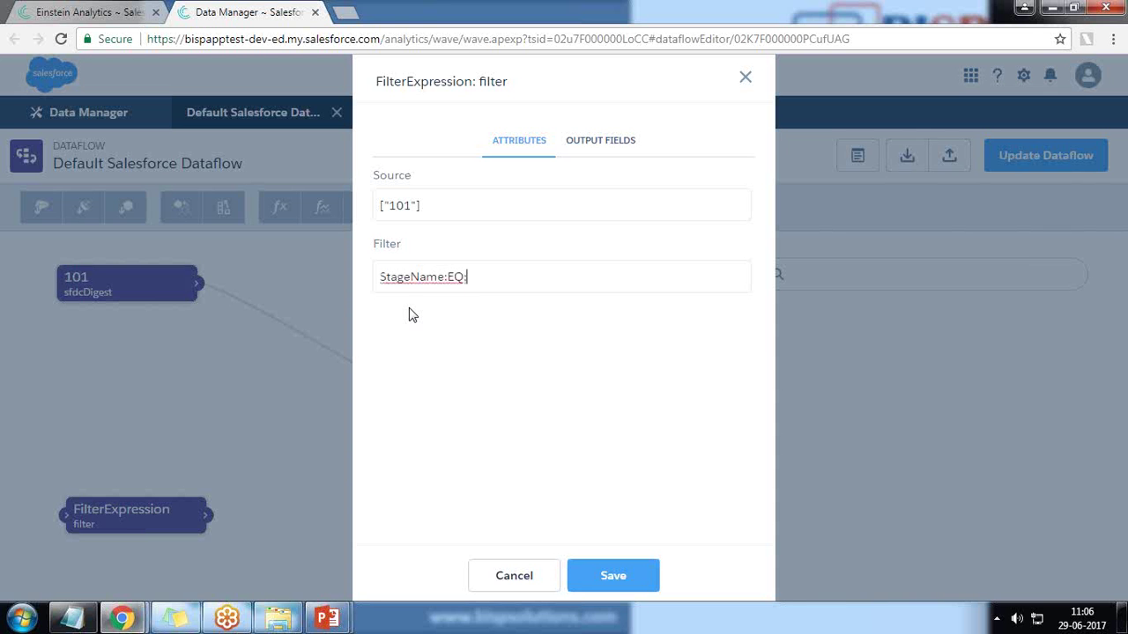
text(Closed Won)
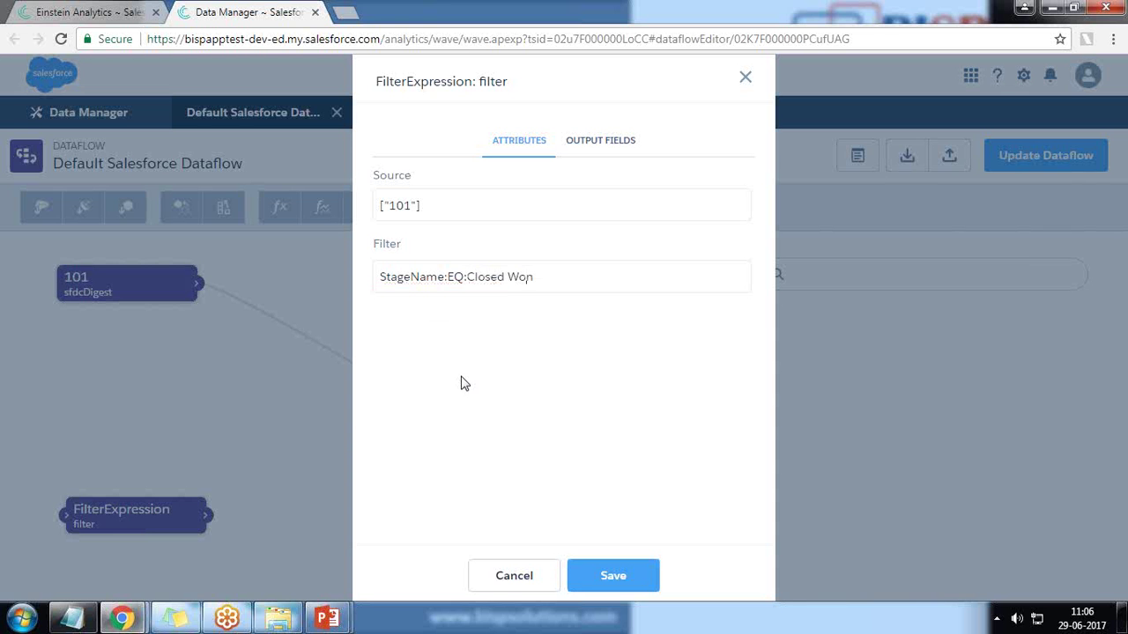
click(443, 276)
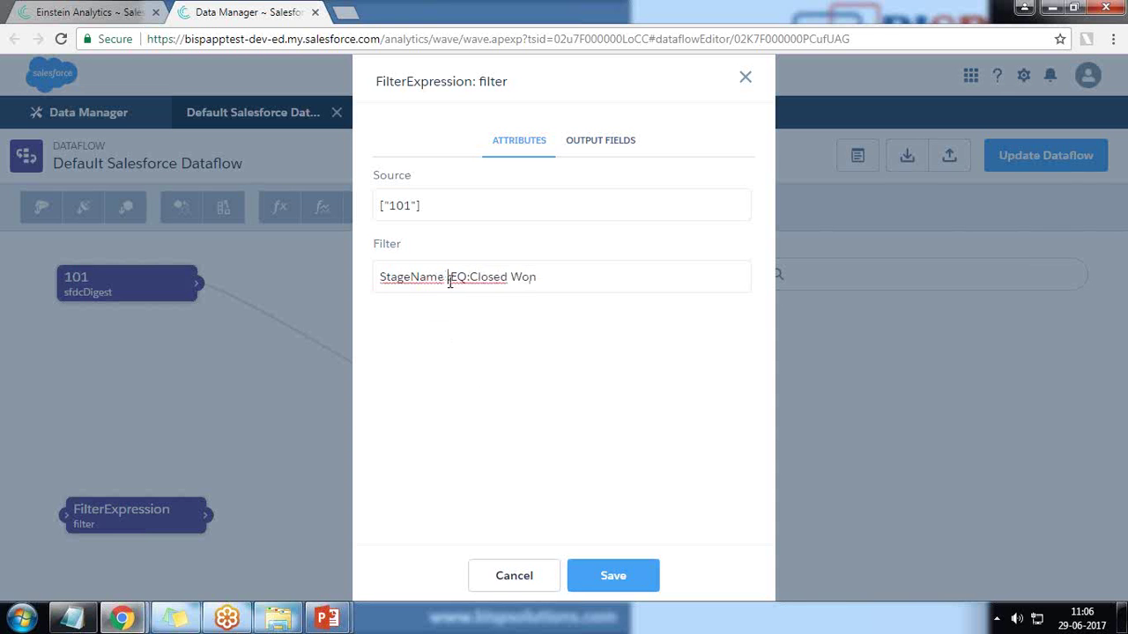
key(Right)
click(474, 281)
key(Right)
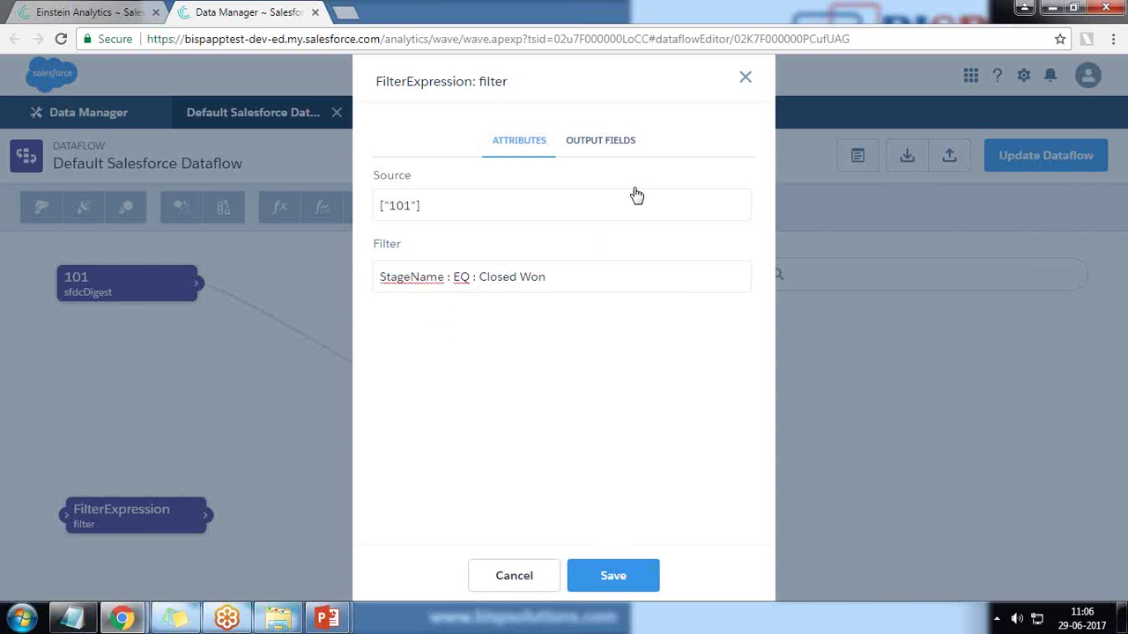
click(583, 141)
click(499, 137)
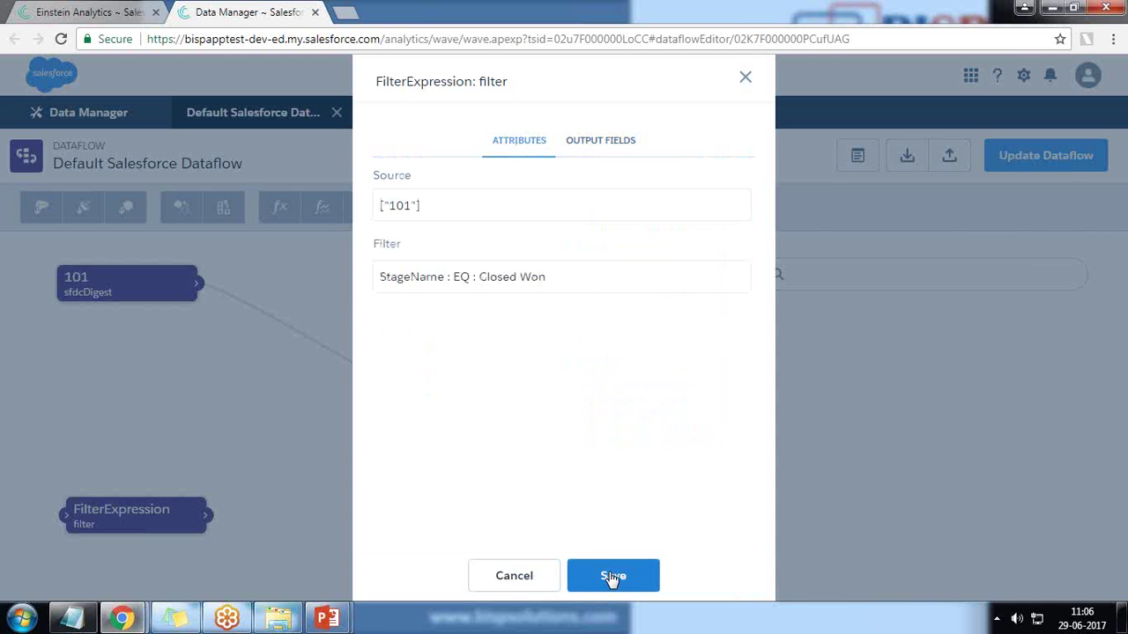
click(631, 589)
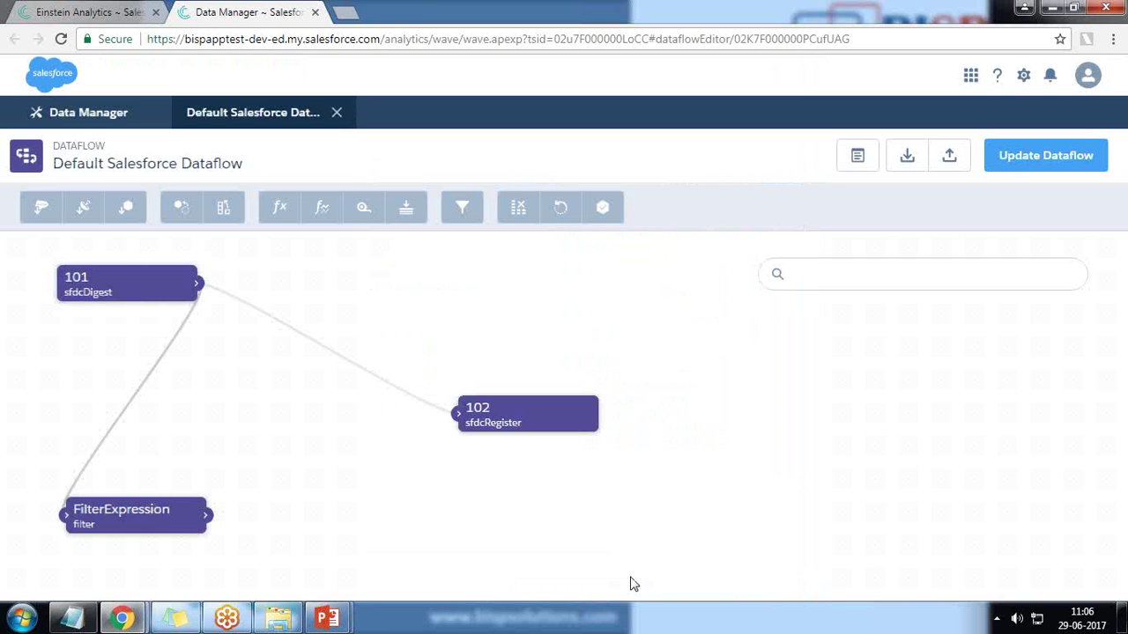
Place the FilterExpression node between nodes 101 and 102 and connect its output to the 102 sfdcRegister node
mouse_move(141, 526)
mouse_down()
mouse_move(308, 326)
mouse_move(358, 287)
mouse_up()
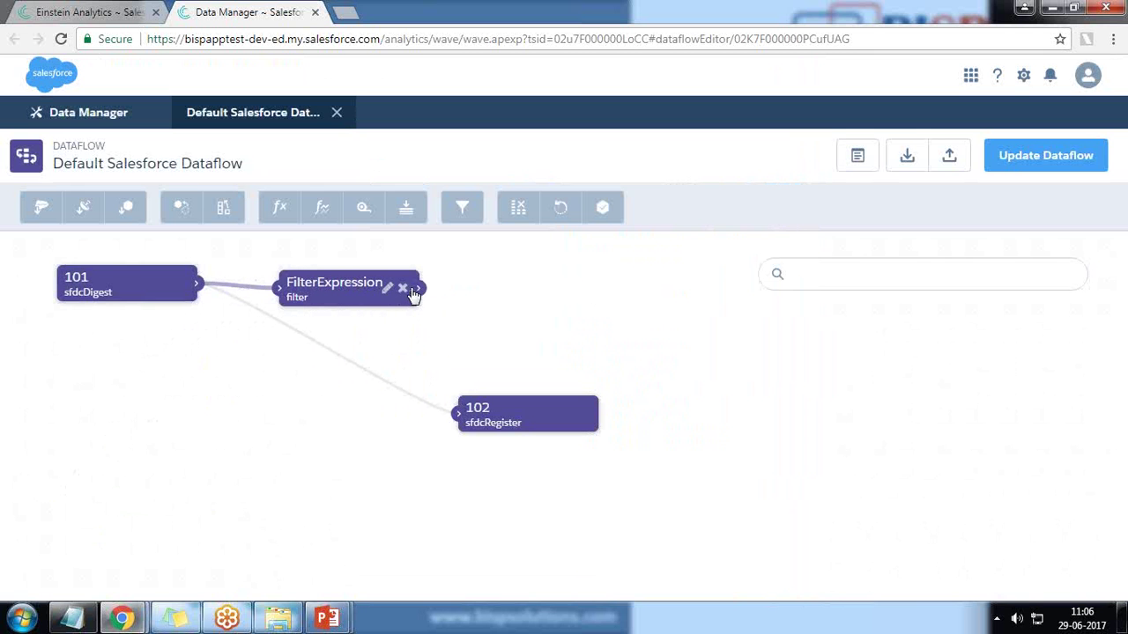
drag(420, 287, 458, 415)
drag(340, 289, 302, 377)
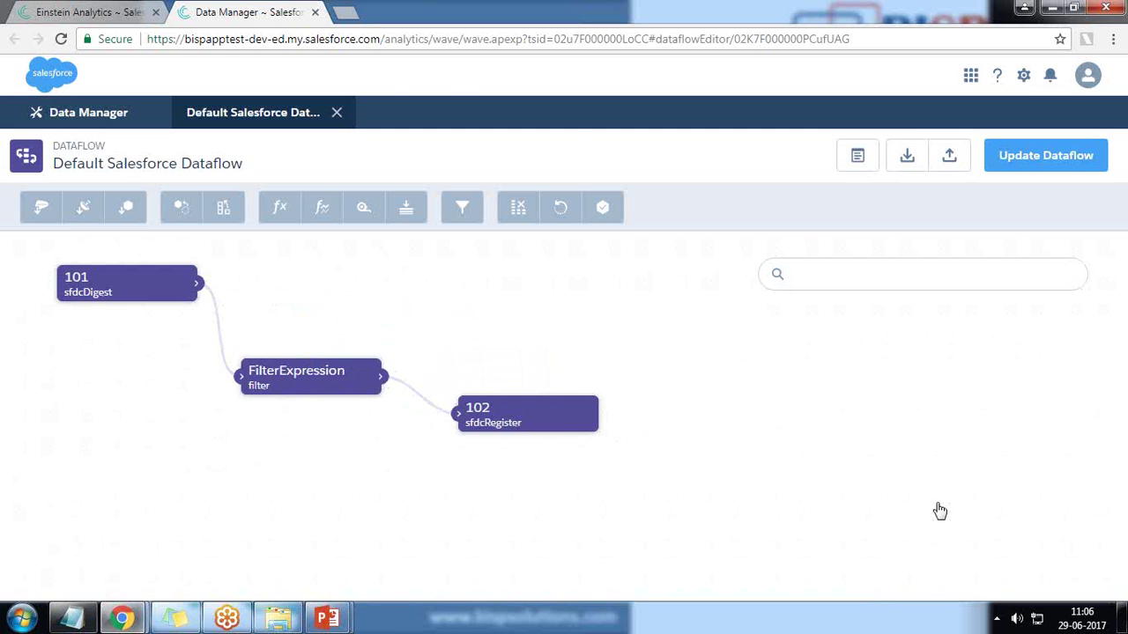
Save the 102 sfdcRegister node with alias and name FilterOpportunity, and move the FilterExpression node nearly level with node 101
click(573, 415)
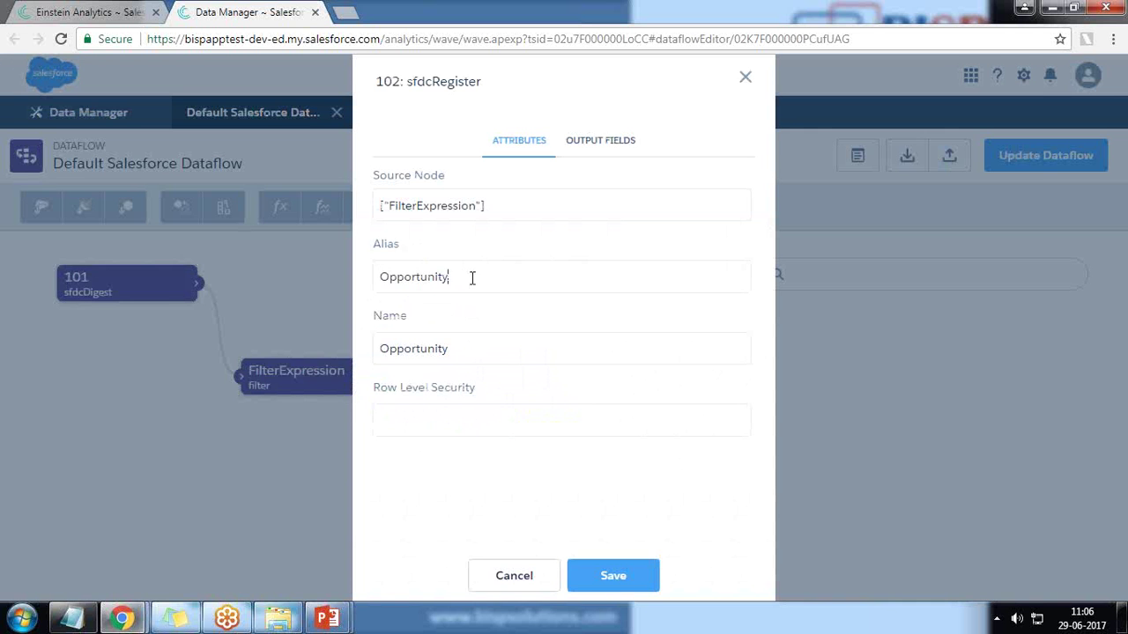
text(Filter)
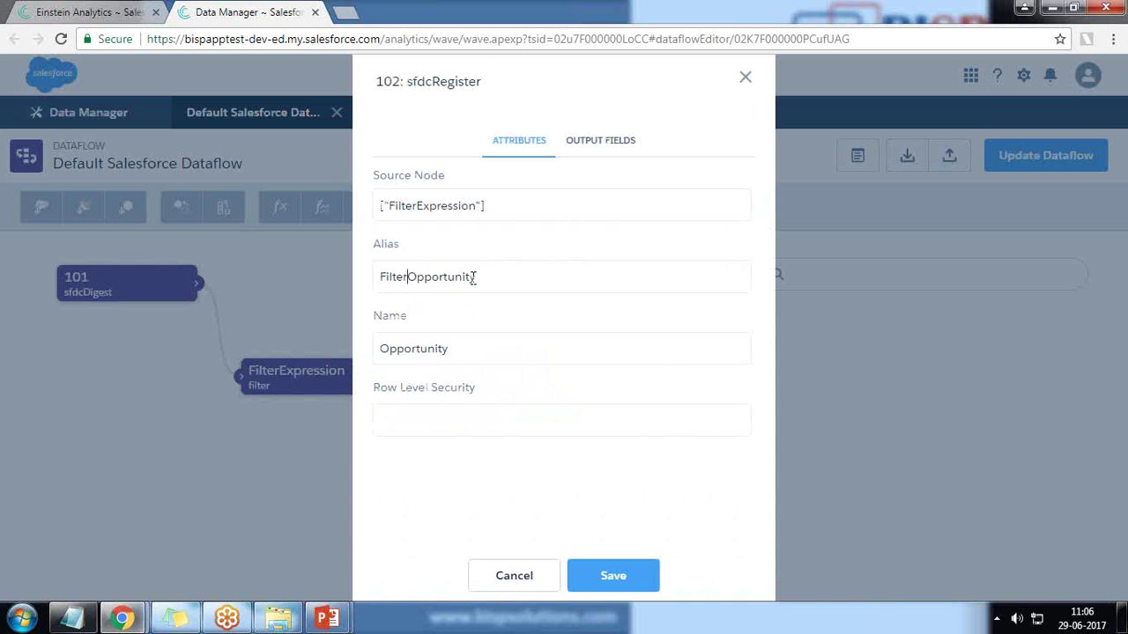
key(Tab)
key(Home)
text(Filter)
click(598, 142)
scroll(467, 449, down, 1)
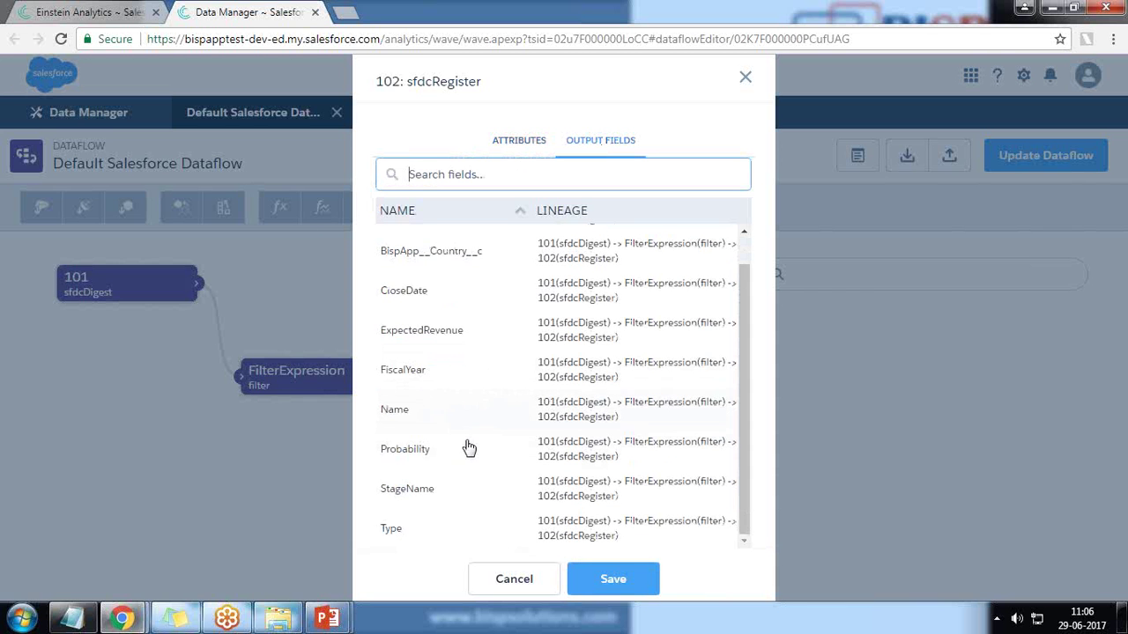
click(614, 579)
drag(277, 356, 348, 314)
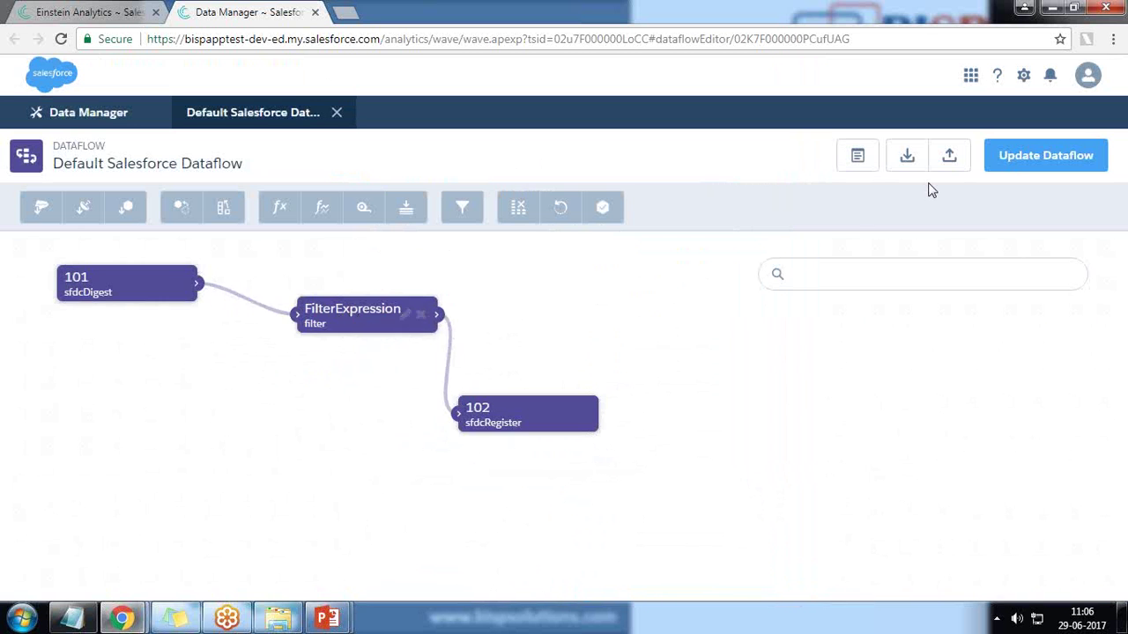
Review the dataflow's JSON, examining the source, alias and filter parameters of the 102 and FilterExpression nodes, and close it
click(857, 156)
drag(101, 150, 209, 458)
scroll(211, 441, down, 3)
drag(90, 509, 131, 548)
click(134, 534)
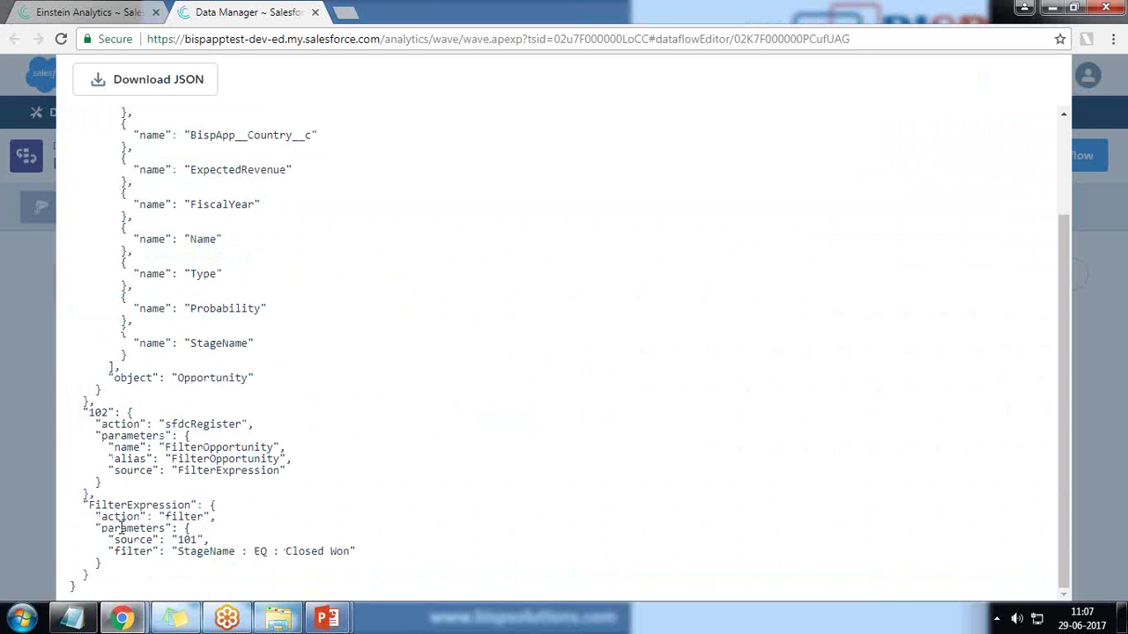
mouse_move(114, 541)
mouse_down()
mouse_move(177, 540)
mouse_move(127, 550)
mouse_up()
drag(179, 471, 267, 470)
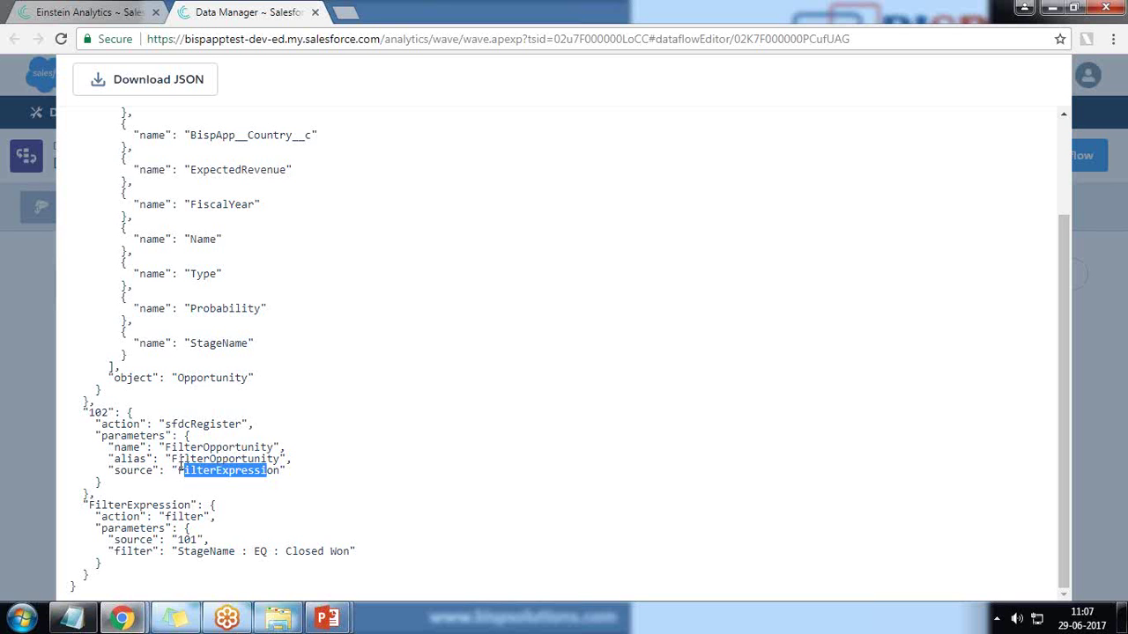
drag(173, 459, 267, 471)
scroll(837, 348, up, 2)
key(F11)
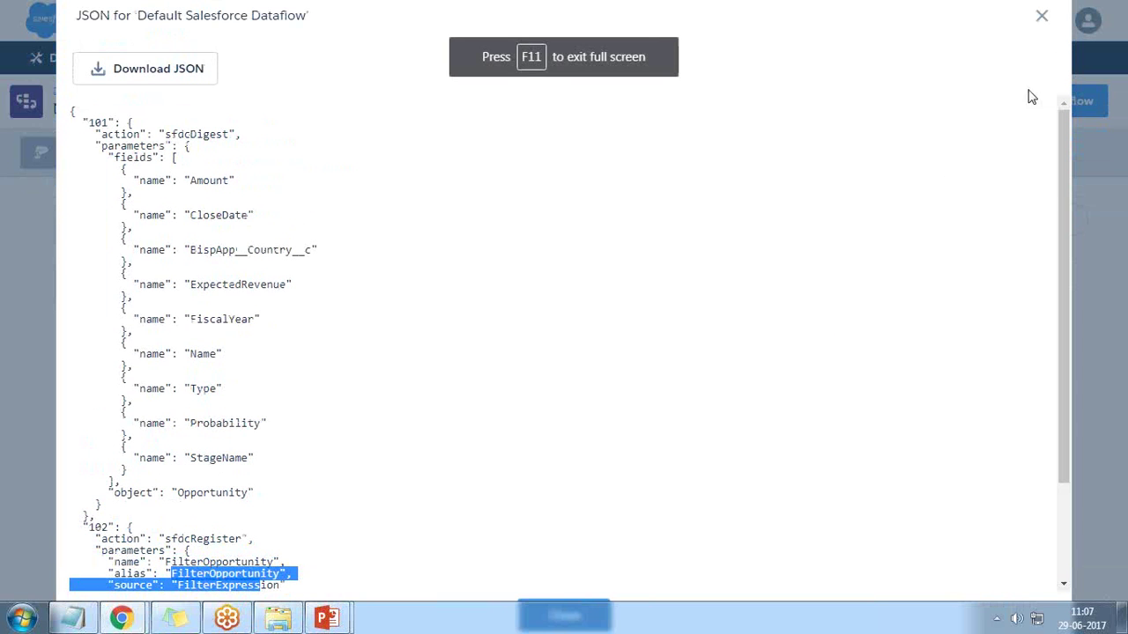
scroll(714, 507, down, 2)
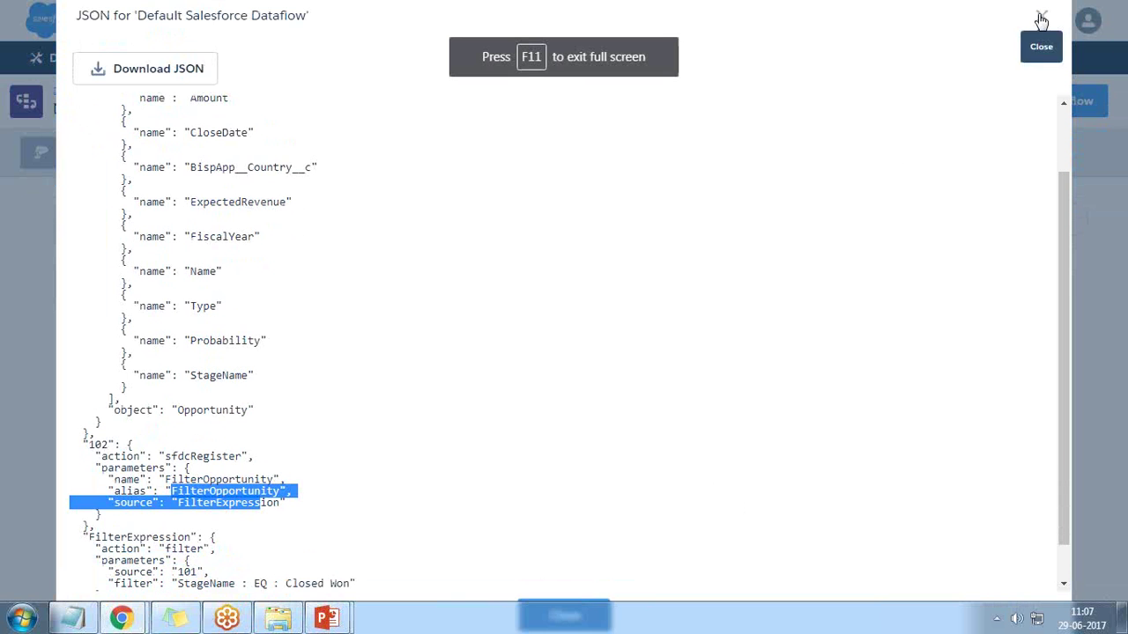
click(567, 614)
key(F11)
Move node 102 farther from FilterExpression and update the dataflow, overwriting the saved version
drag(529, 420, 587, 403)
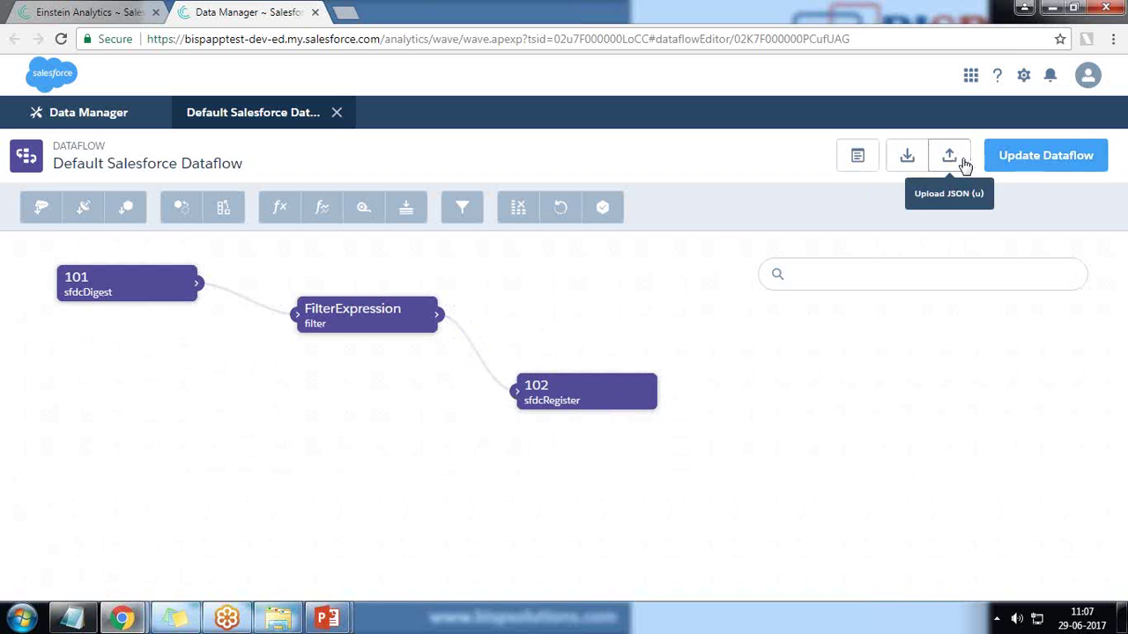
click(1044, 167)
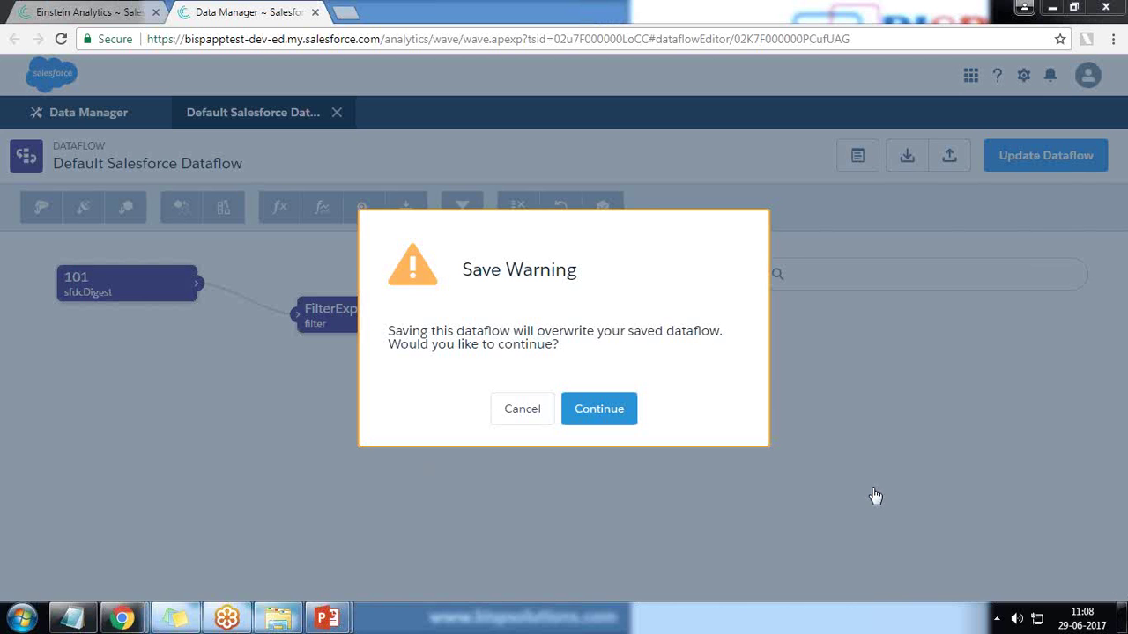
click(597, 409)
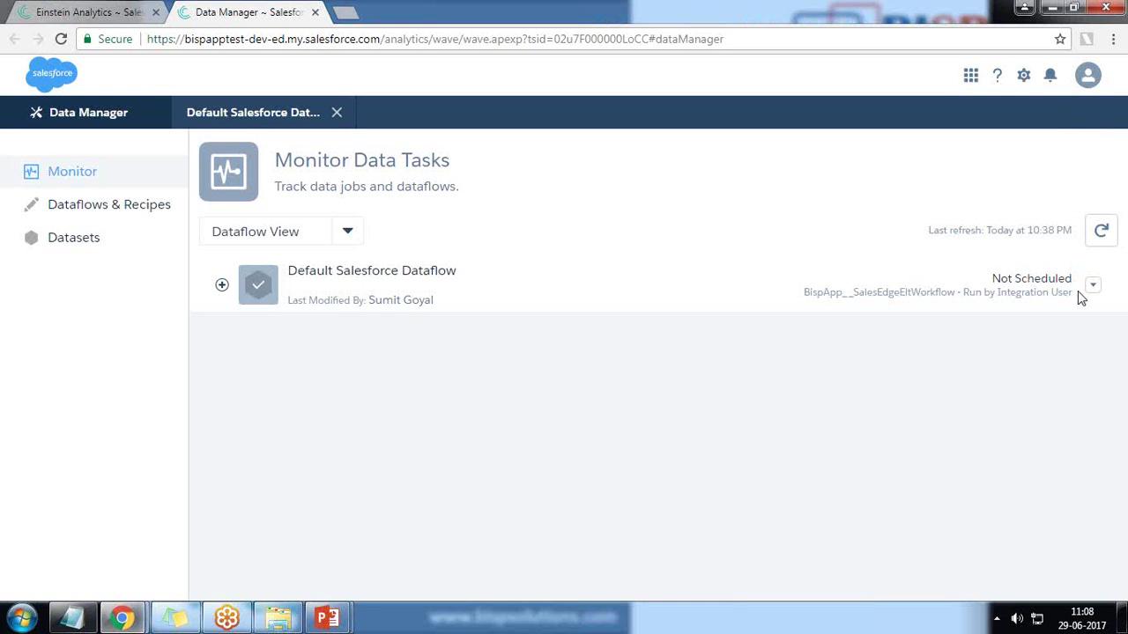
Refresh the dataflow monitor and download the Default Salesforce Dataflow's JSON definition file
click(1101, 231)
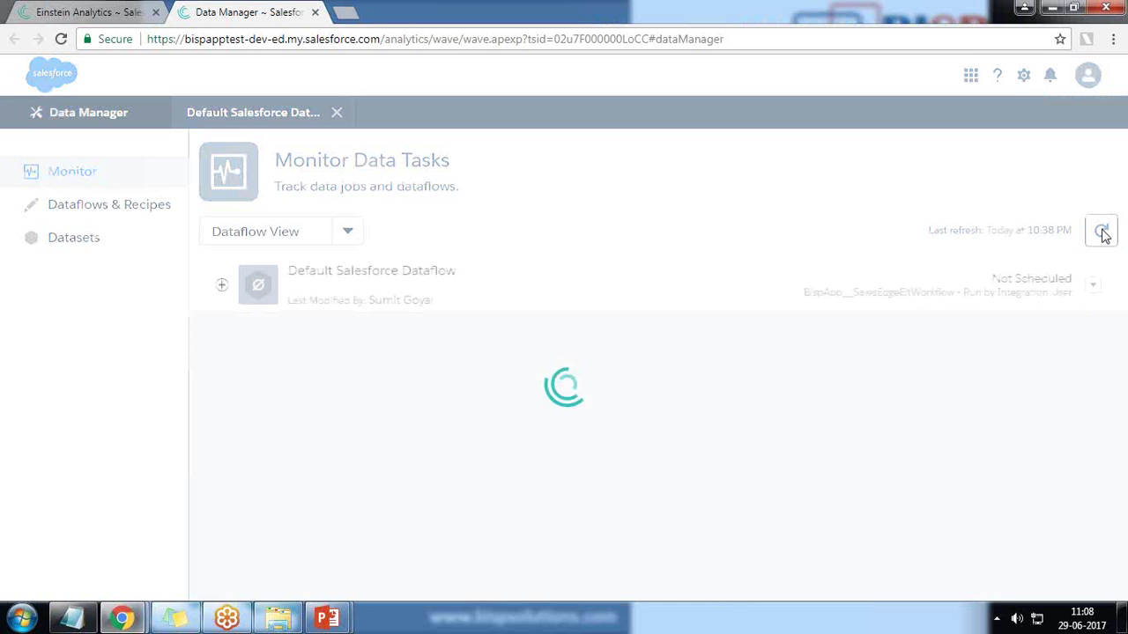
click(1091, 284)
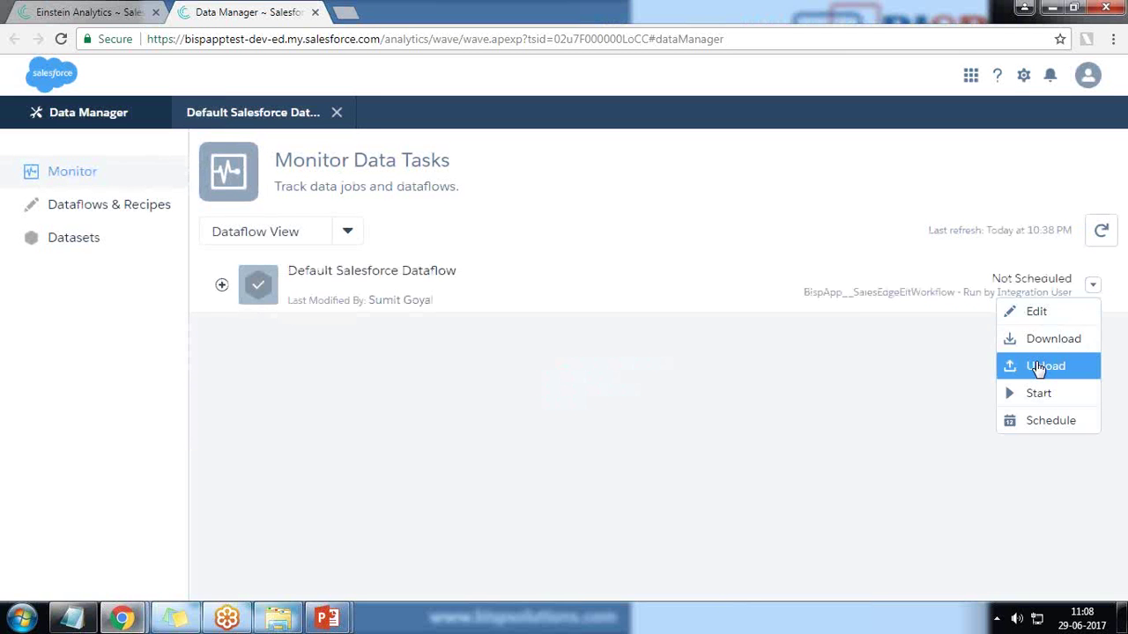
click(1044, 348)
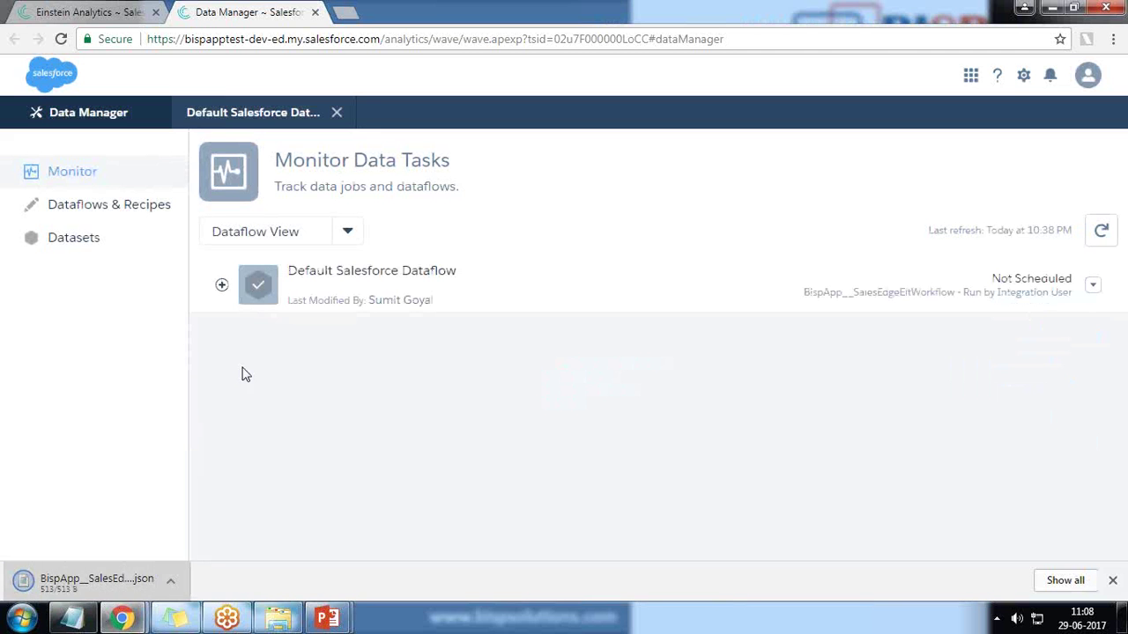
click(25, 579)
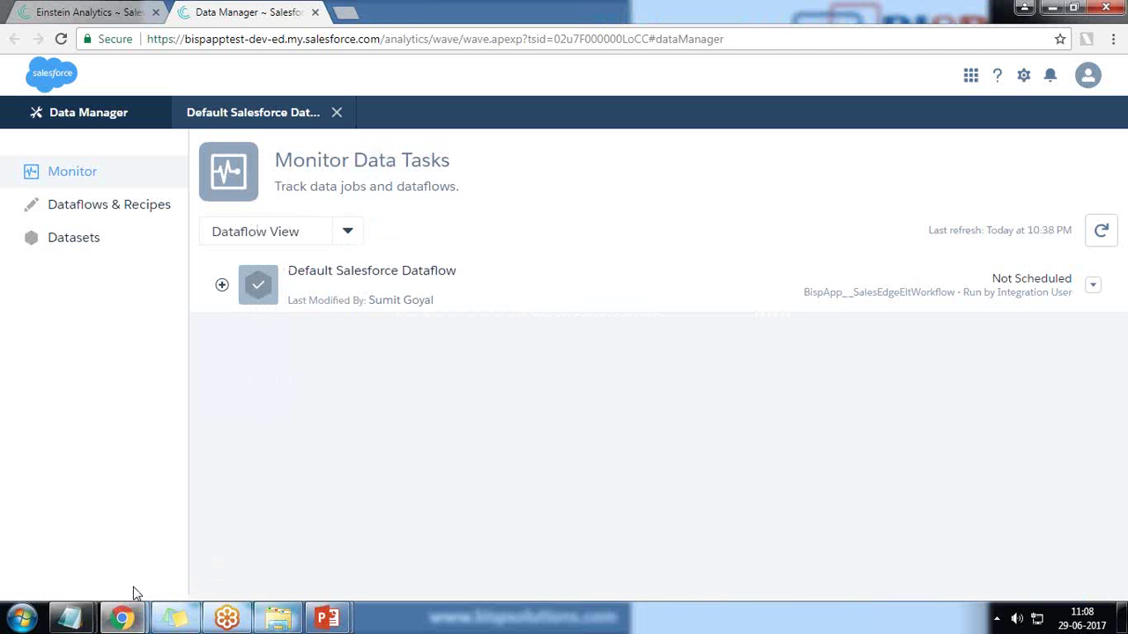
Examine the register and filter definitions of the downloaded BispApp__SalesEdgeEltWorkflow (19).json in Notepad, and close the file and downloads list
key(ctrl+j)
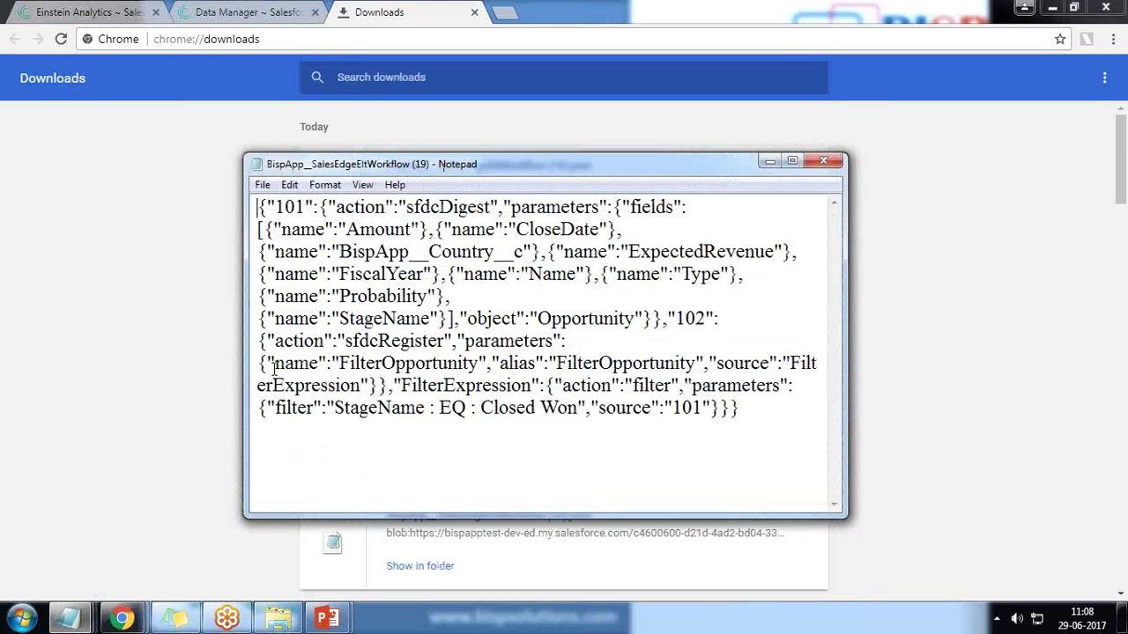
drag(258, 318, 673, 385)
click(416, 363)
click(823, 160)
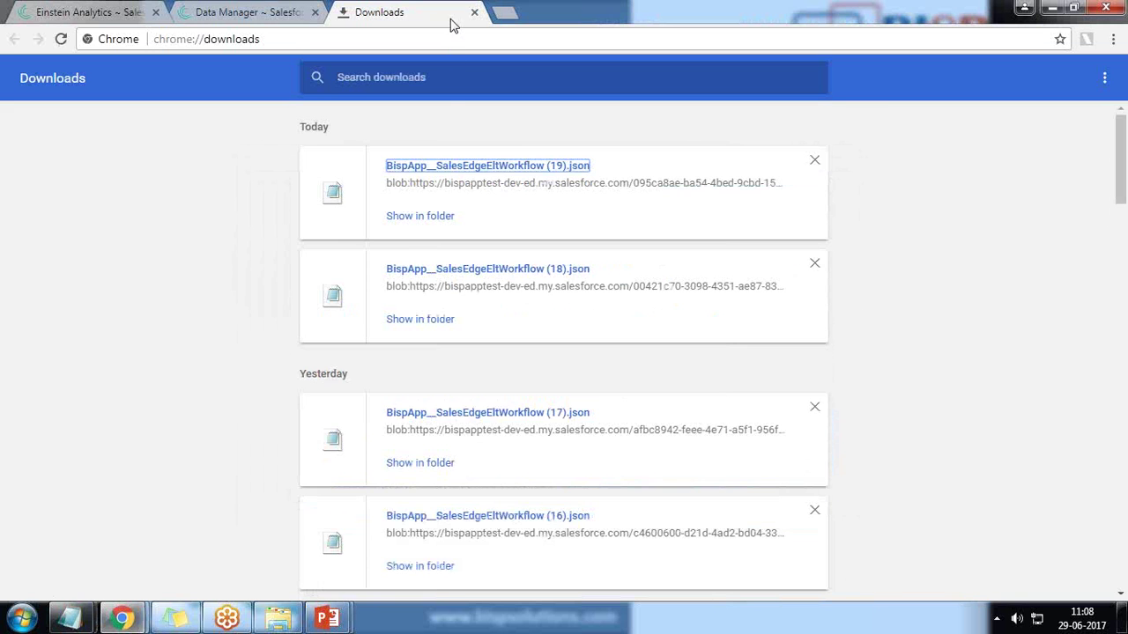
click(474, 11)
Start the Default Salesforce Dataflow in Data Manager and check the status of its latest job
click(119, 11)
click(196, 11)
click(1093, 285)
click(1013, 397)
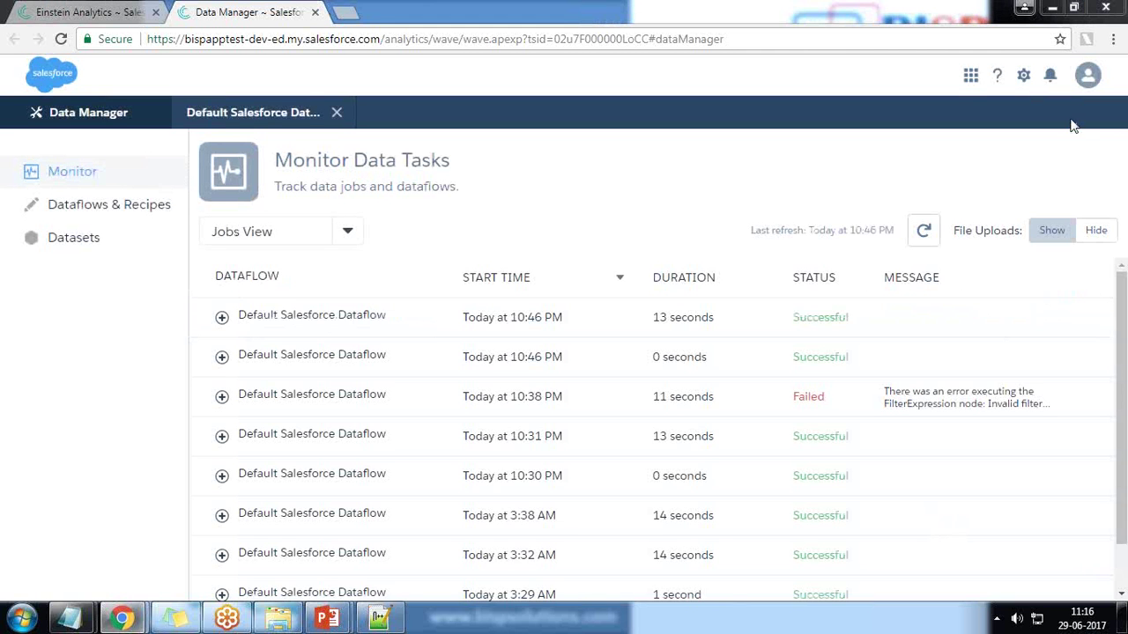
drag(856, 322, 781, 322)
Reload the dataset list in Einstein Analytics and open the Opportunity1 dataset in a new lens
click(77, 11)
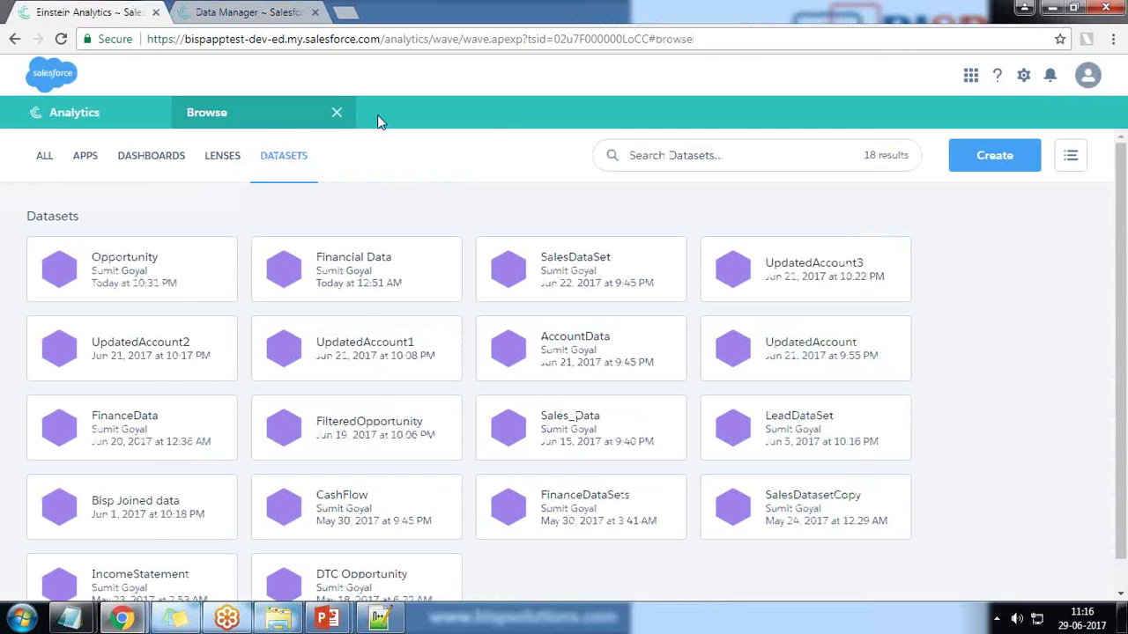
click(337, 112)
click(285, 159)
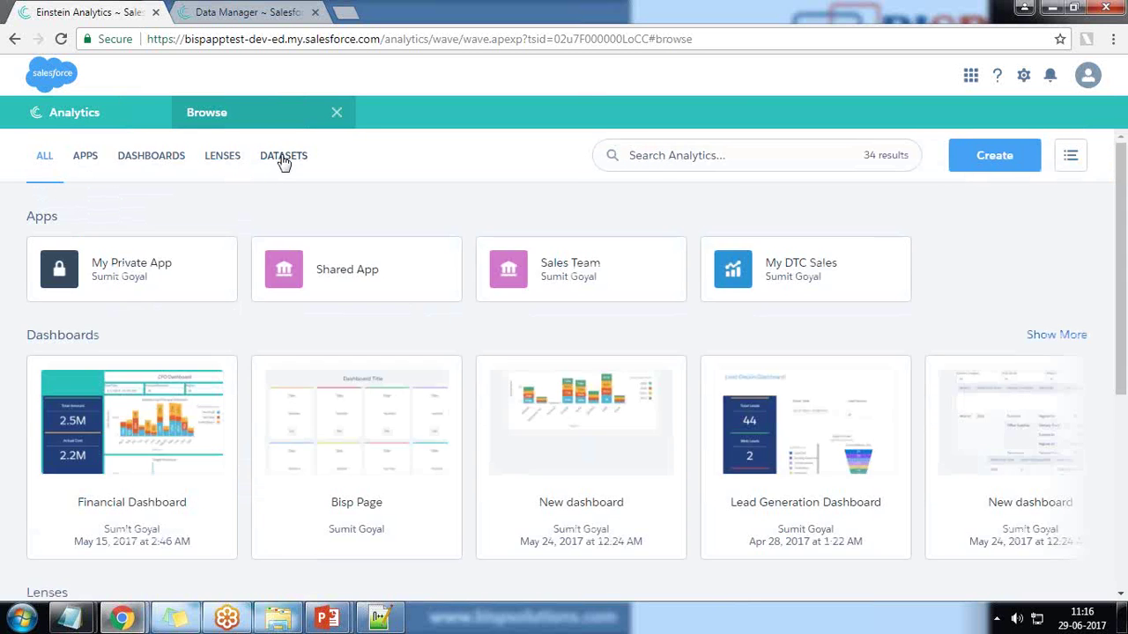
click(284, 159)
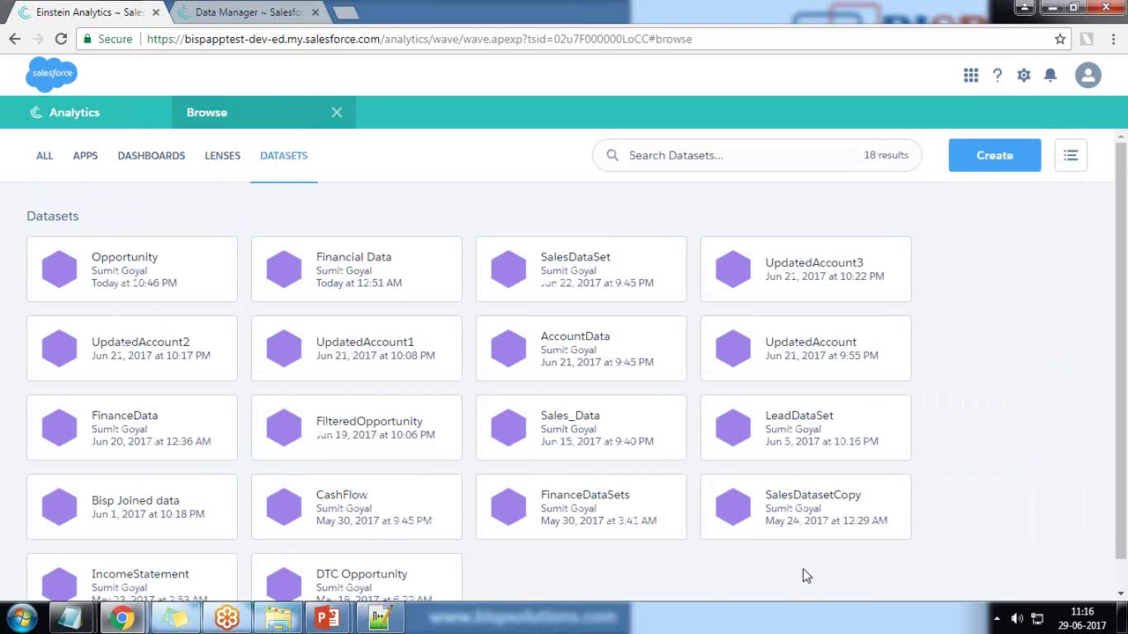
scroll(798, 558, down, 1)
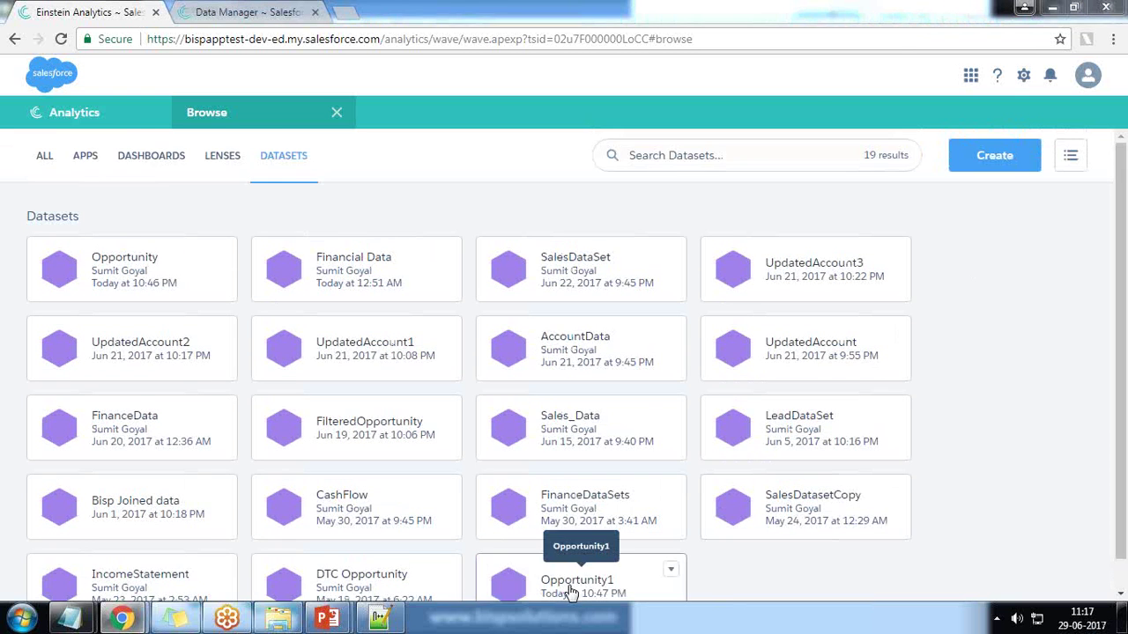
click(577, 584)
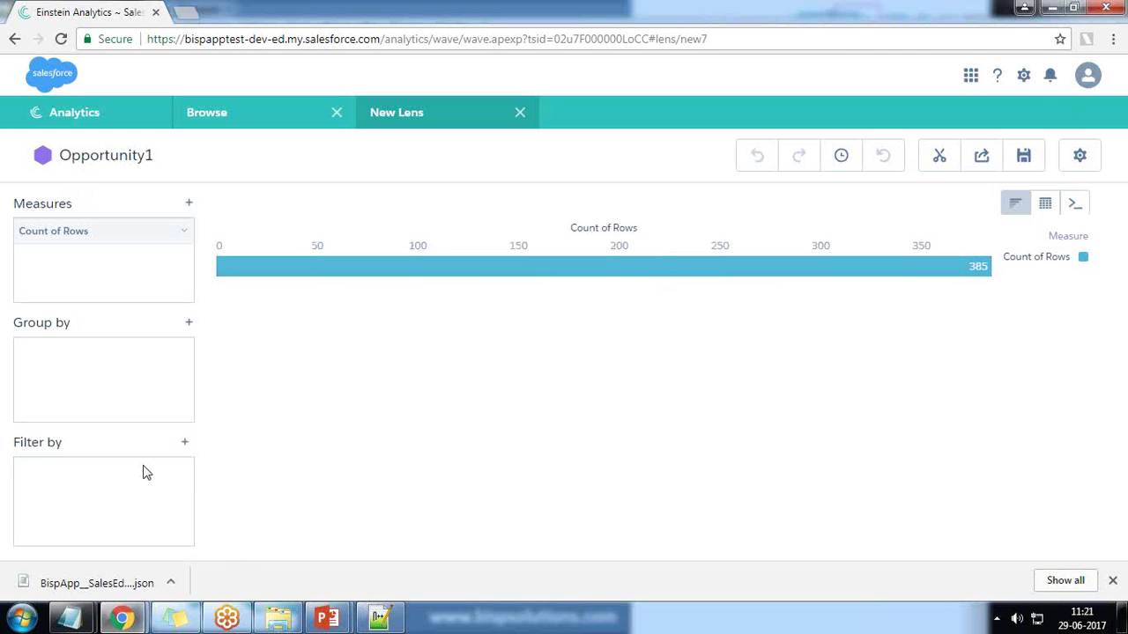
Check which Stage values are available for filtering in the Opportunity1 lens, without adding a filter
click(184, 442)
scroll(335, 498, down, 2)
click(266, 547)
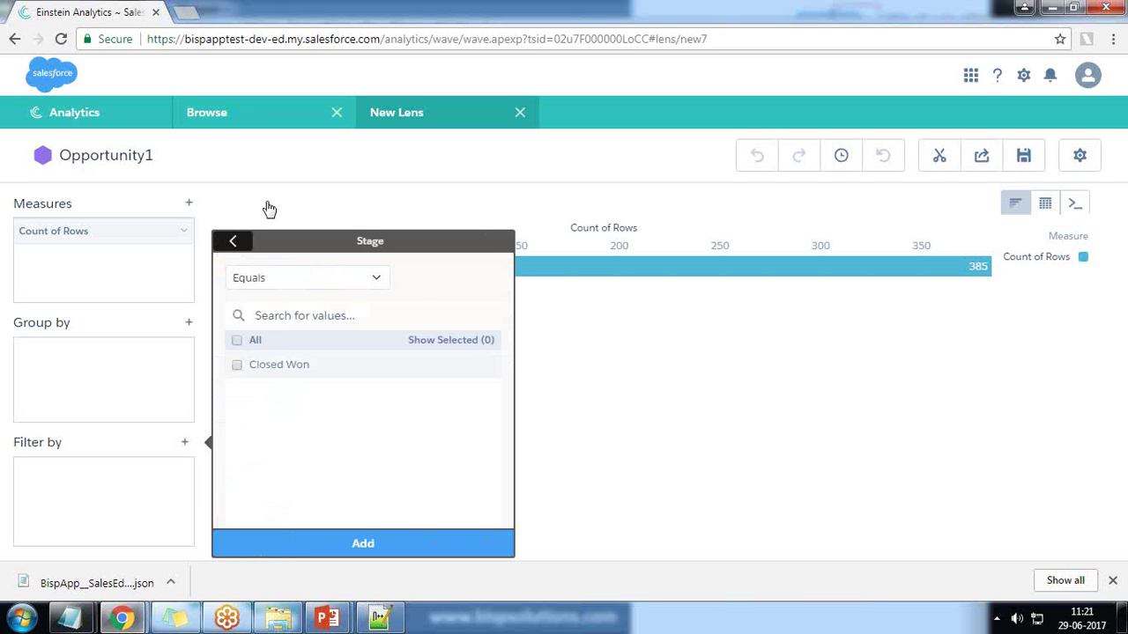
click(232, 240)
click(748, 446)
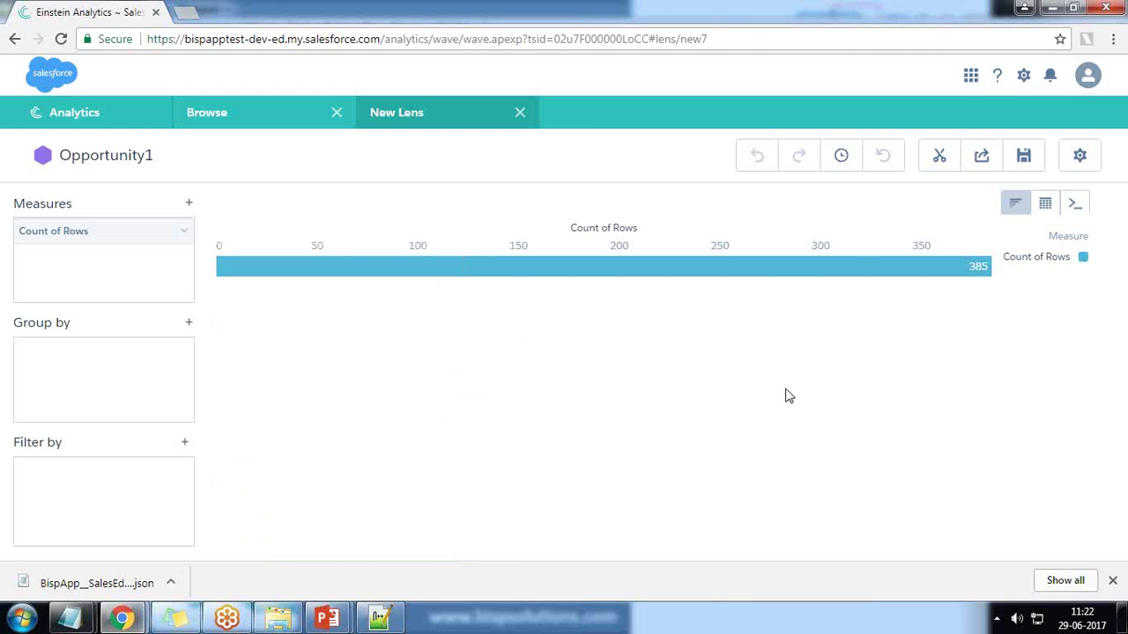
Show the Opportunity1 records as a values table and examine the Stage, amount and probability columns
click(1045, 204)
click(859, 269)
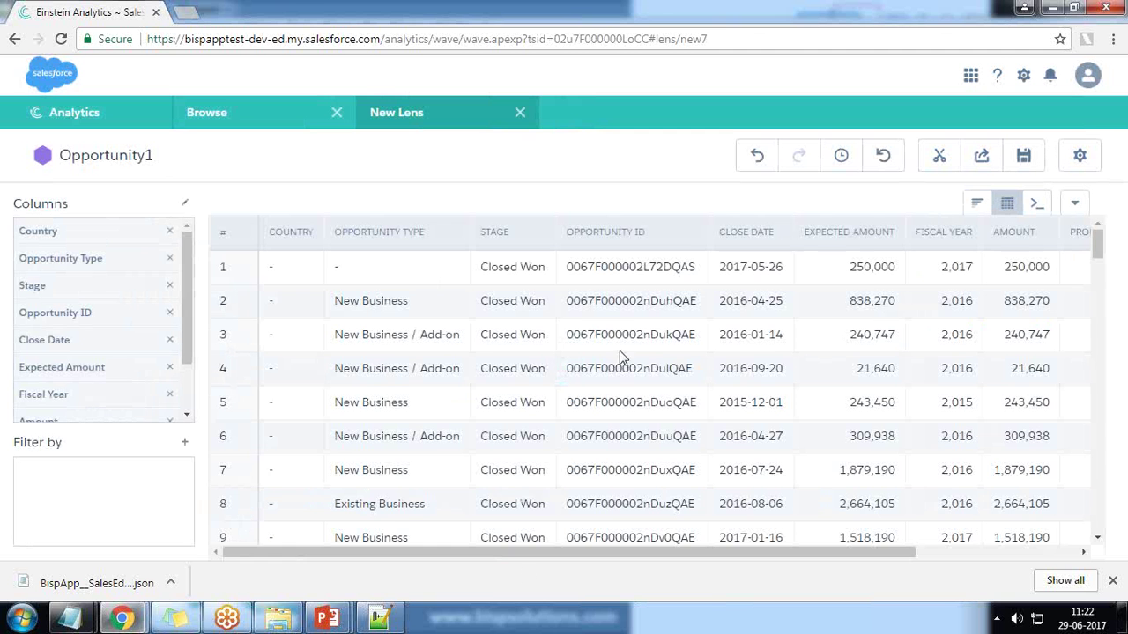
drag(489, 553, 788, 549)
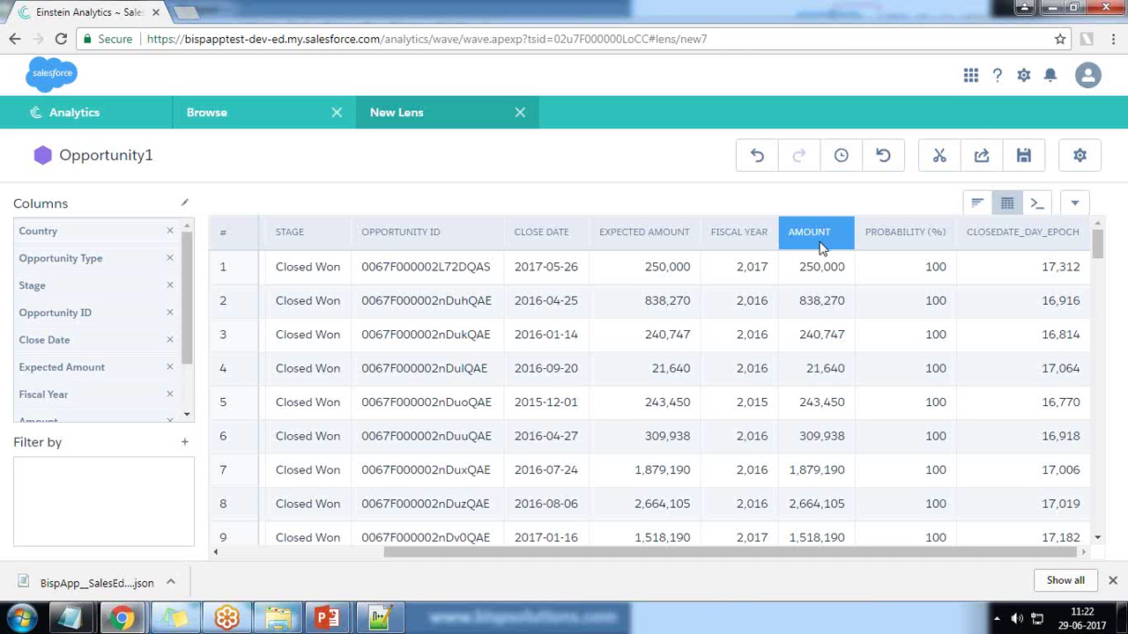
Close the Opportunity1 lens and go to the Data Manager's job monitor, dismissing the downloads bar
click(519, 114)
click(970, 75)
click(1025, 77)
click(1006, 188)
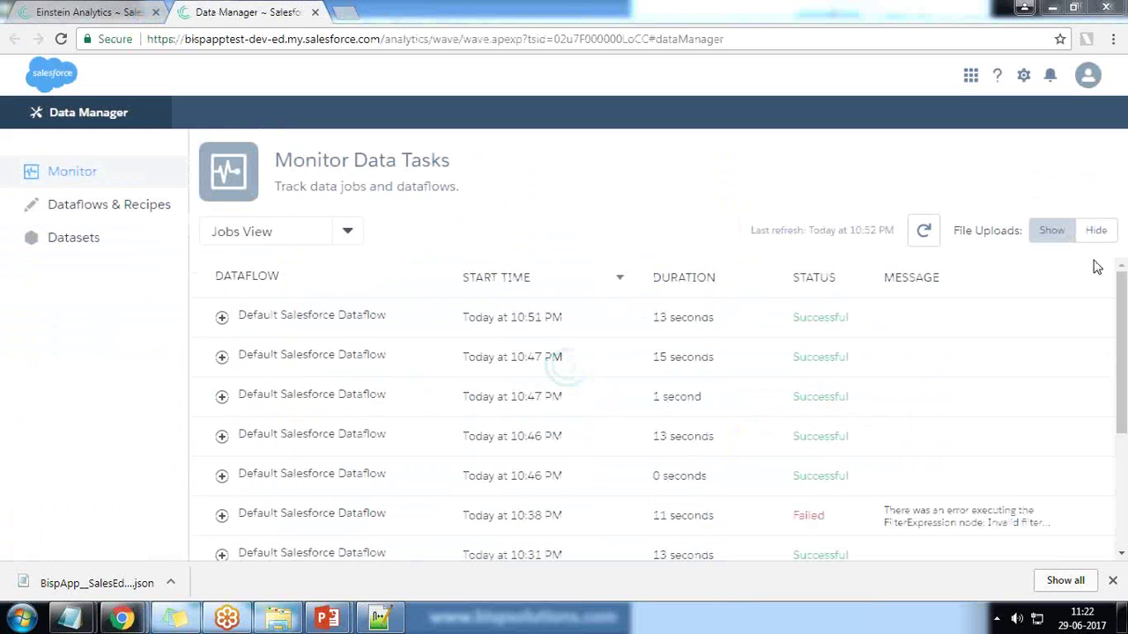
click(1113, 580)
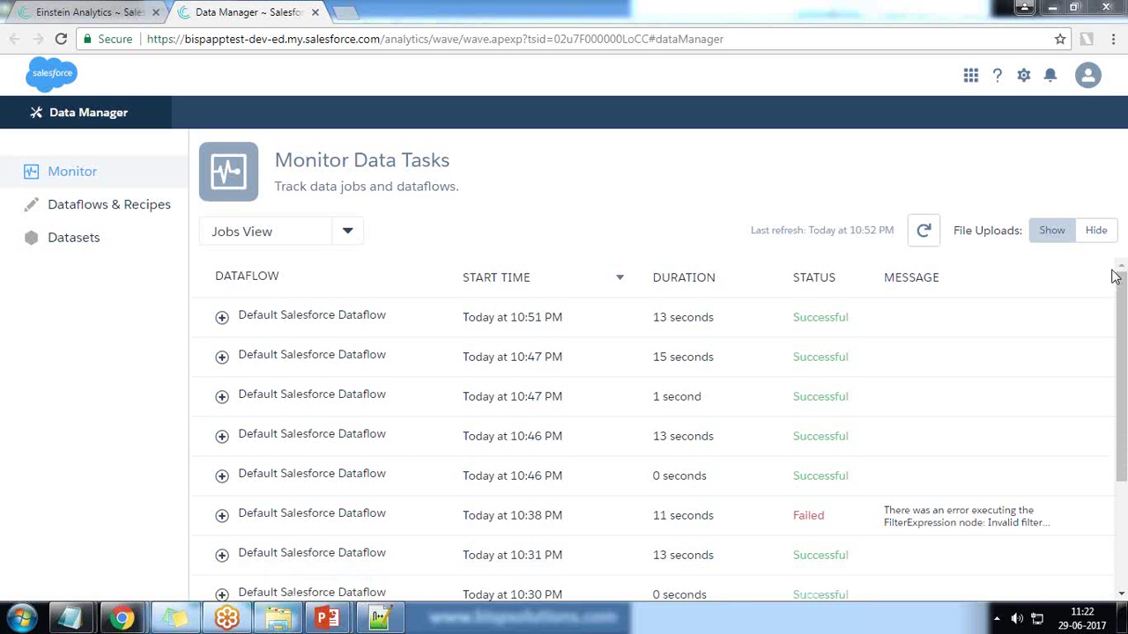
Switch the monitor to Dataflow View and open the Default Salesforce Dataflow for editing
click(265, 233)
click(223, 292)
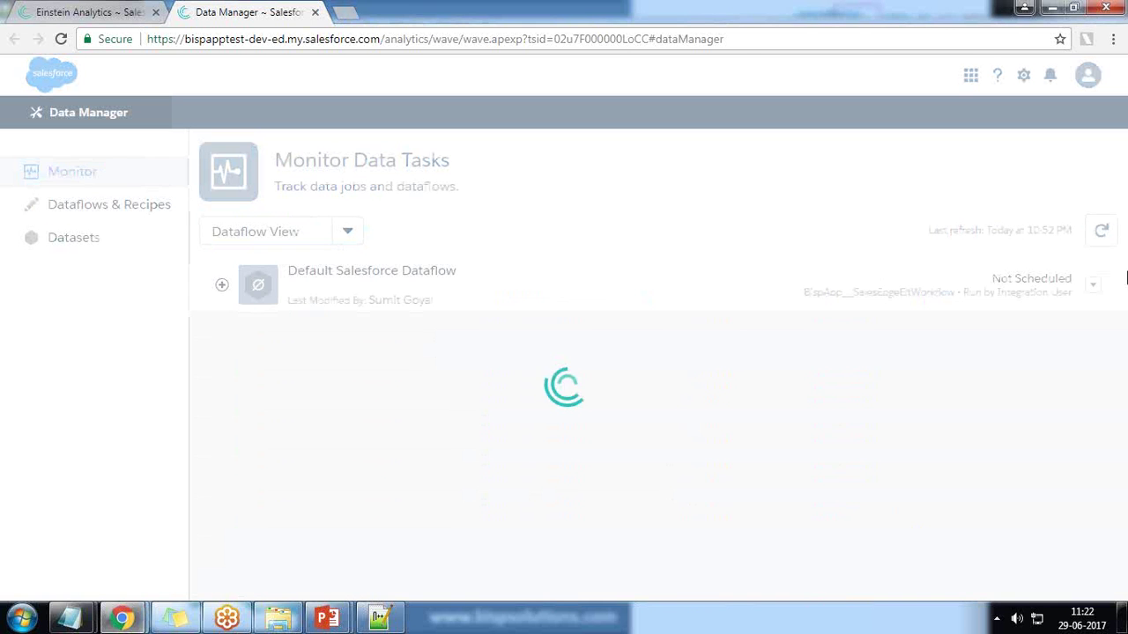
click(1092, 284)
click(1036, 314)
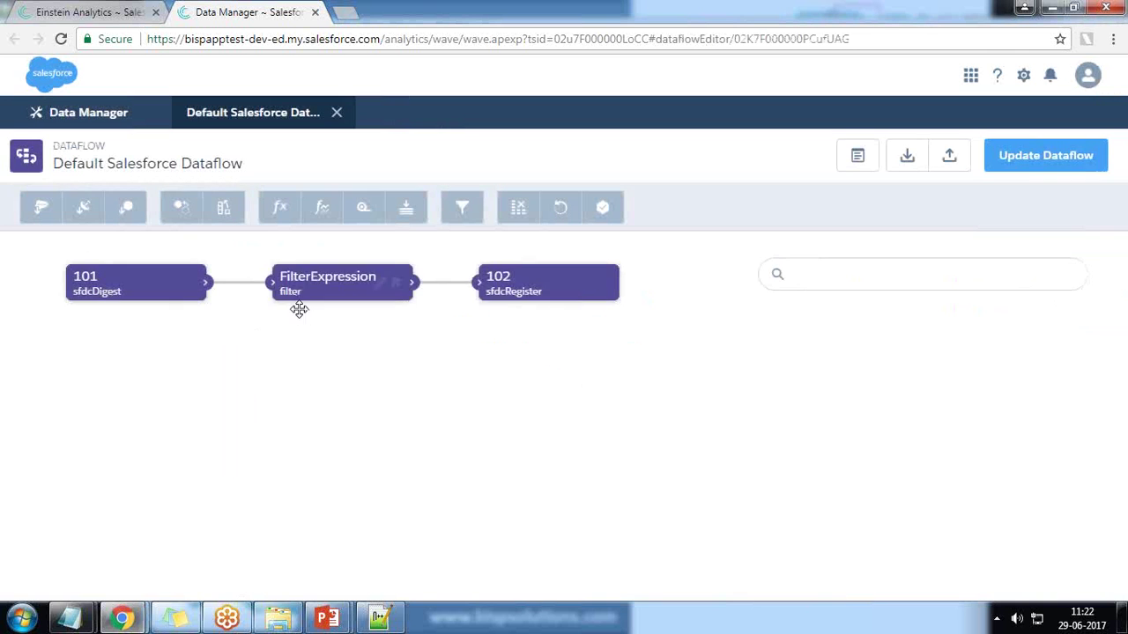
Rearrange the dataflow nodes, placing 102 below the other nodes and FilterExpression beside node 101
drag(564, 285, 594, 405)
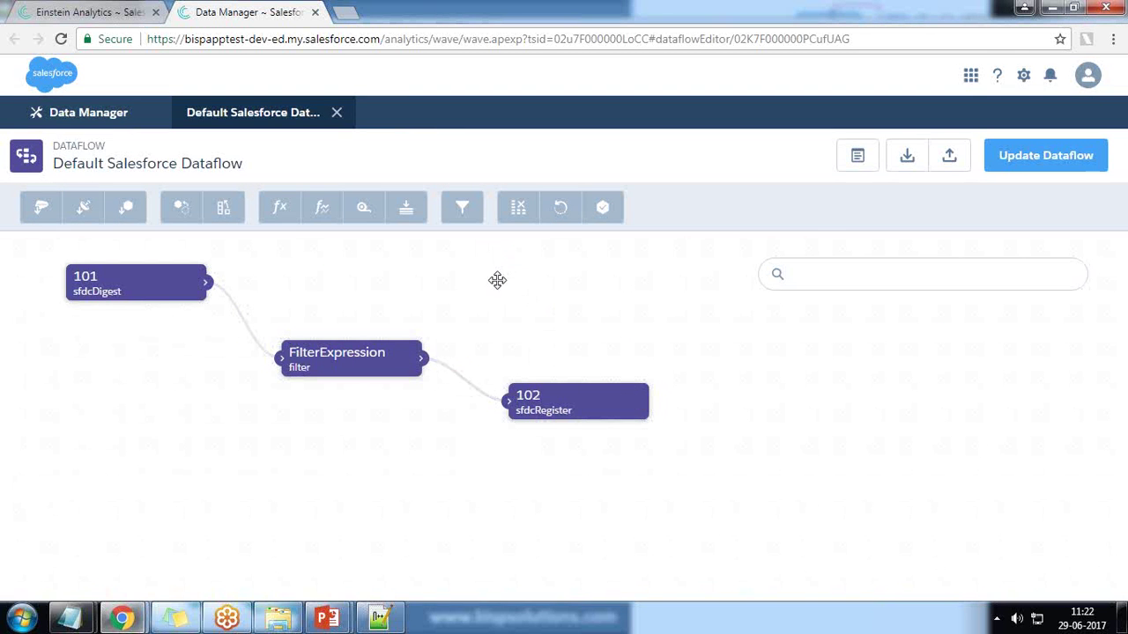
mouse_move(382, 362)
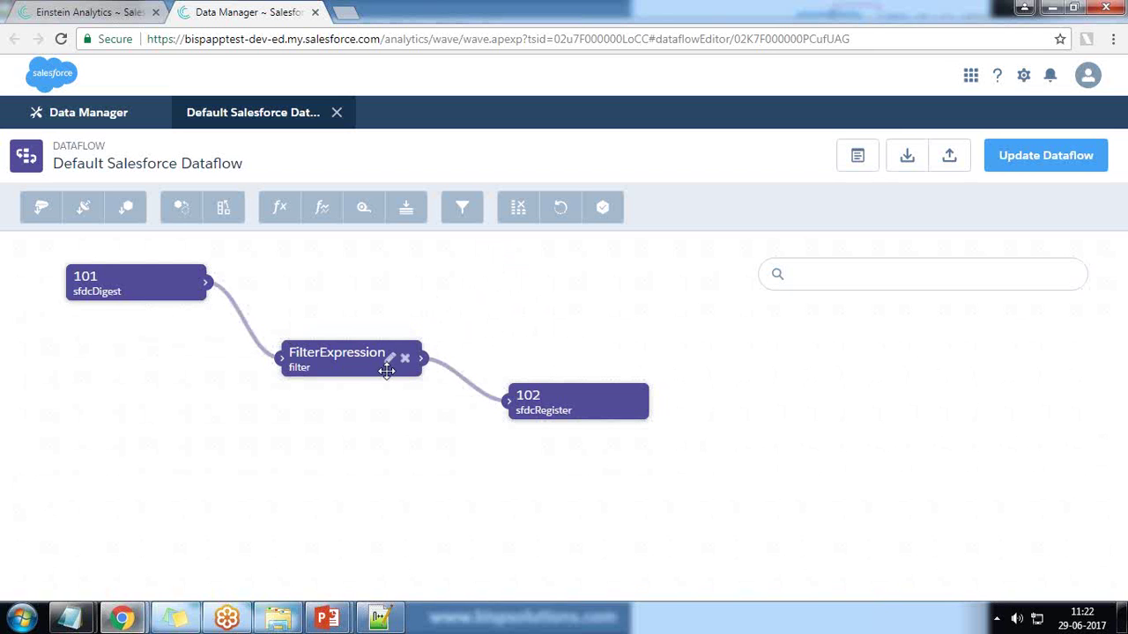
drag(341, 364, 331, 295)
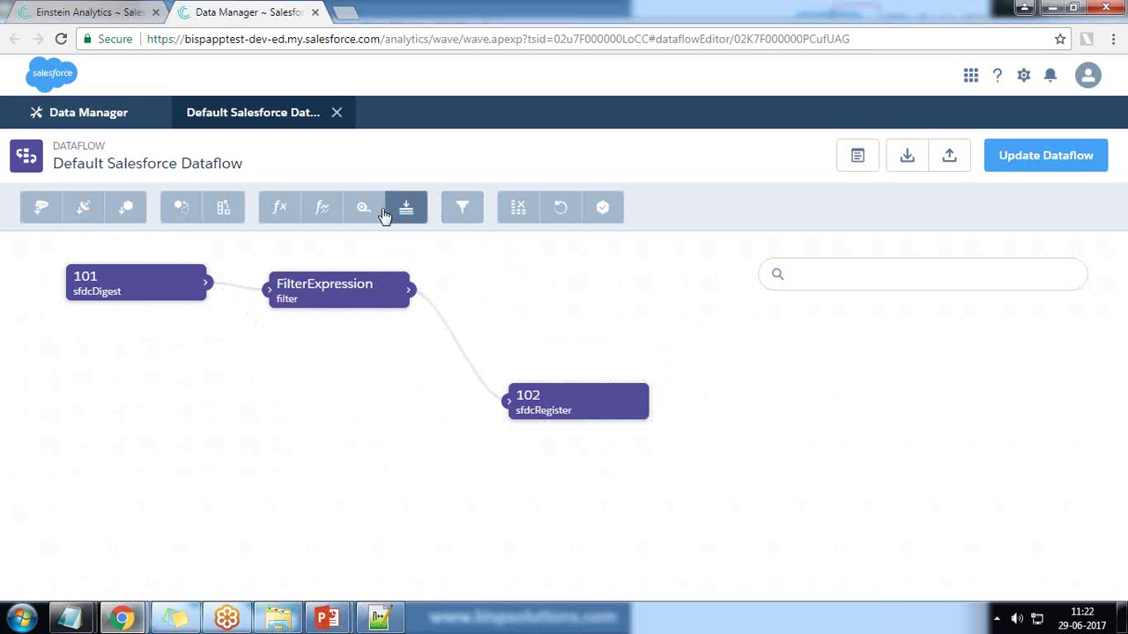
Create a computeExpression node named Tax Calculation with node 101 as its source and merging with the source enabled
click(279, 209)
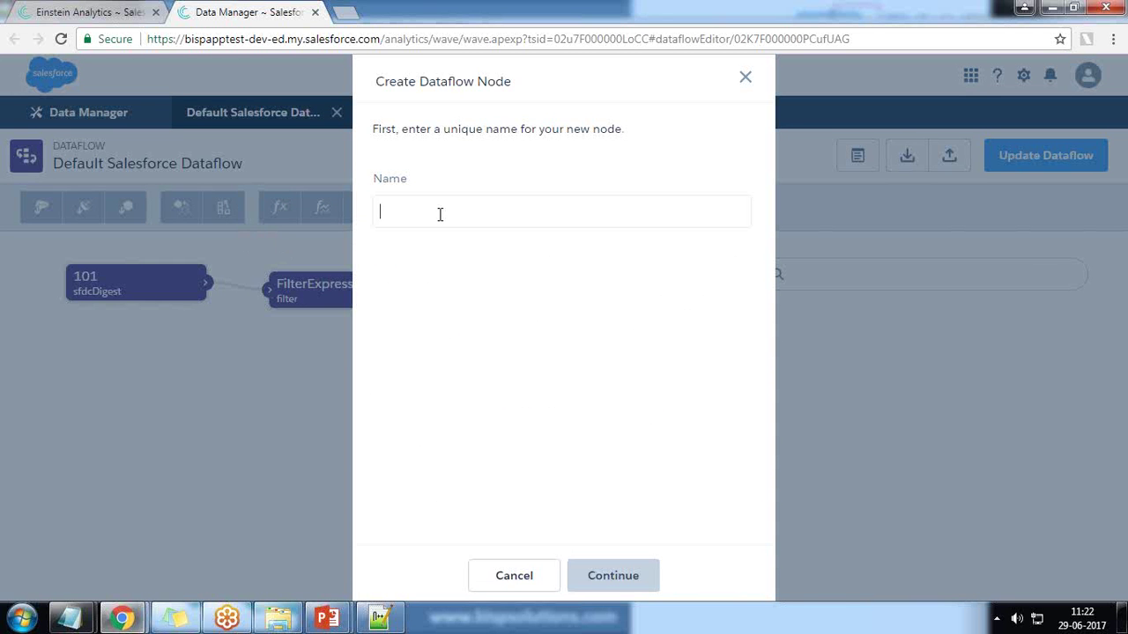
text(Tax Calculation)
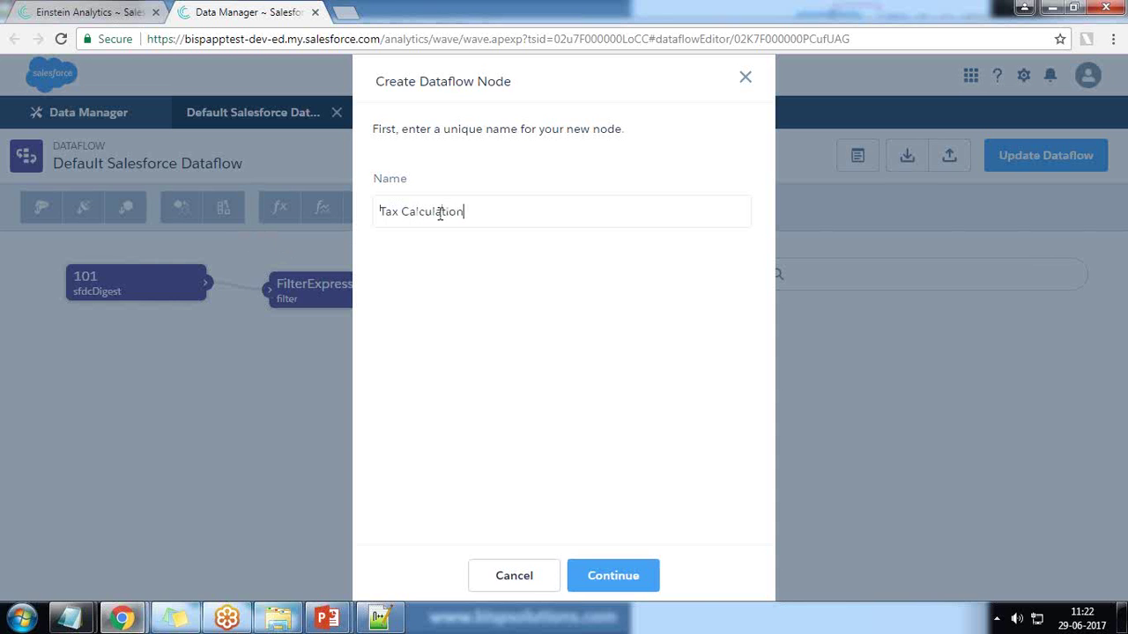
key(Return)
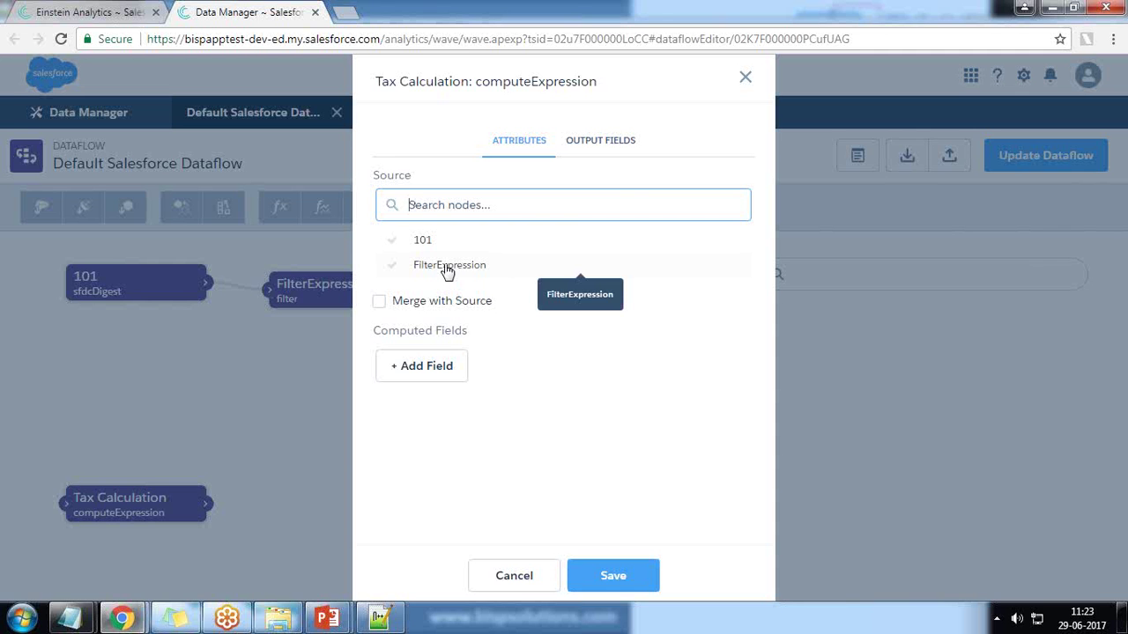
click(428, 245)
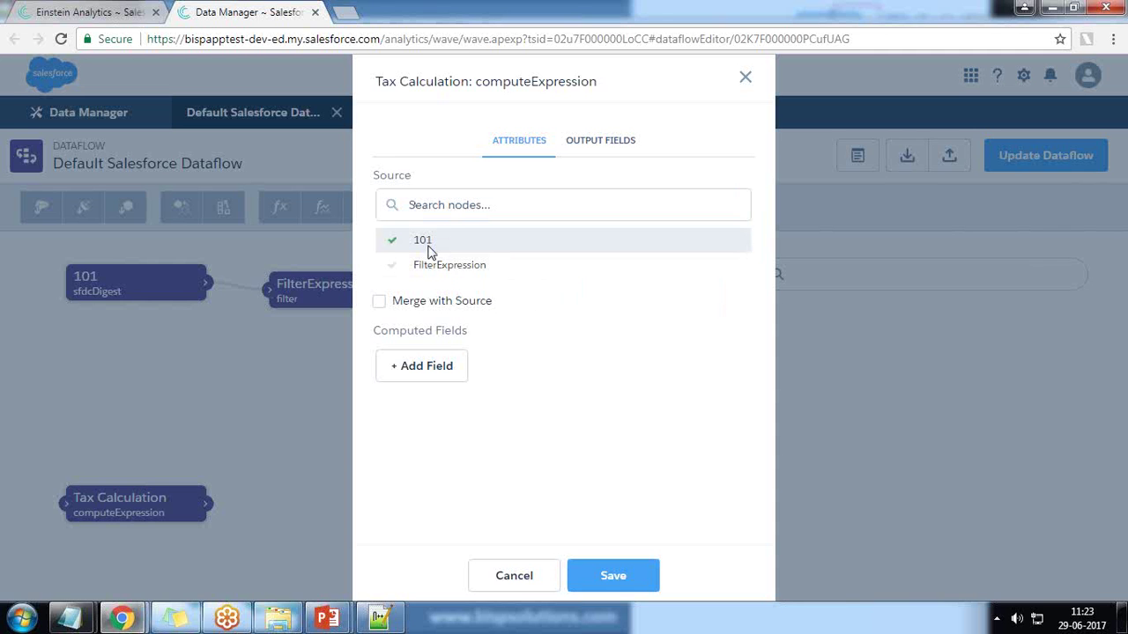
click(378, 303)
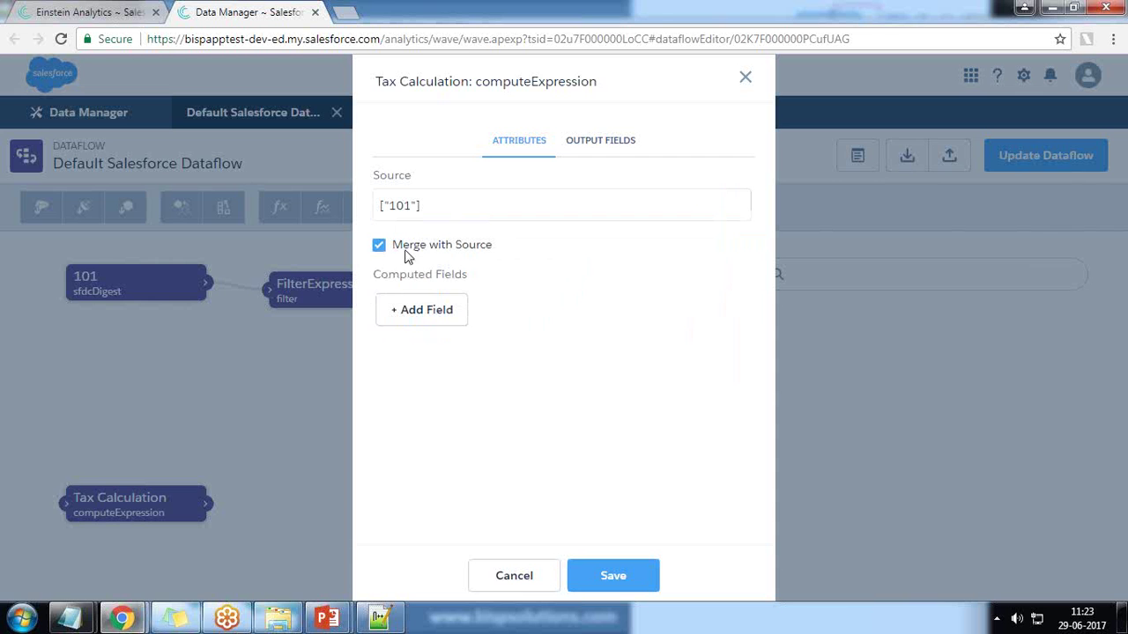
Add a computed field to the Tax Calculation node and set its type to Numeric
click(415, 314)
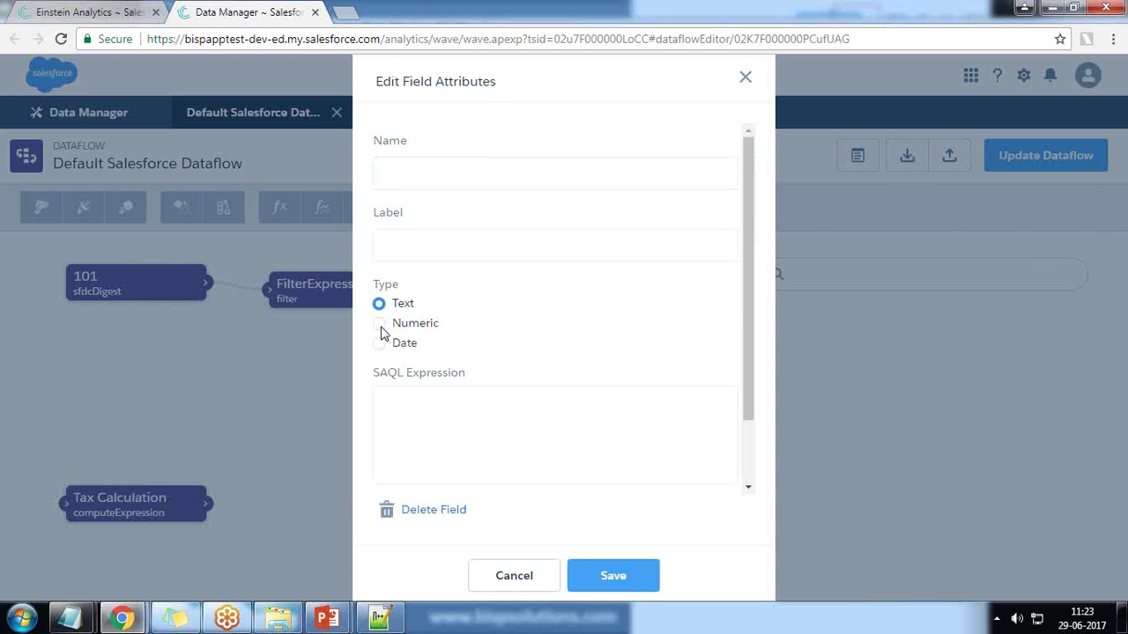
scroll(381, 333, down, 1)
click(380, 246)
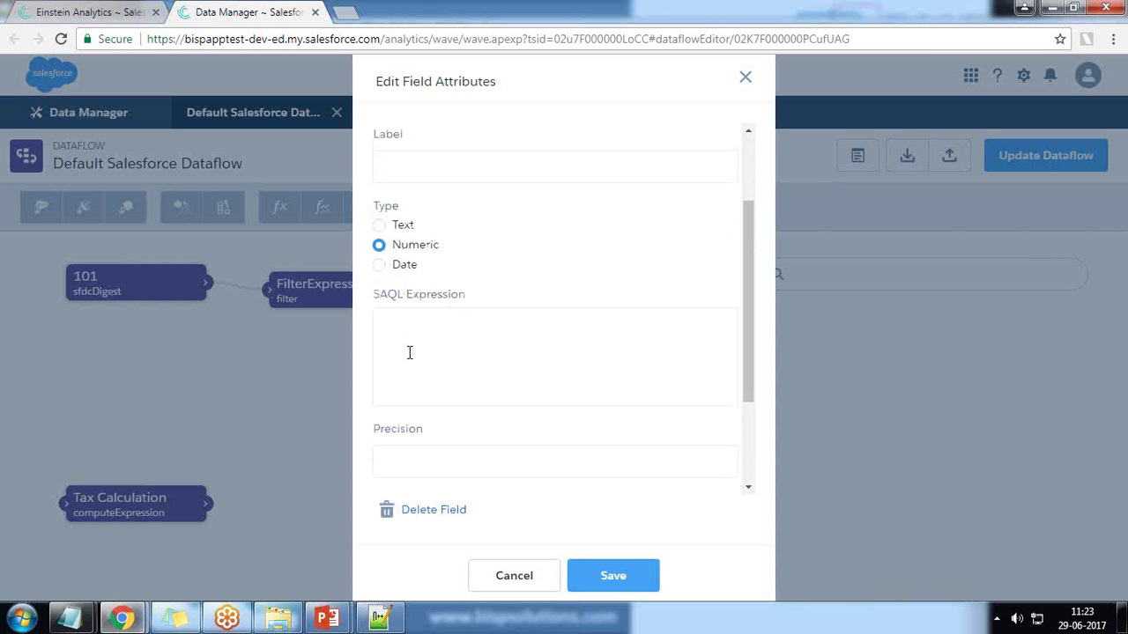
Look up the amount column in the Opportunity1 dataset's values table and query view, and return to the dataflow editor
click(106, 10)
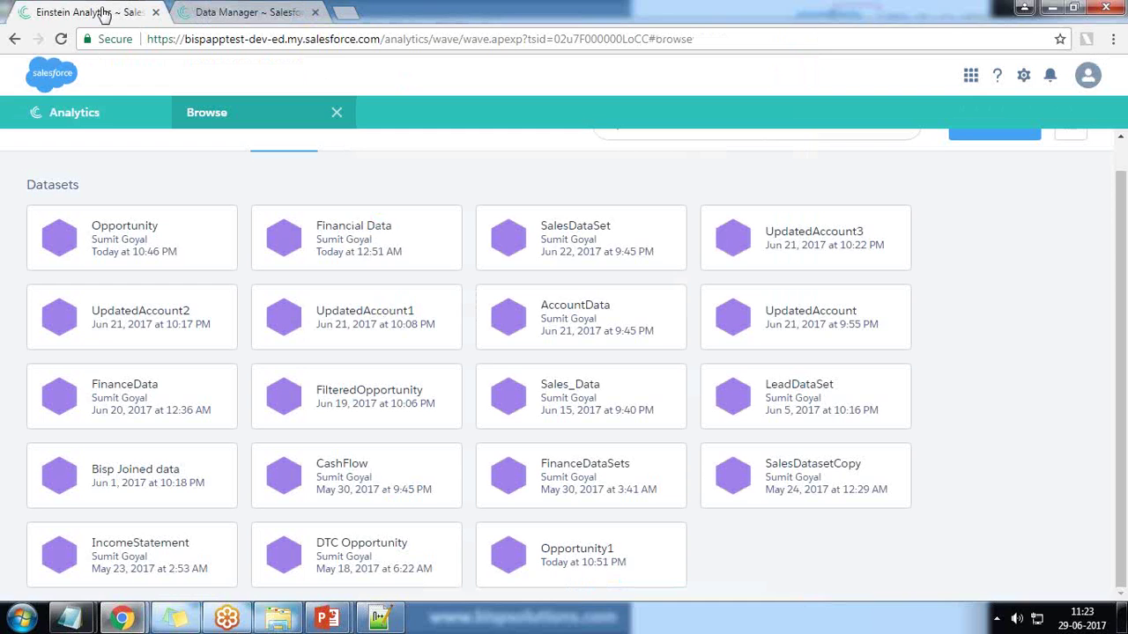
click(573, 566)
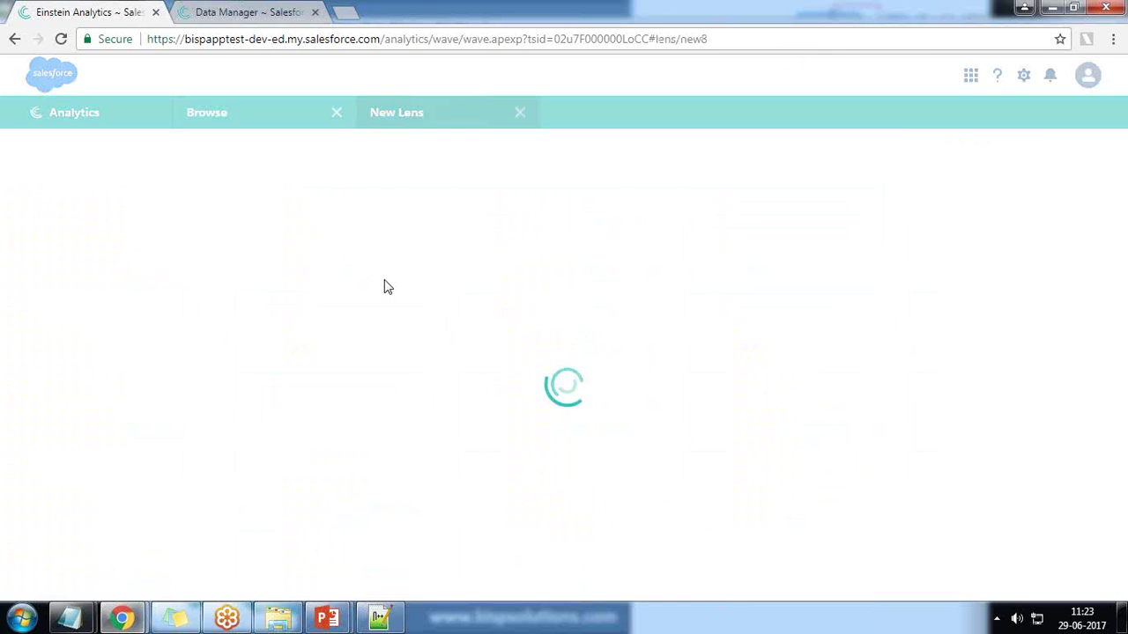
click(1045, 202)
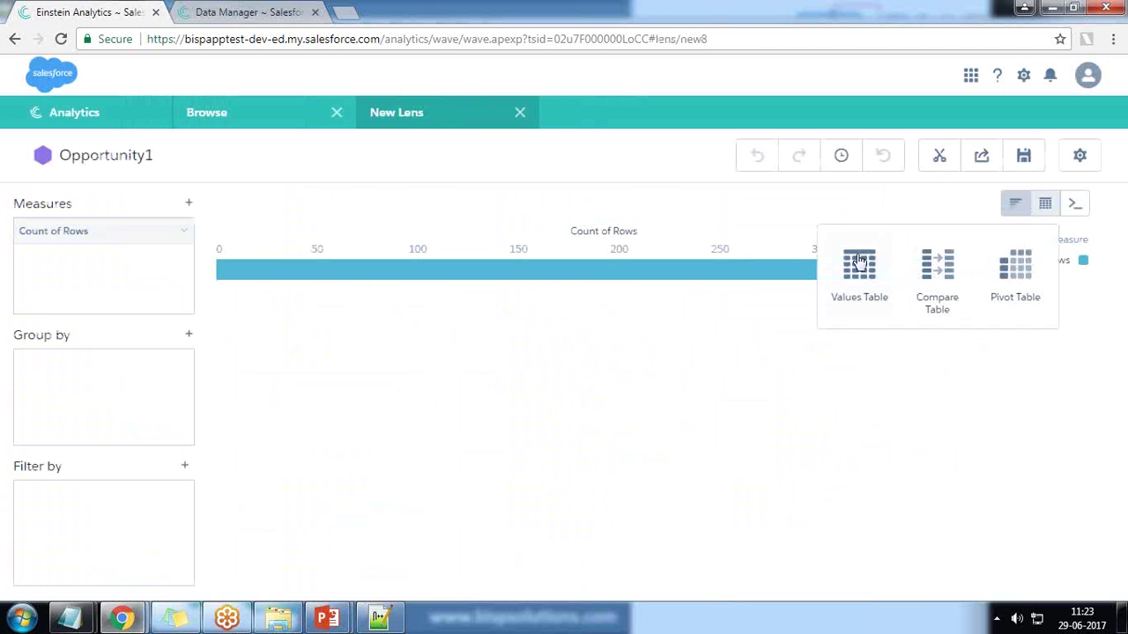
click(859, 263)
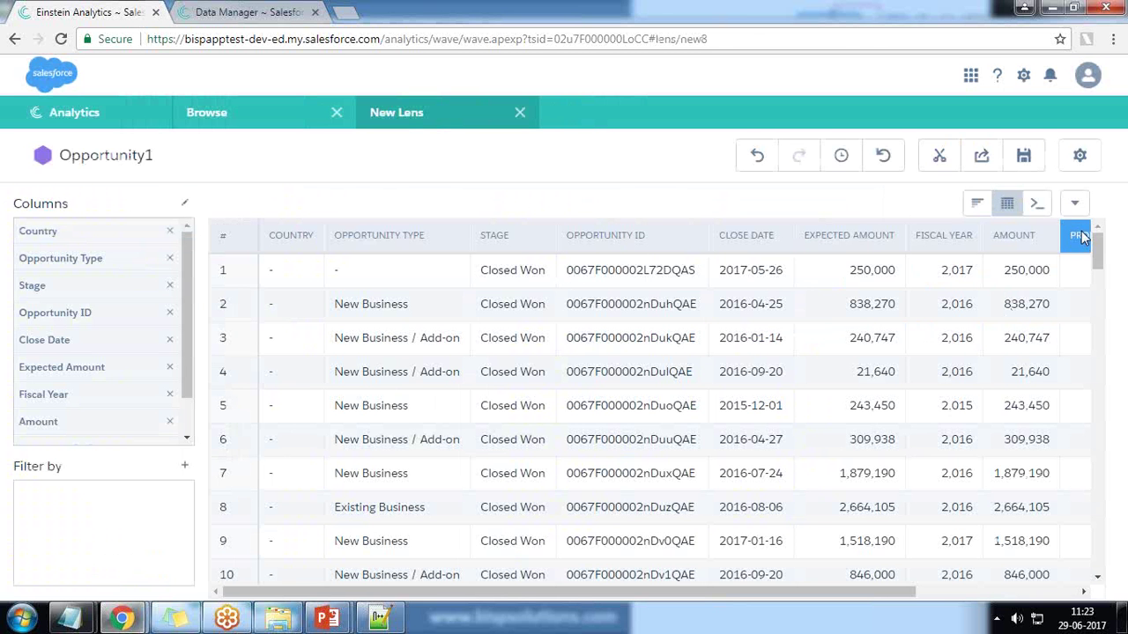
click(1037, 202)
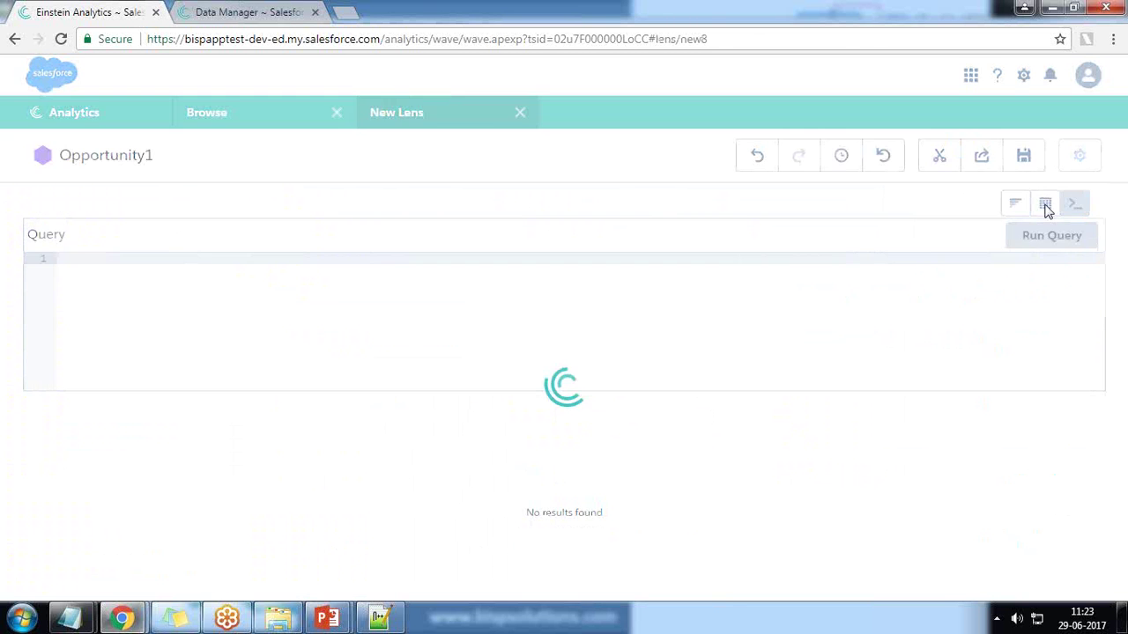
double_click(215, 270)
key(ctrl+Tab)
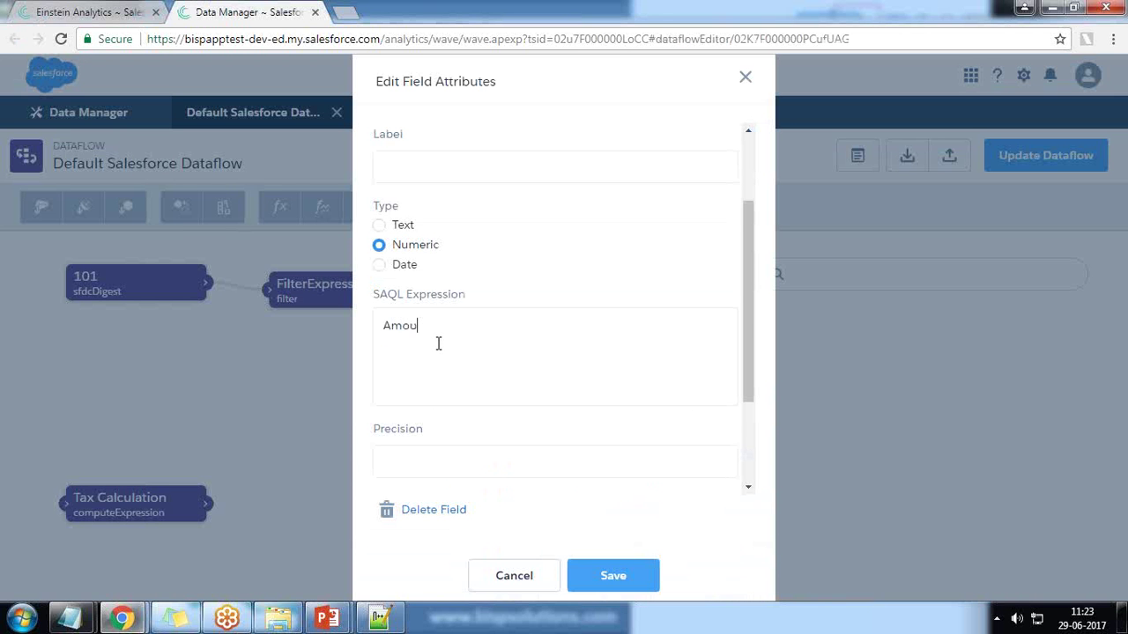
Define the computed field as Amount *10 /100 with precision 2, scale 5 and default value 0, saving the field and node
scroll(451, 327, down, 2)
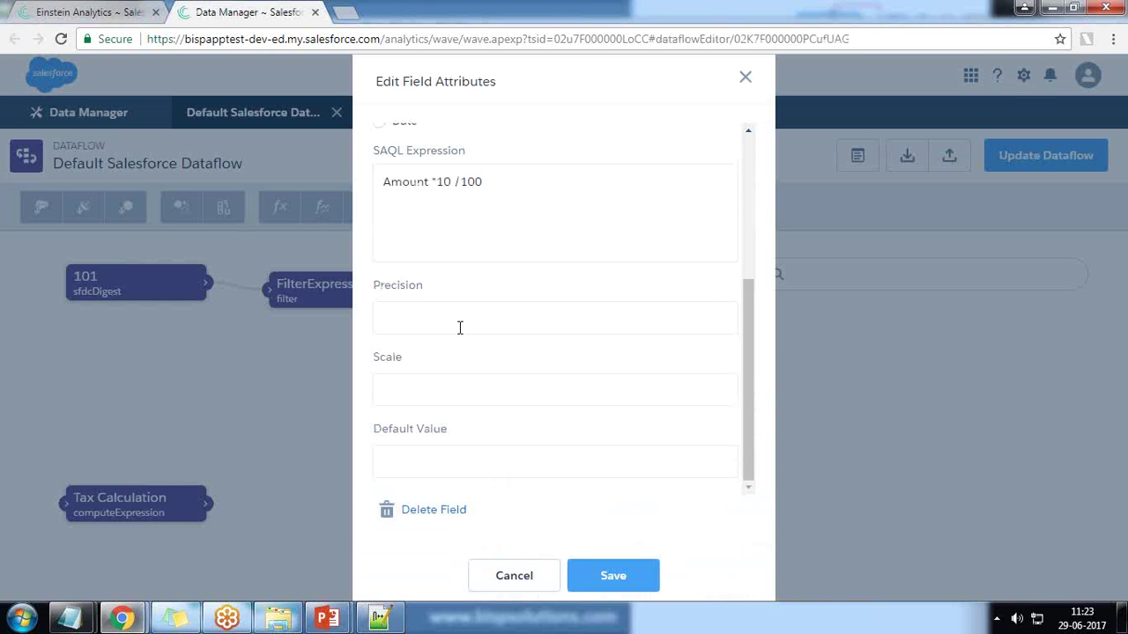
text(2)
drag(389, 318, 357, 323)
key(BackSpace)
text(2)
drag(406, 393, 370, 400)
text(1)
click(606, 577)
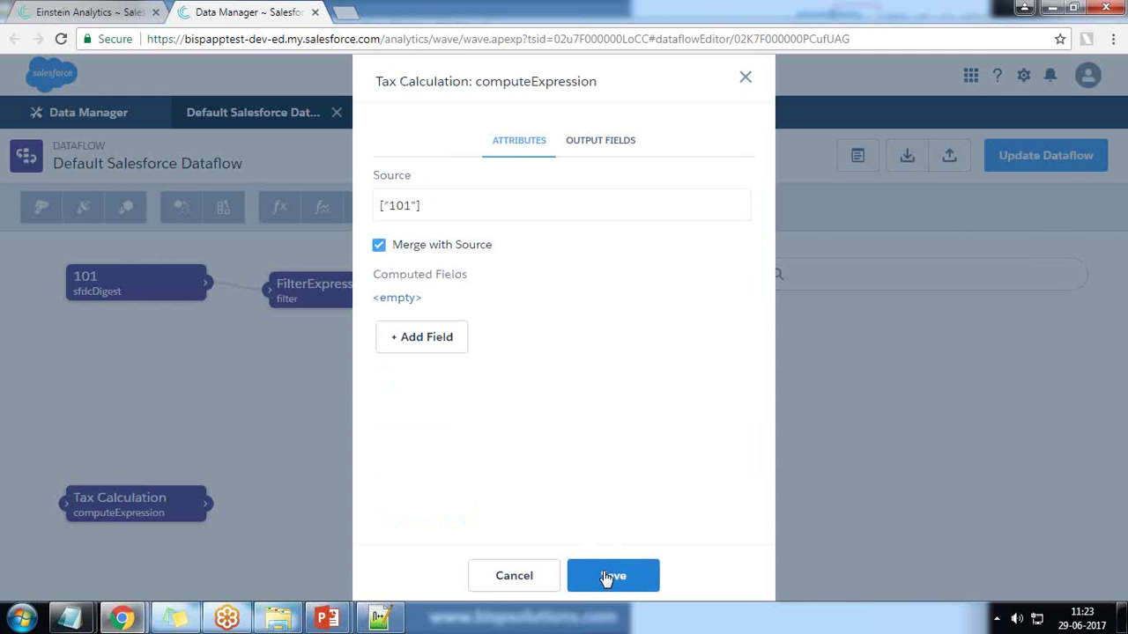
click(608, 577)
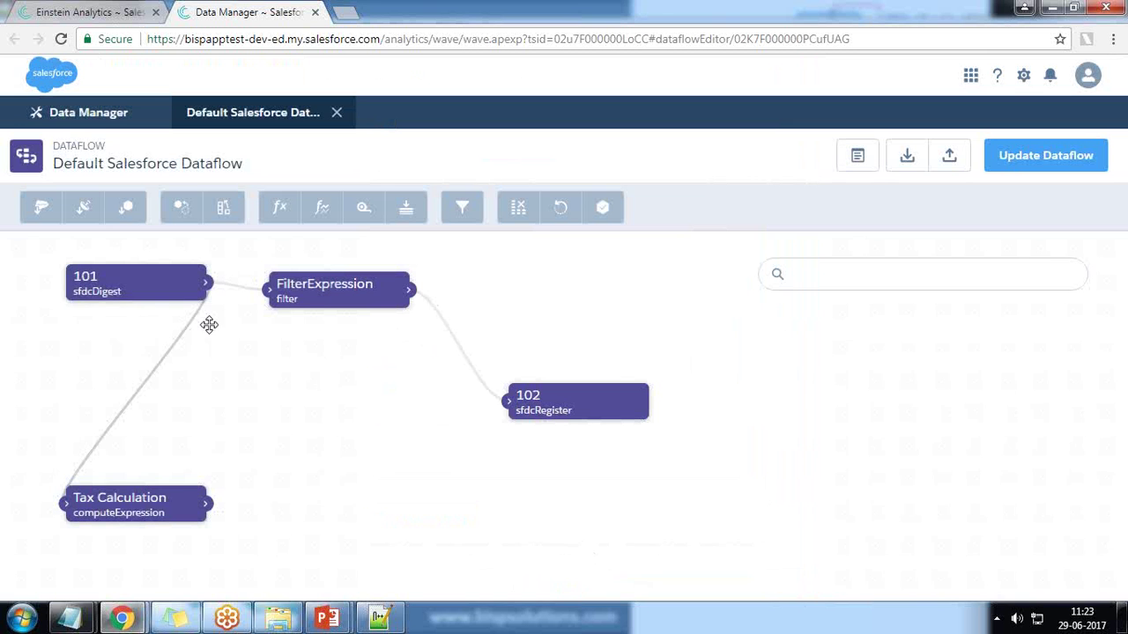
Rearrange the dataflow nodes so that Tax Calculation sits just below FilterExpression
drag(320, 294, 282, 358)
drag(181, 494, 266, 414)
drag(314, 328, 318, 308)
drag(226, 424, 225, 422)
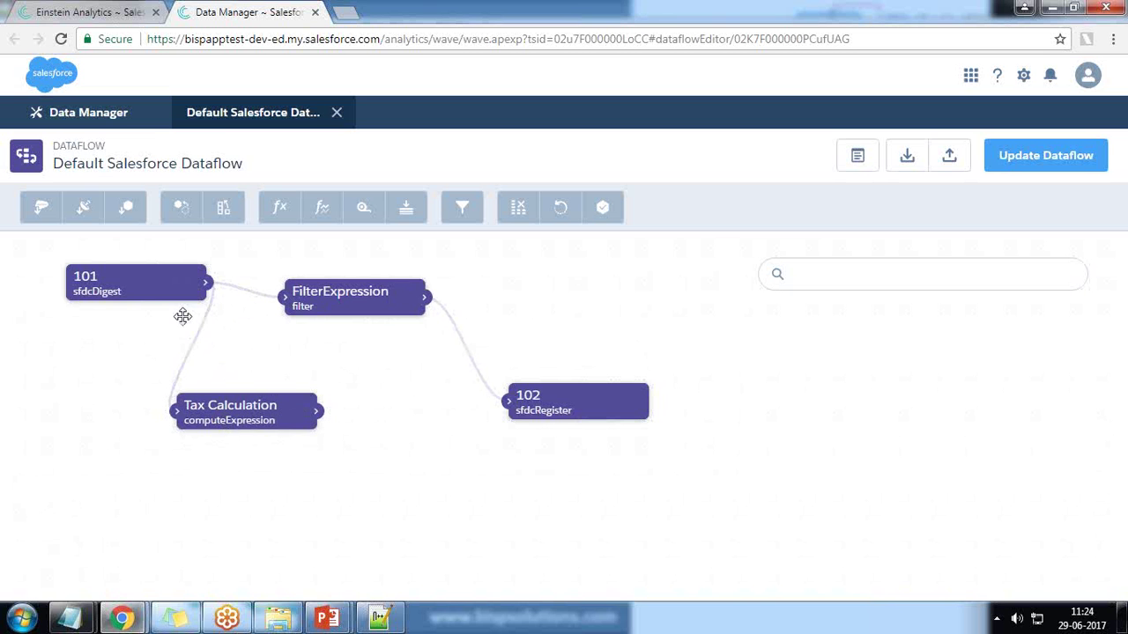
Examine the dataflow's JSON definition, especially the Tax Calculation node's source, merge and computed field parameters, and close it
click(857, 159)
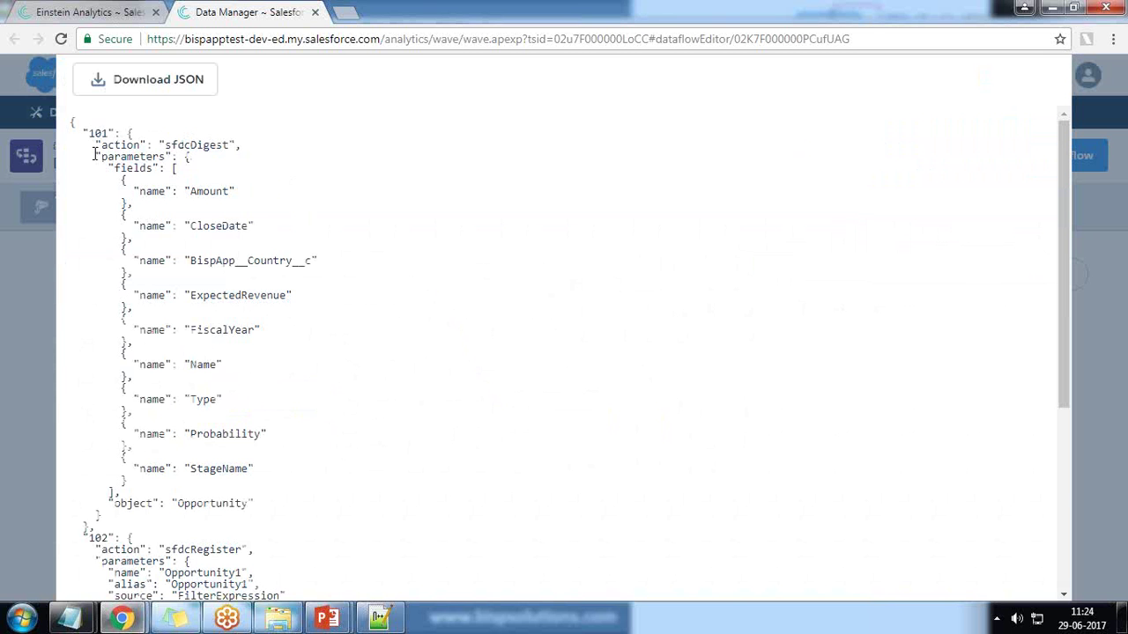
scroll(158, 271, down, 3)
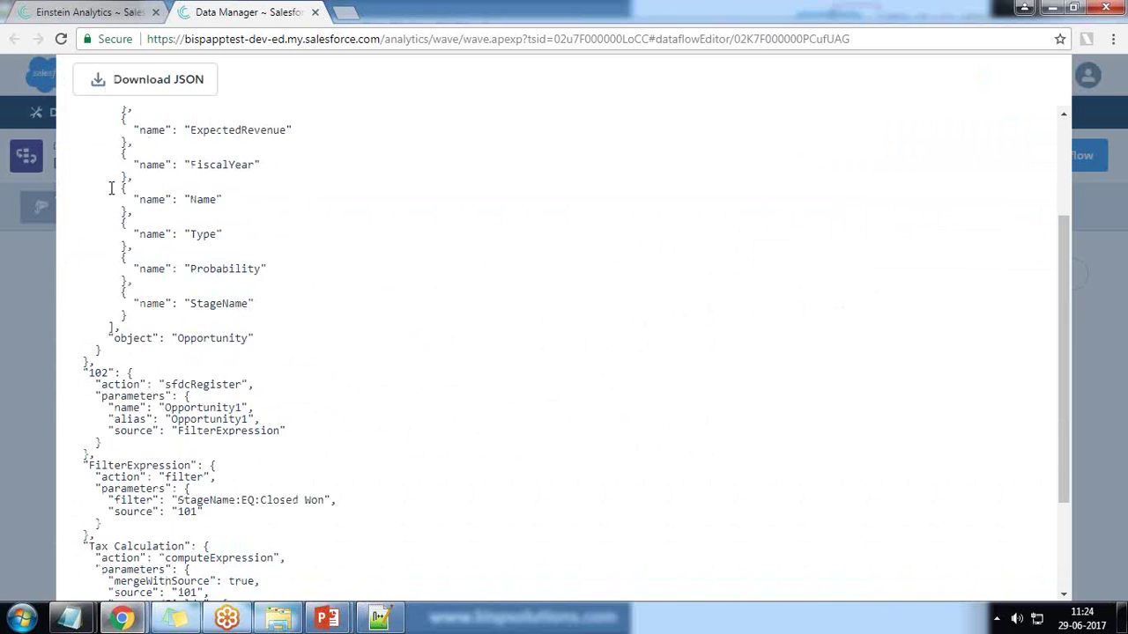
drag(88, 380, 166, 430)
scroll(210, 346, down, 1)
drag(91, 408, 250, 525)
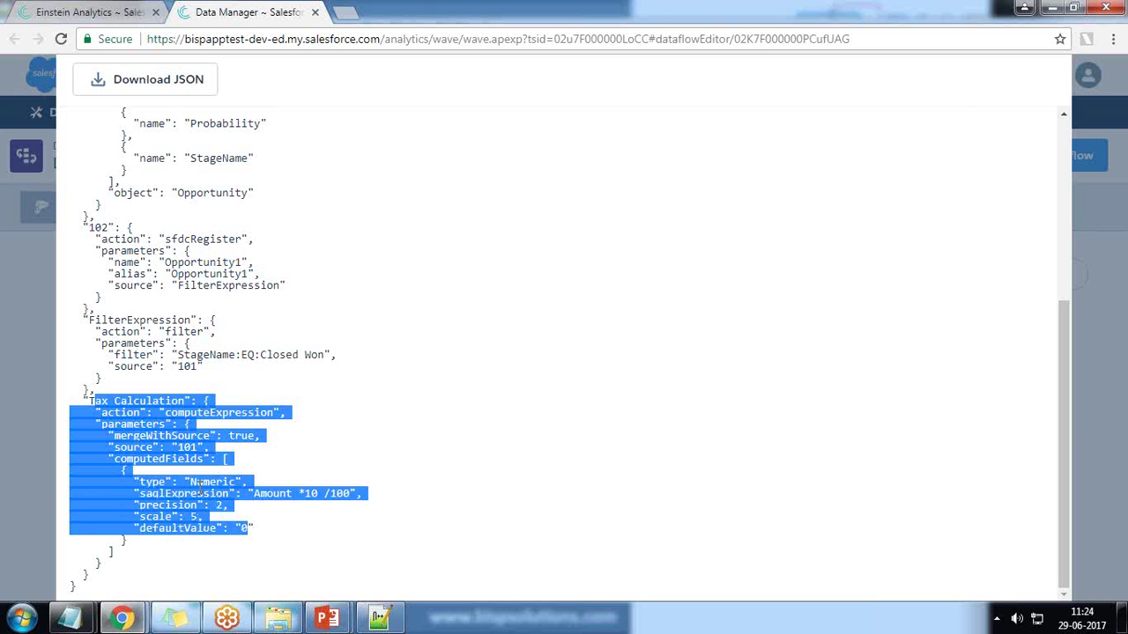
click(183, 541)
drag(139, 443, 258, 445)
click(183, 437)
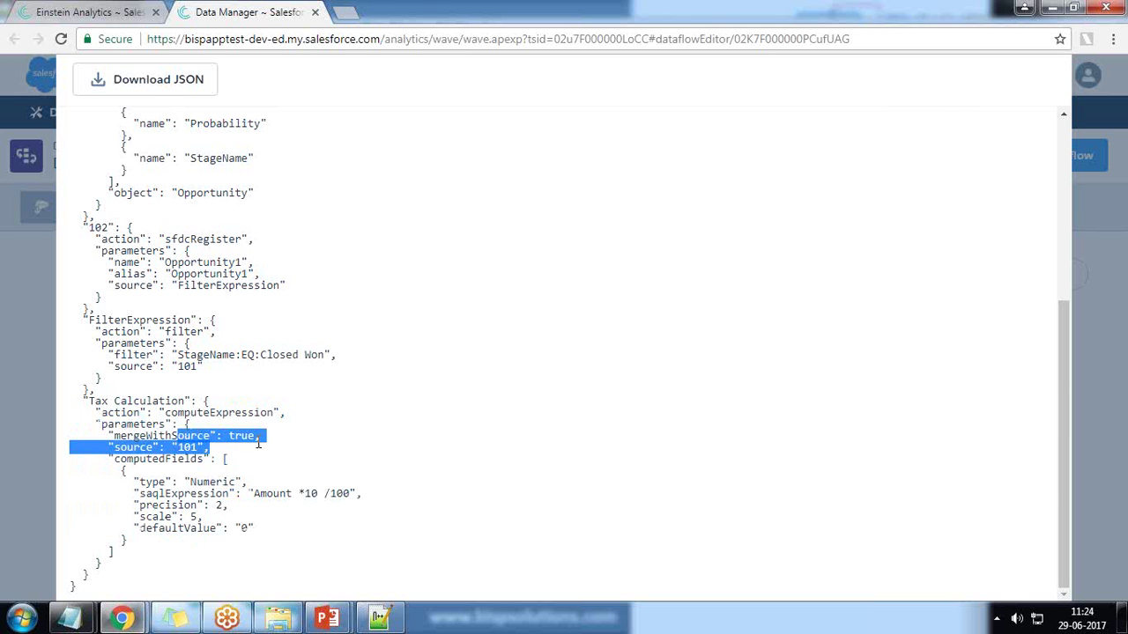
scroll(744, 256, up, 4)
key(F11)
click(1039, 18)
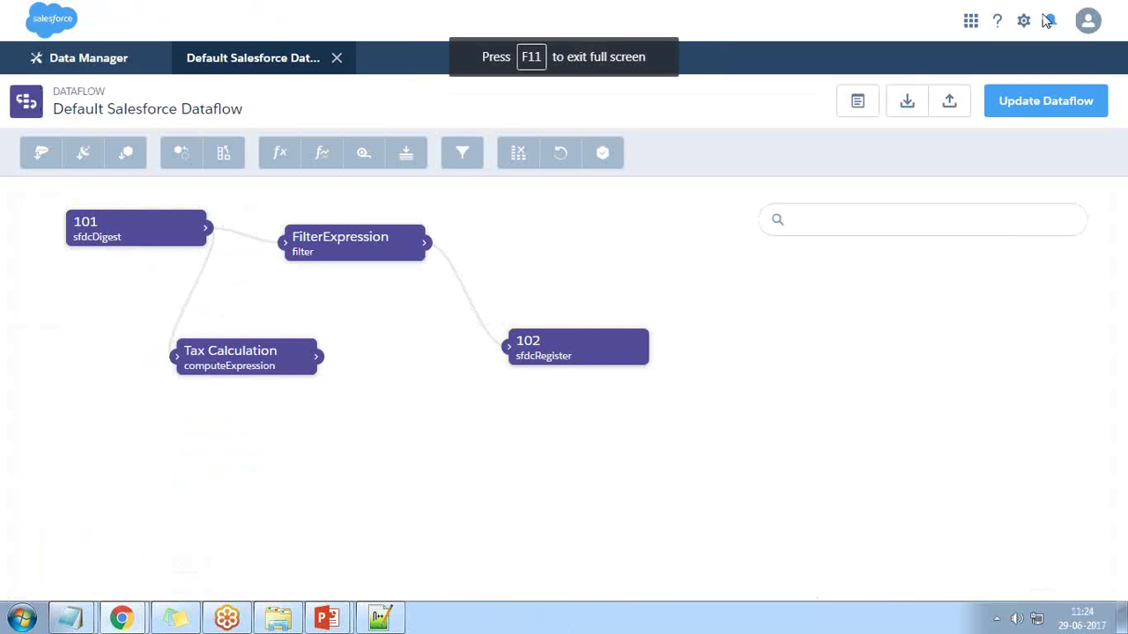
Change the Tax Calculation node's source to FilterExpression and save the node
mouse_move(299, 357)
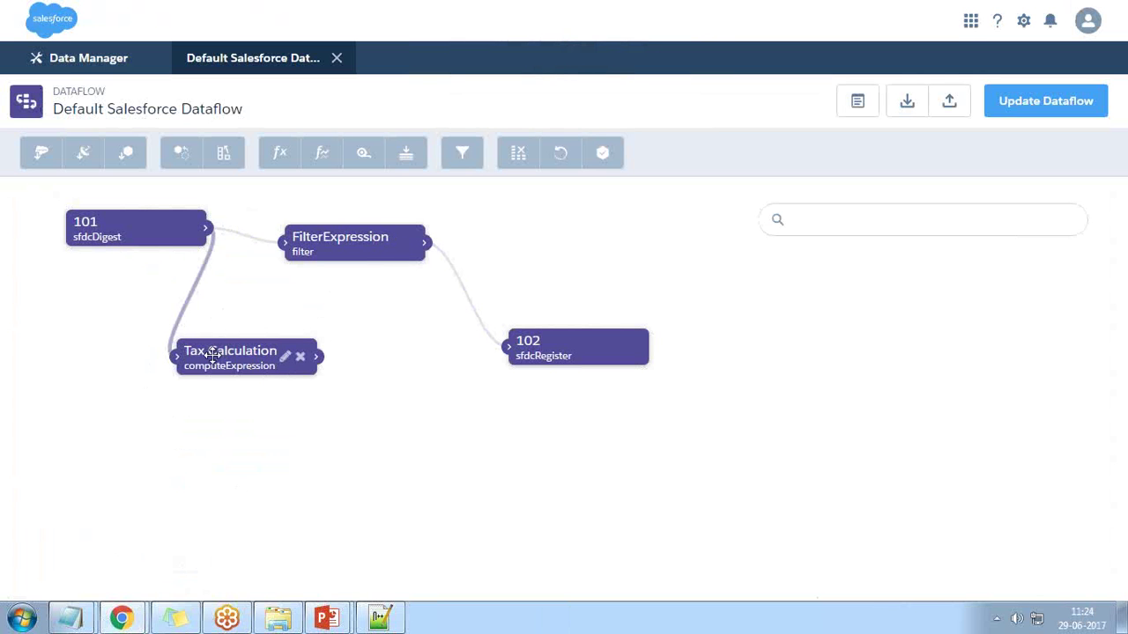
click(290, 359)
click(440, 198)
click(420, 255)
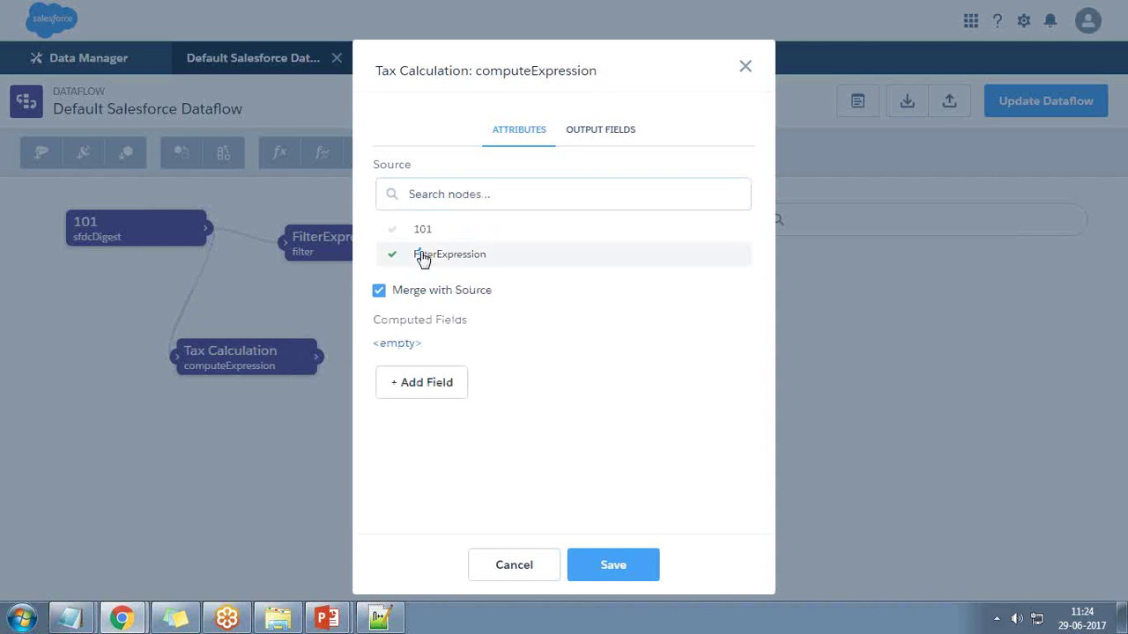
click(605, 574)
Lay out Tax Calculation beyond FilterExpression and shift node 102 further along the canvas
drag(251, 352, 602, 256)
drag(344, 235, 313, 266)
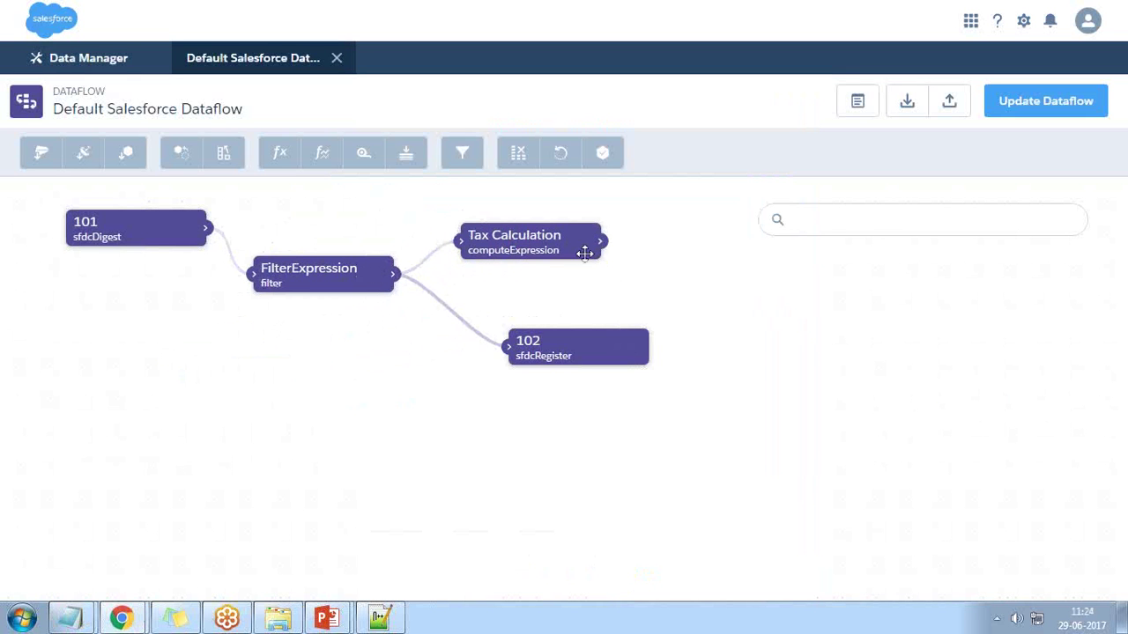
drag(533, 352, 587, 352)
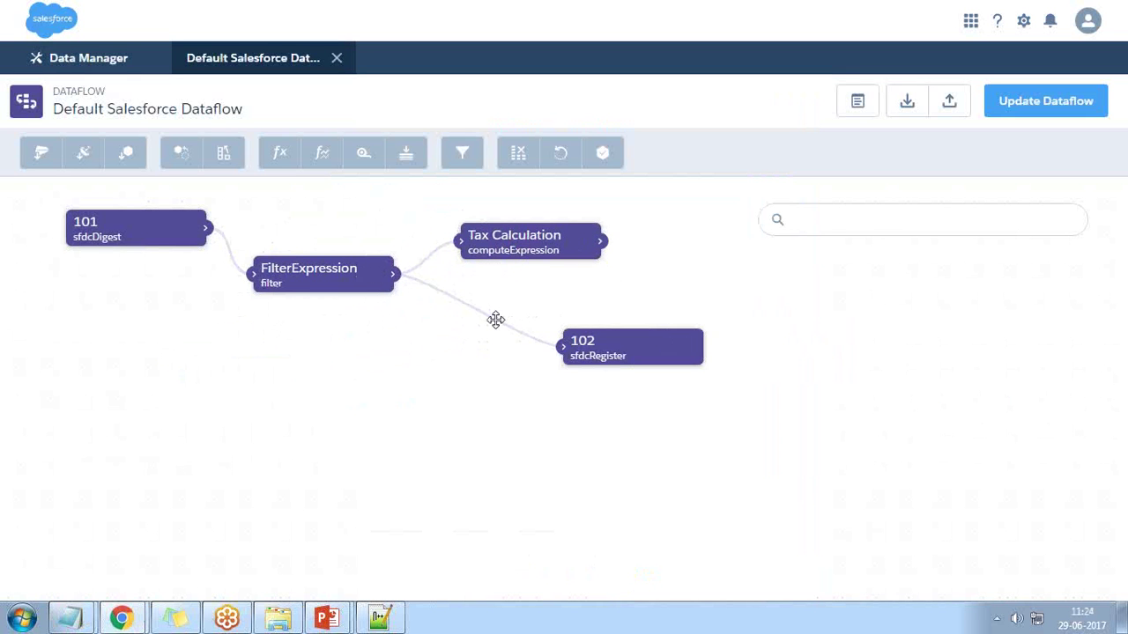
Remove the FilterExpression node and chain the dataflow from 101 through Tax Calculation to 102
mouse_move(603, 243)
mouse_down()
mouse_move(552, 342)
mouse_move(664, 396)
mouse_up()
drag(376, 274, 320, 362)
click(320, 362)
drag(529, 238, 424, 276)
key(ctrl+z)
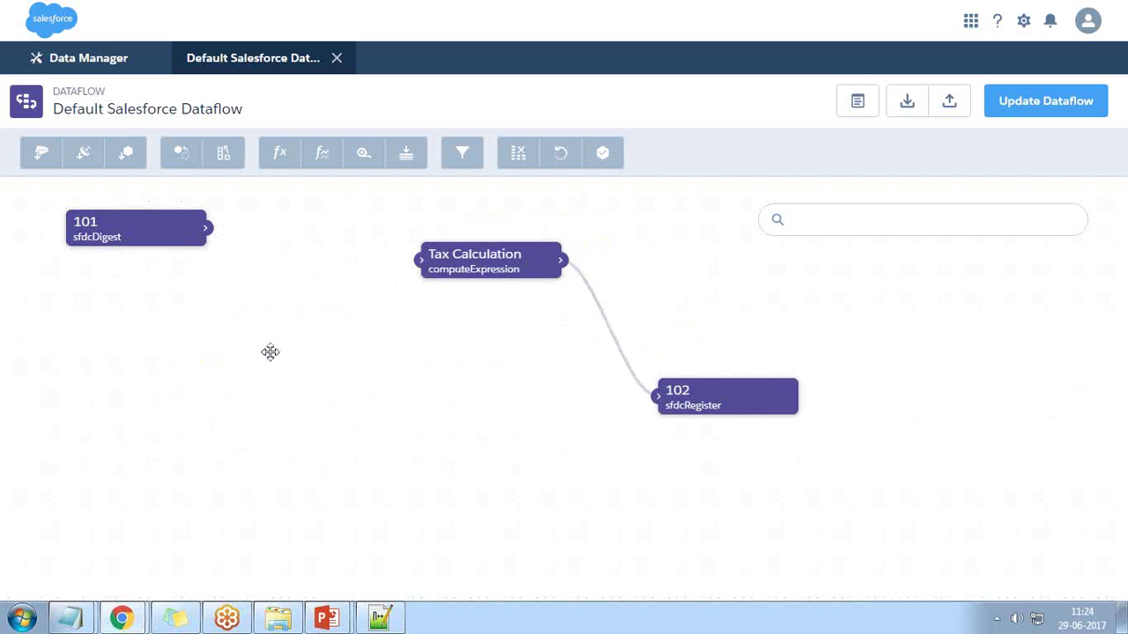
drag(118, 225, 109, 216)
drag(506, 255, 369, 264)
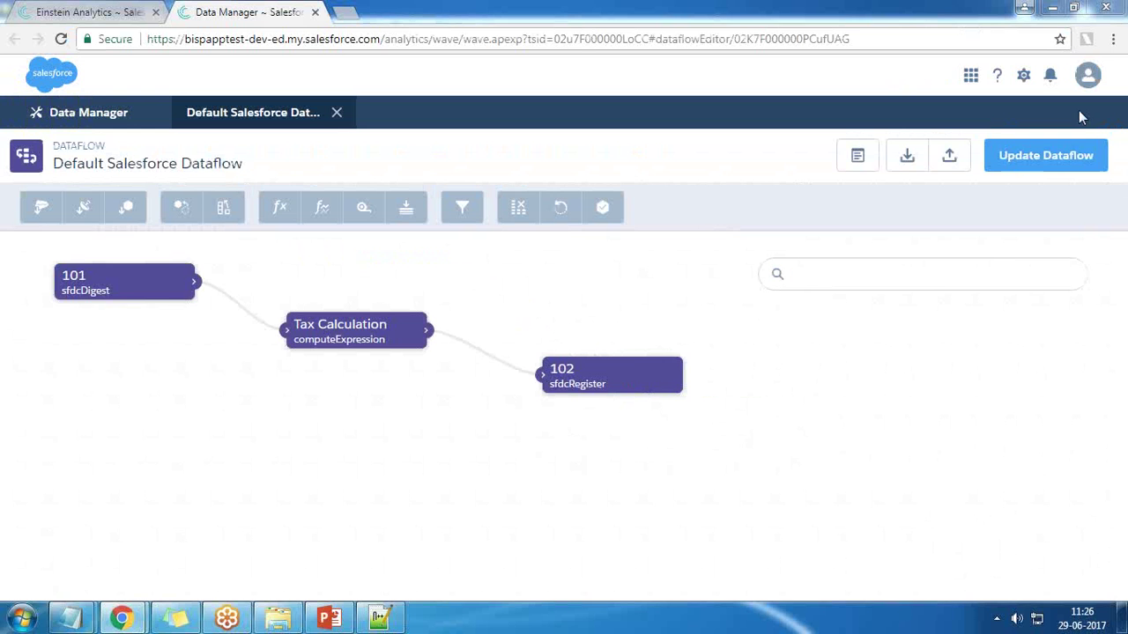
drag(353, 328, 350, 282)
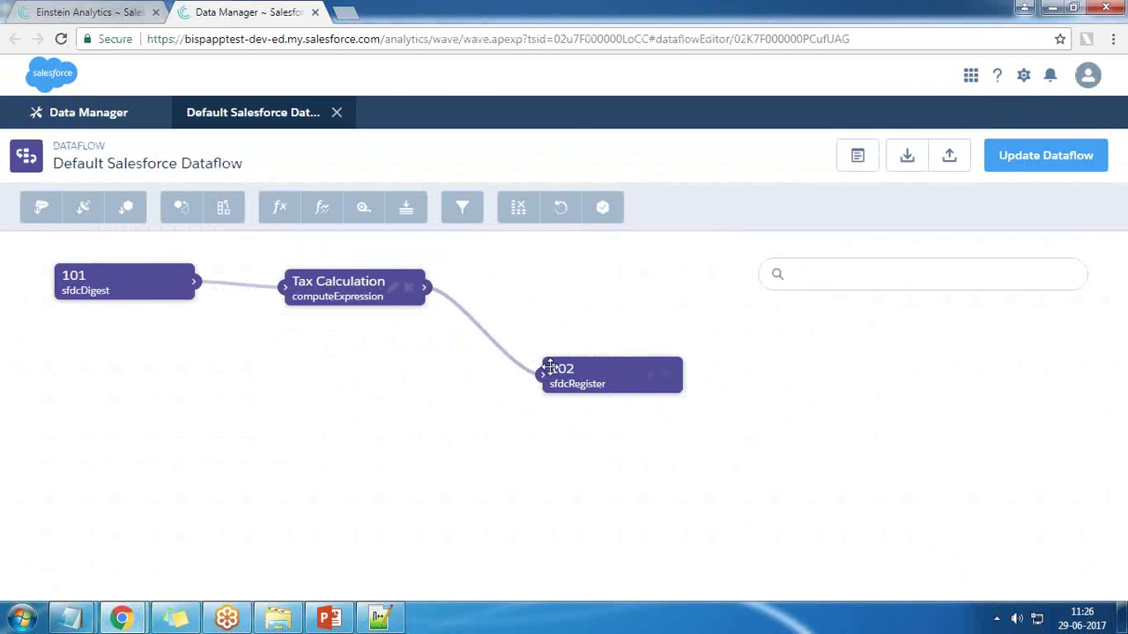
Open the 102 register node for editing and set its alias to ComputedOpportunity
click(651, 372)
drag(462, 277, 308, 283)
text(ComputerOppp)
key(BackSpace)
text(ortunity)
key(Tab)
key(shift+Tab)
key(Right)
key(Left)
key(Left)
key(Left)
key(Left)
key(Left)
key(Left)
key(Left)
key(Left)
key(Left)
key(Left)
key(Left)
key(BackSpace)
text(d)
Set the register node's name to ComputedOpportunity, copying it from the alias
key(Tab)
text(Computeed)
key(BackSpace)
key(BackSpace)
key(BackSpace)
key(BackSpace)
key(BackSpace)
key(BackSpace)
key(BackSpace)
key(BackSpace)
key(BackSpace)
drag(509, 279, 299, 278)
key(ctrl+c)
click(410, 344)
key(ctrl+v)
Check that the register node's output fields include Tax and save the node
click(596, 143)
scroll(444, 420, down, 3)
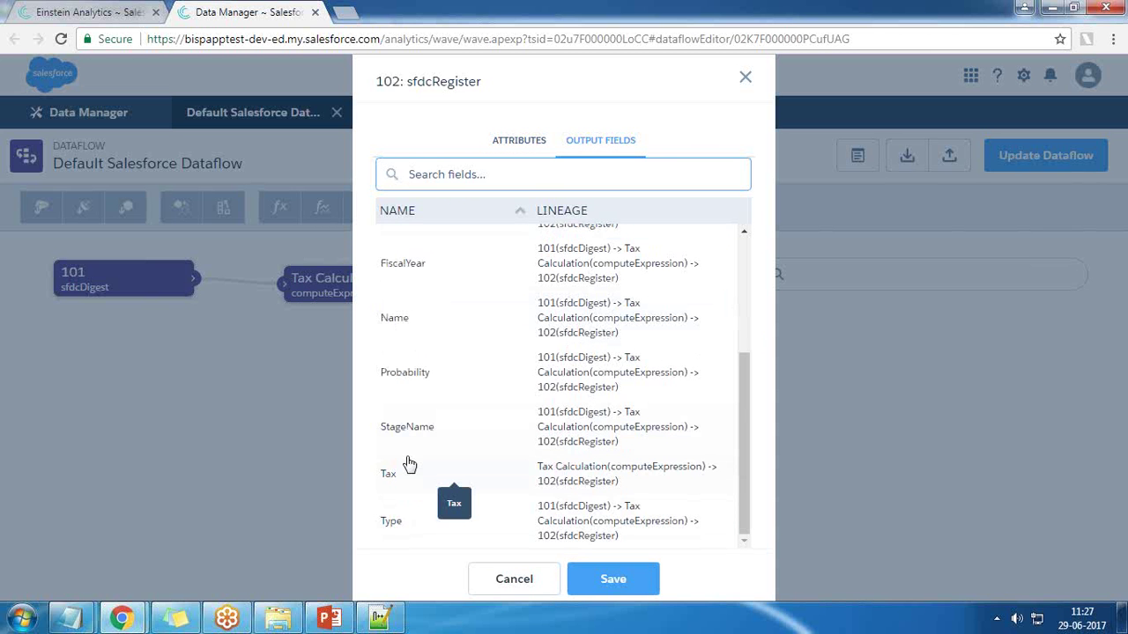
click(599, 584)
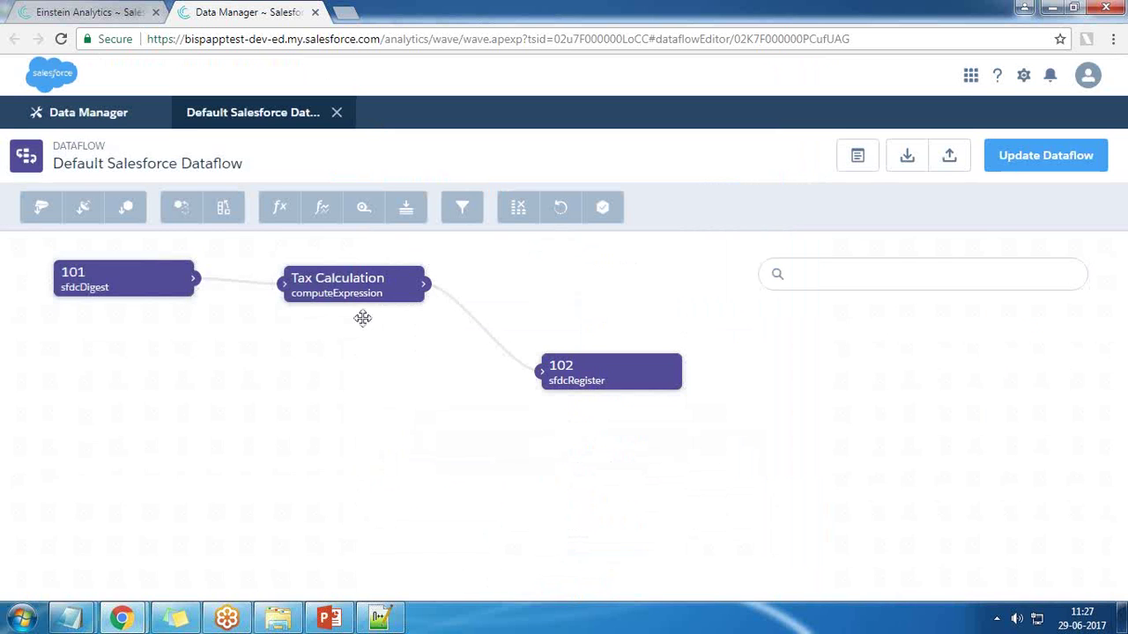
Try to update the dataflow, overwriting the saved version, and read the validation message before dismissing it
click(1033, 157)
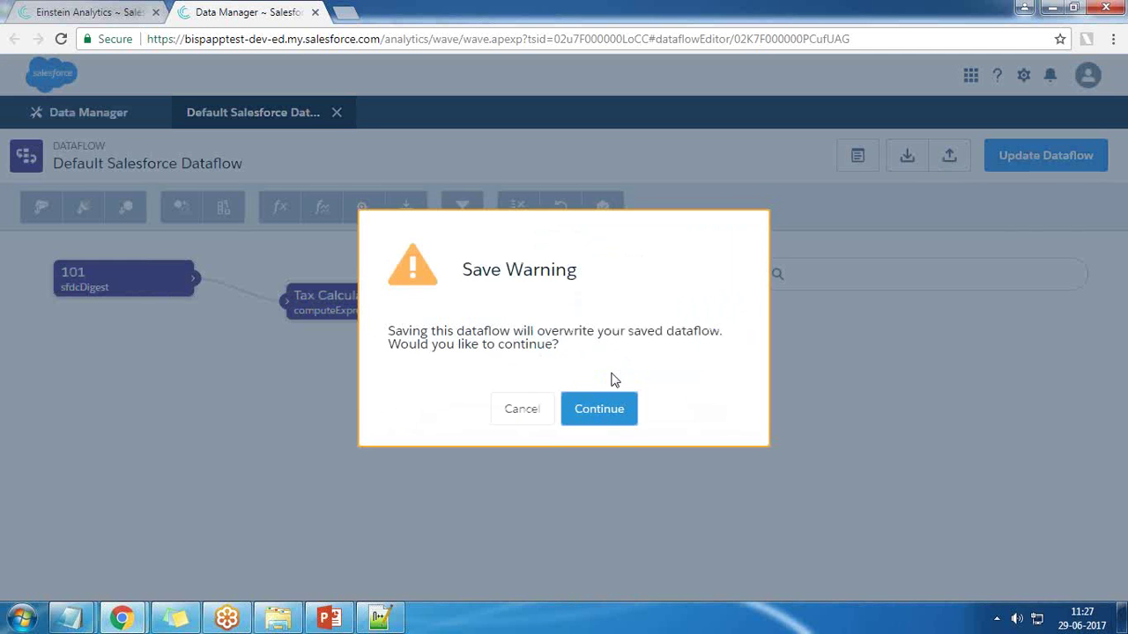
click(617, 412)
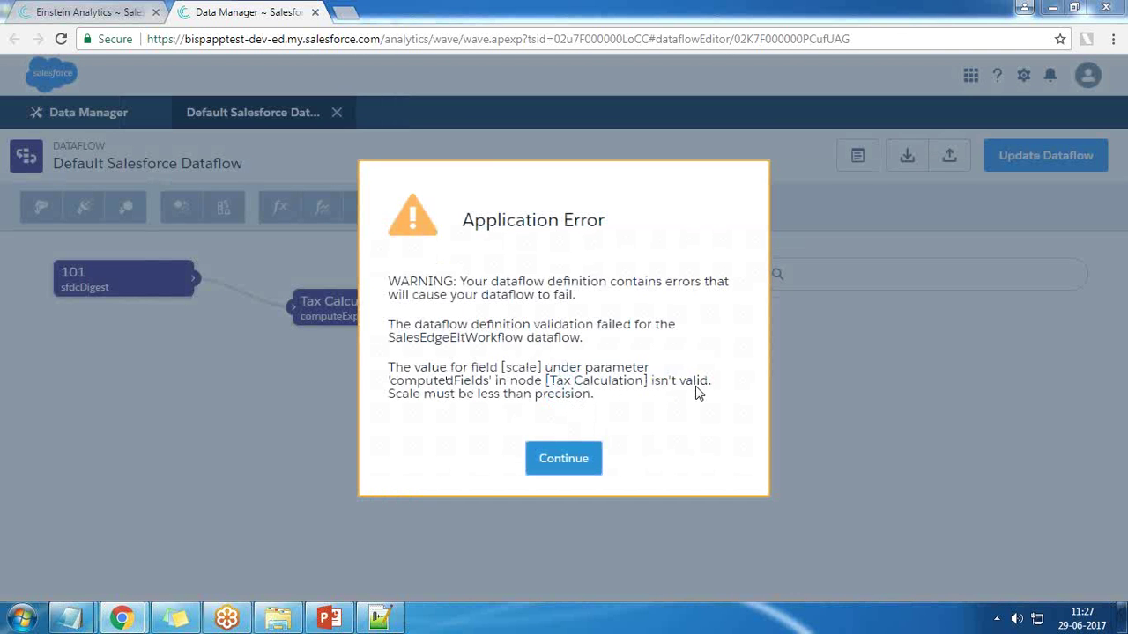
drag(397, 394, 573, 401)
click(569, 463)
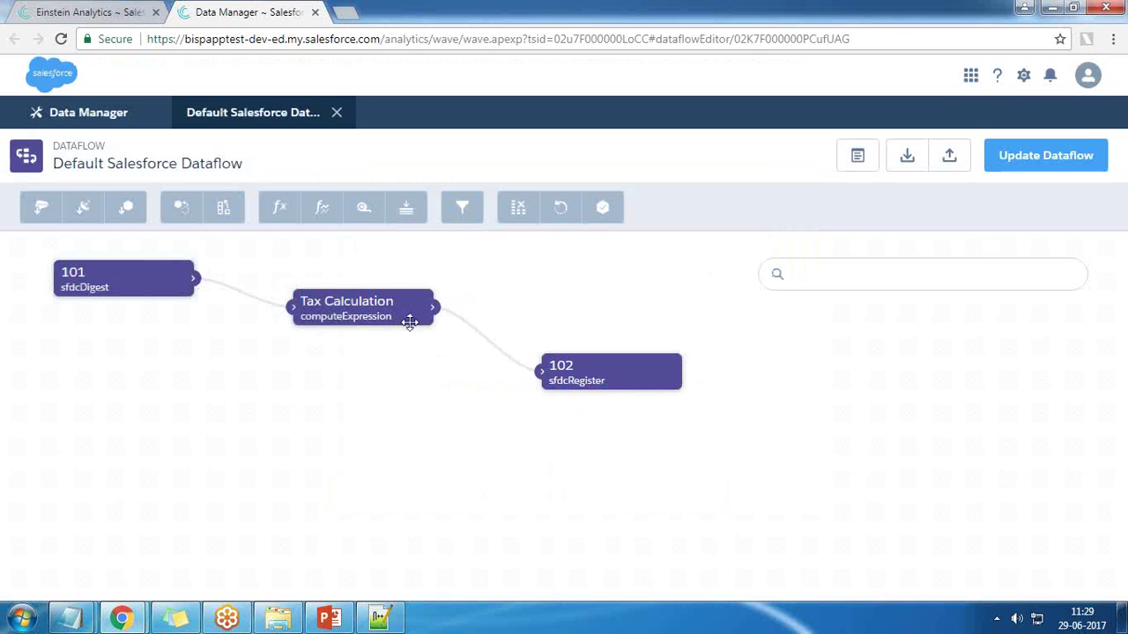
Set the Tax field's scale to 1 in the Tax Calculation node, then save the field and the node
click(402, 308)
click(377, 308)
scroll(447, 436, down, 3)
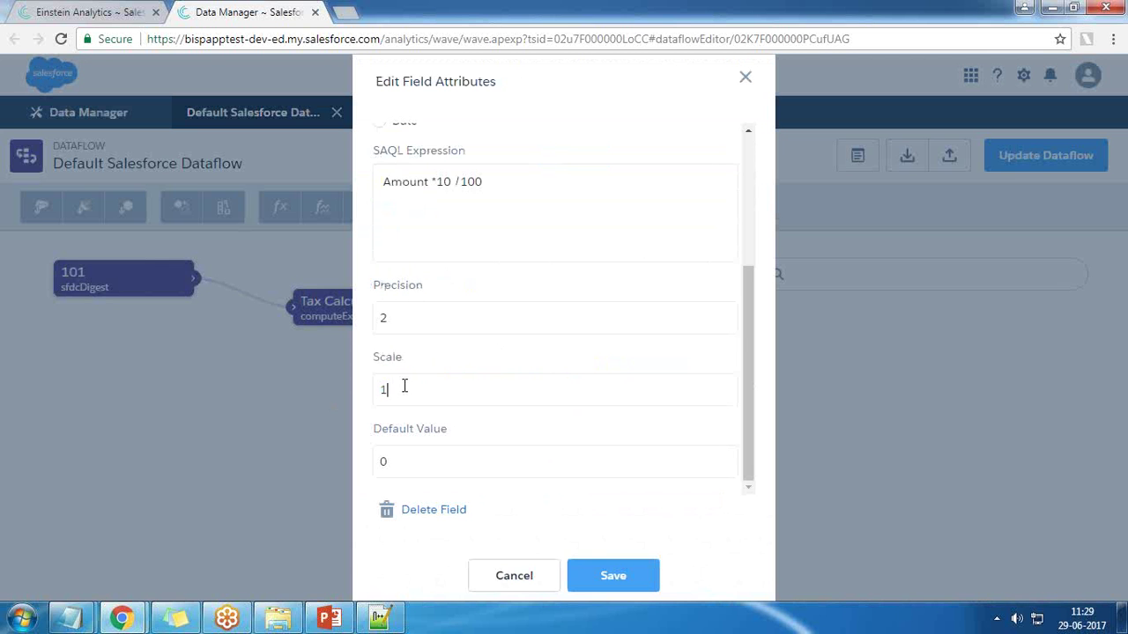
click(612, 578)
click(618, 578)
Update the dataflow, overwriting the saved version, and start Default Salesforce Dataflow from the data task monitor
click(1053, 160)
click(597, 408)
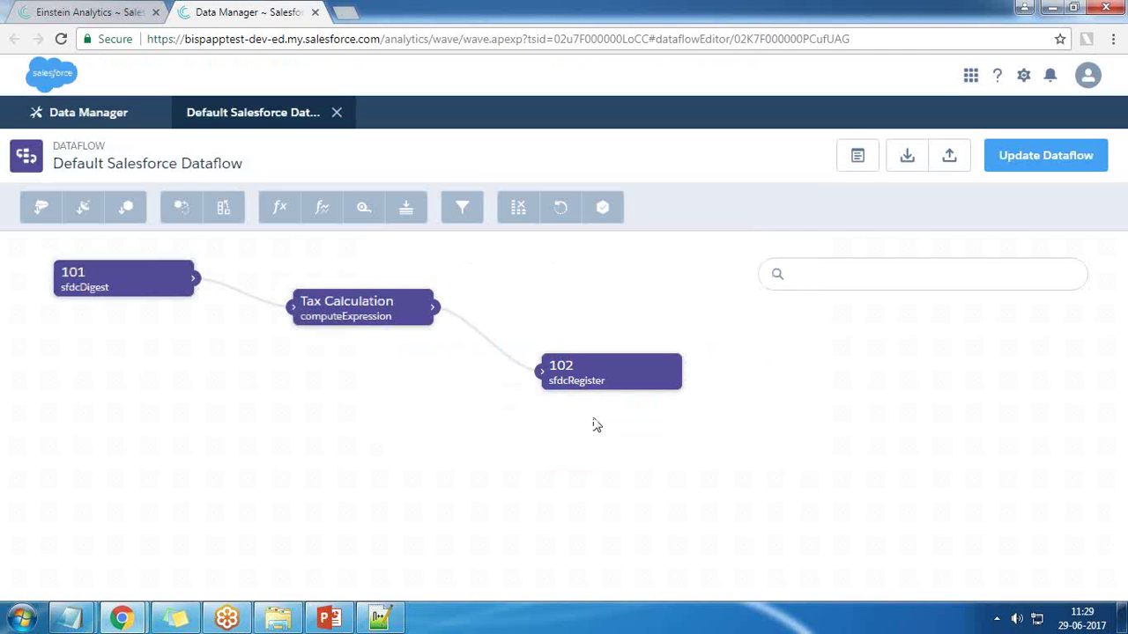
click(41, 115)
click(1093, 285)
click(1039, 394)
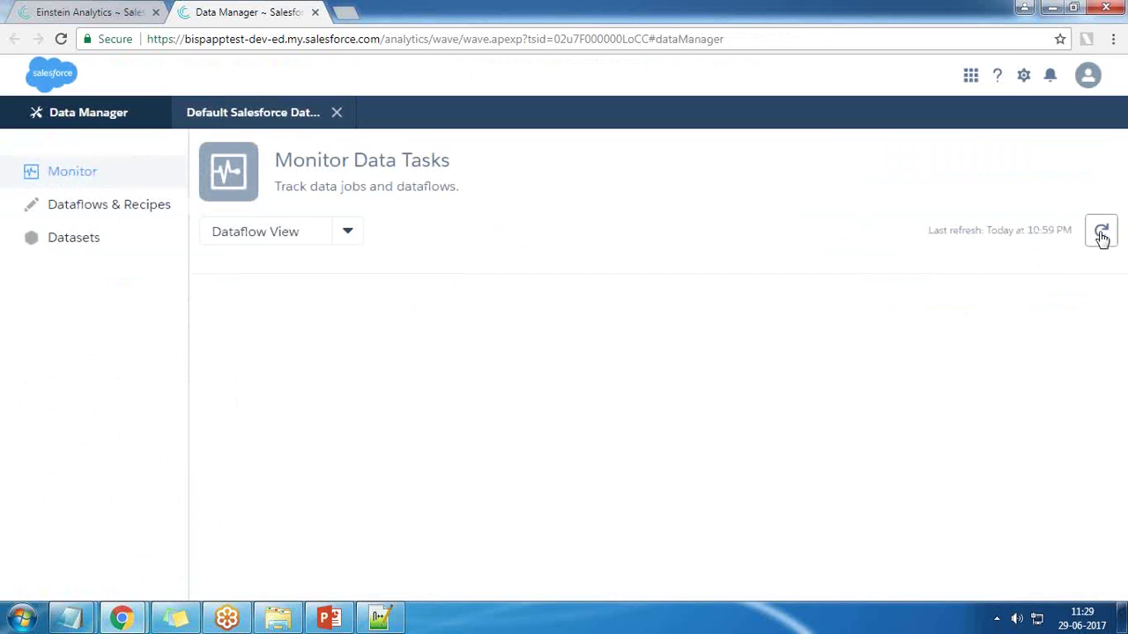
click(1101, 234)
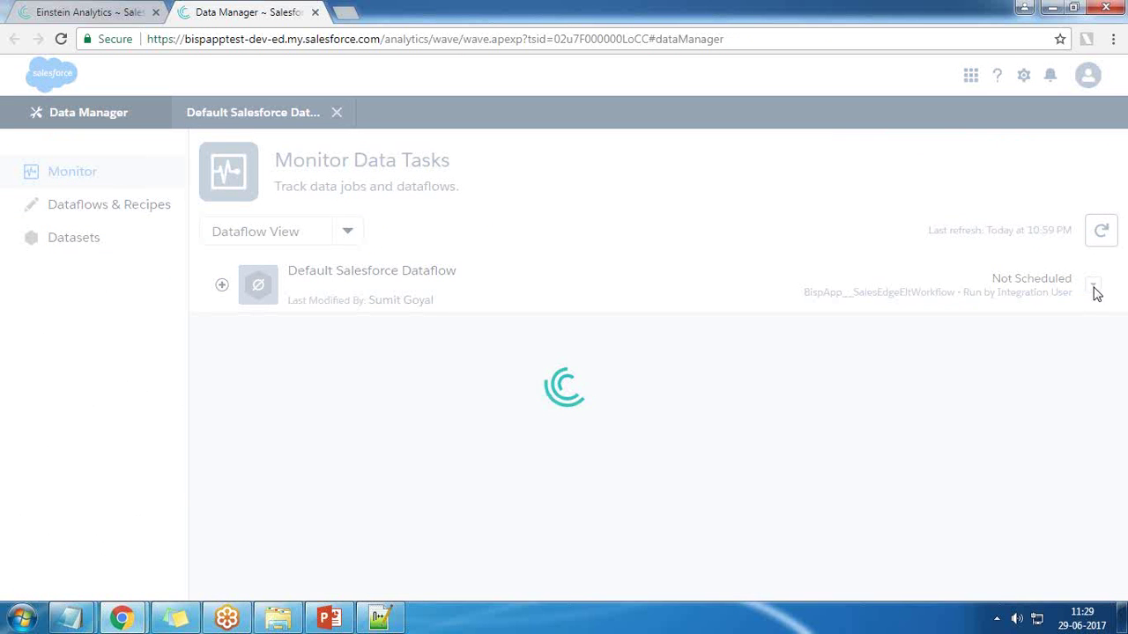
click(222, 288)
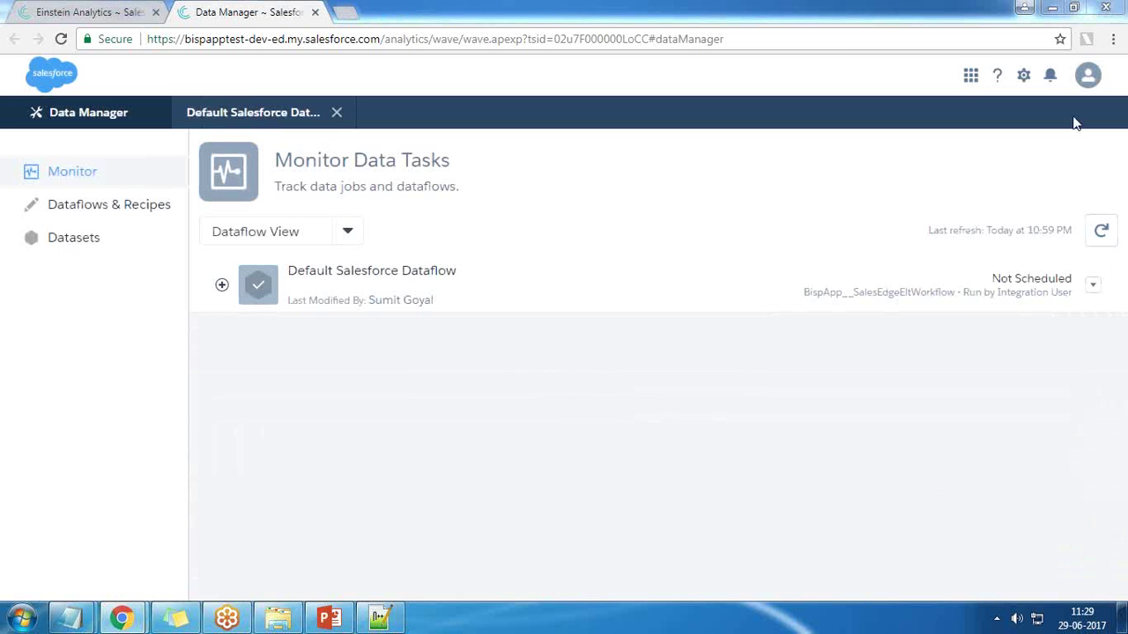
Start Default Salesforce Dataflow again and check the status of its latest run in Jobs View
click(1092, 285)
click(1037, 401)
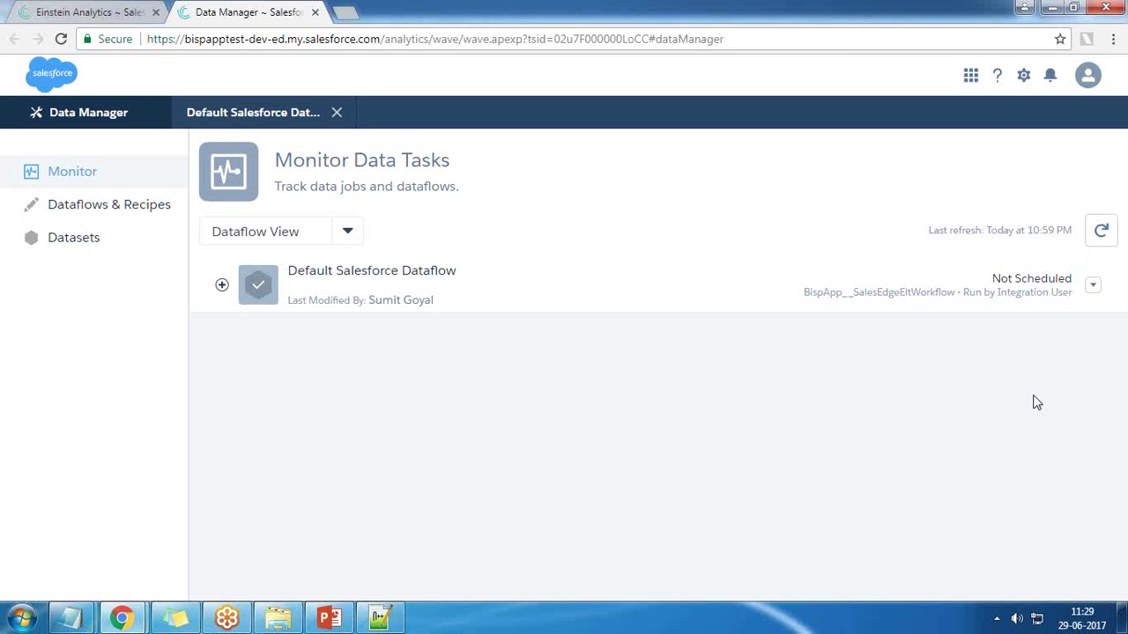
click(264, 231)
click(266, 262)
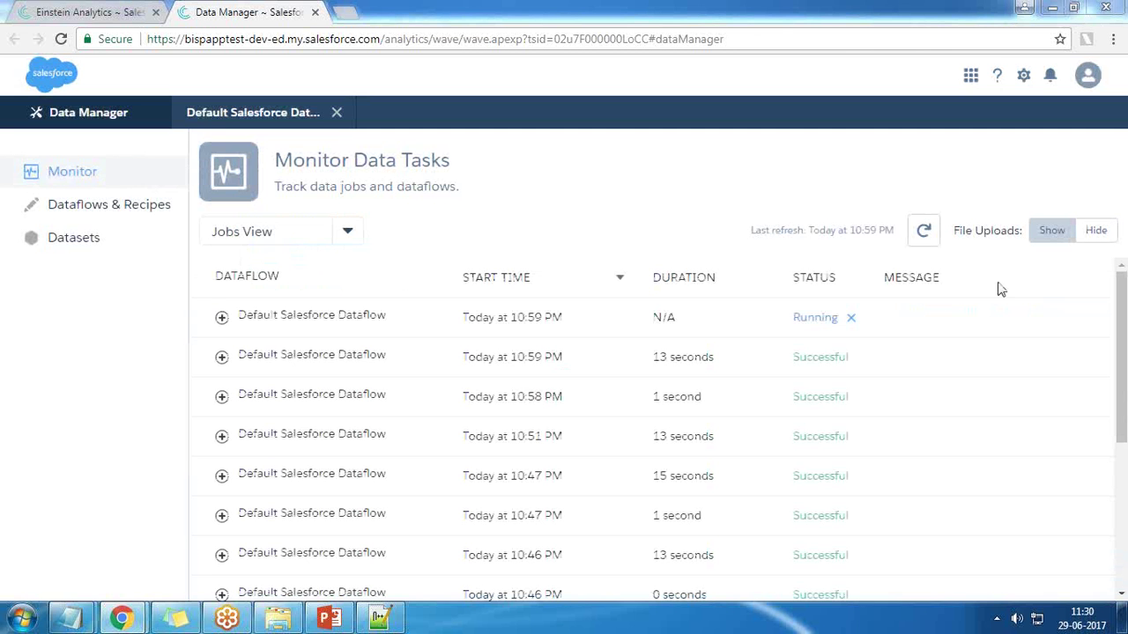
drag(847, 319, 806, 319)
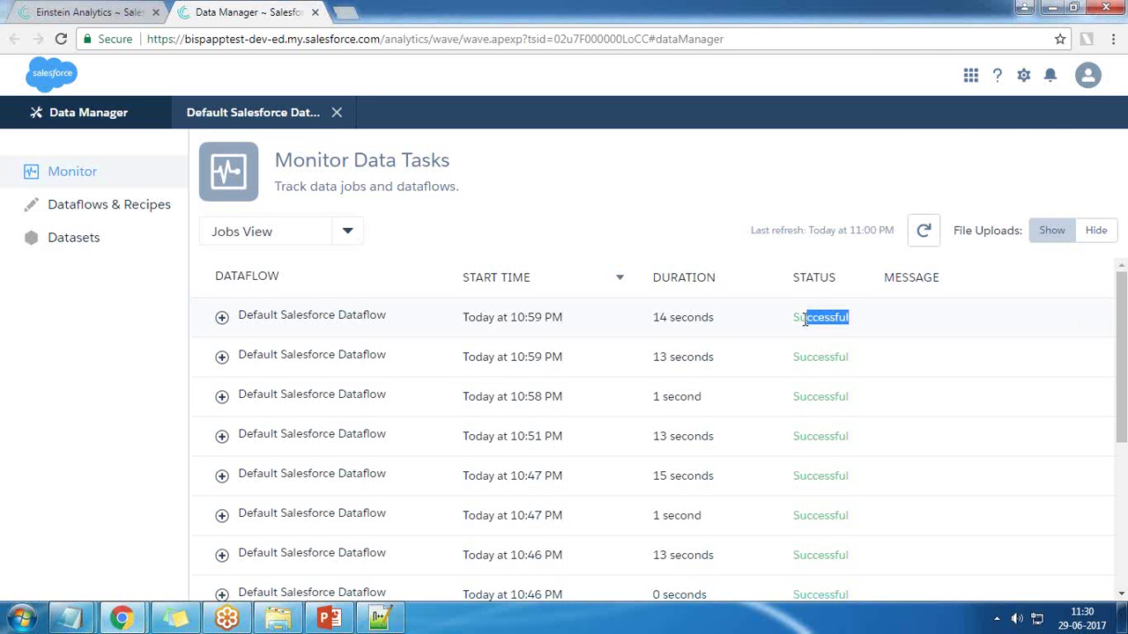
Switch to Einstein Analytics, close the old lens and Browse tabs, and open the ComputedOpportunity dataset from the full dataset list
click(64, 7)
click(516, 112)
click(337, 113)
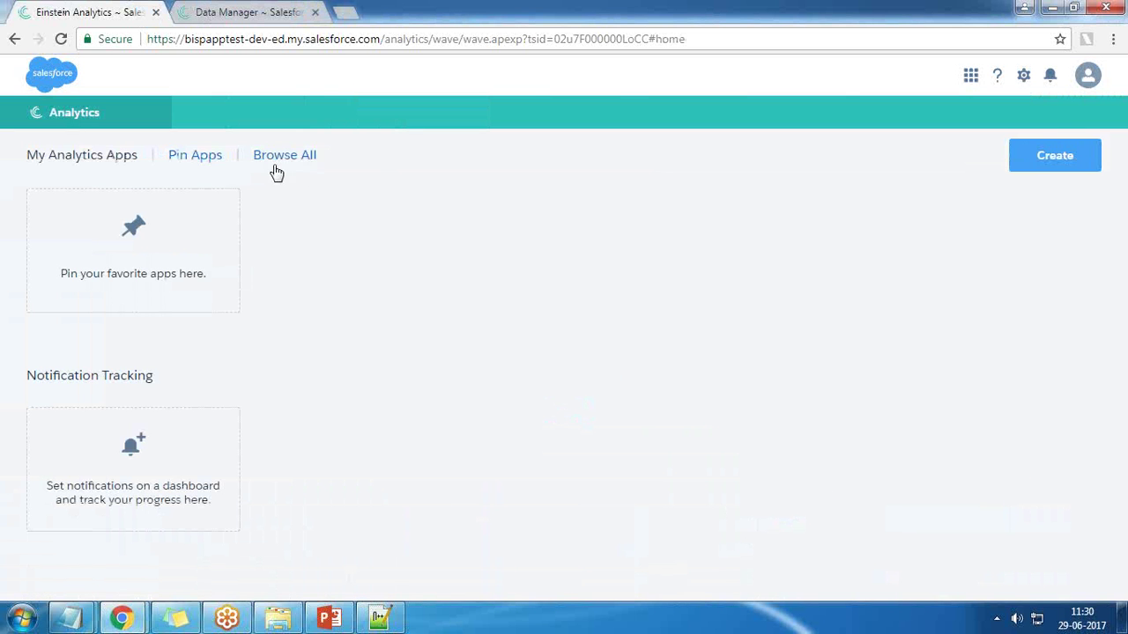
click(275, 161)
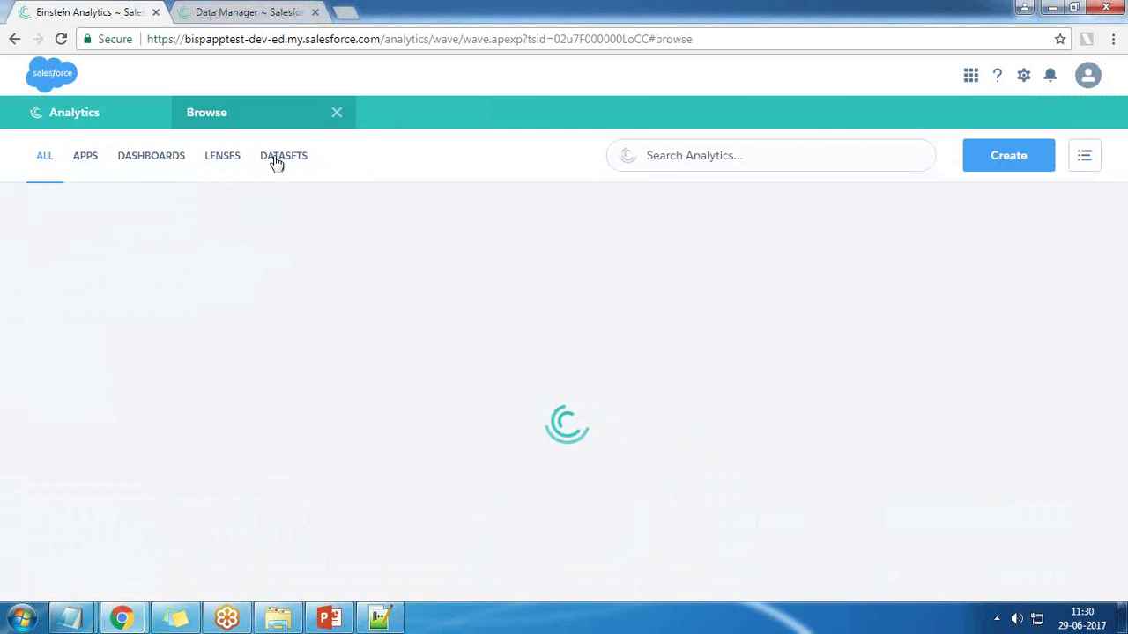
click(276, 158)
scroll(848, 493, down, 1)
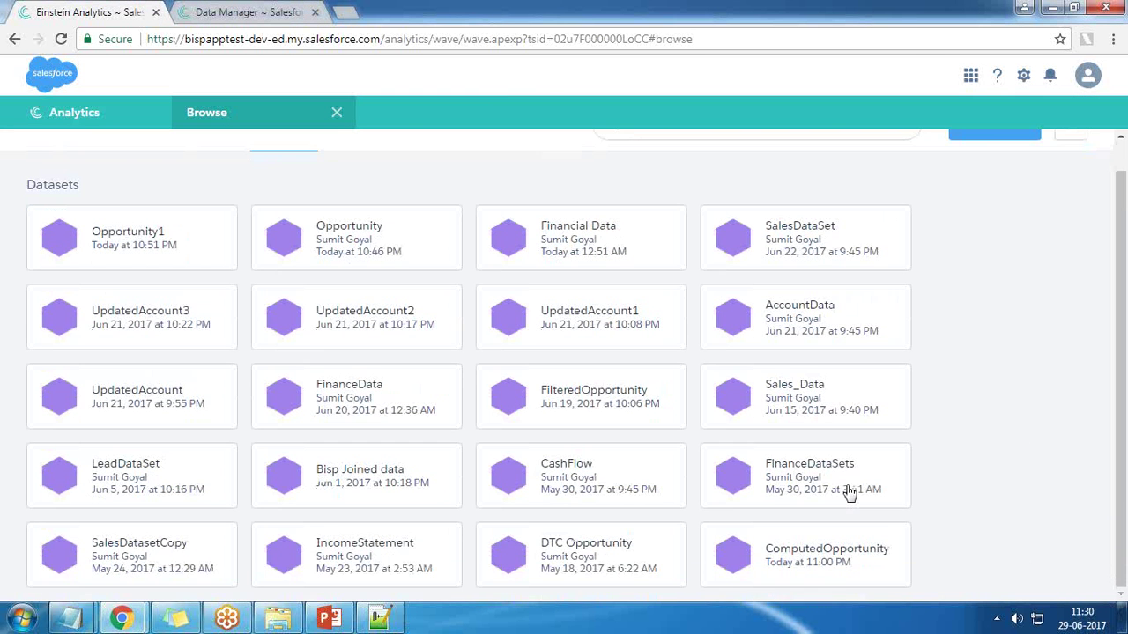
click(835, 562)
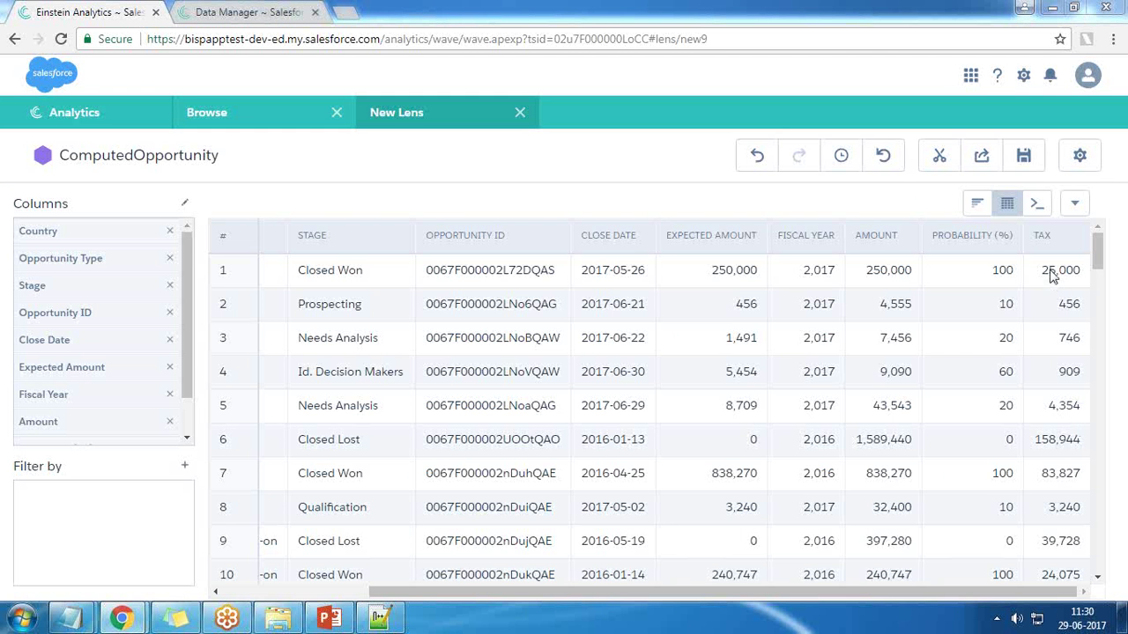
Sort the ComputedOpportunity table by Tax in descending order and compare the Tax and Amount columns
click(1051, 243)
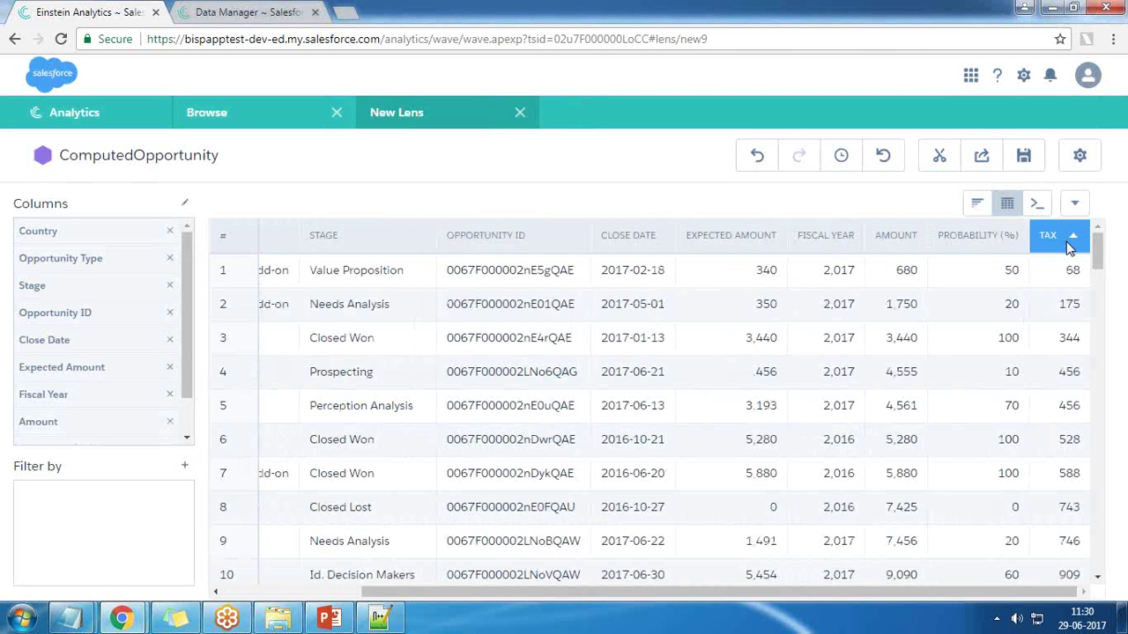
click(1068, 247)
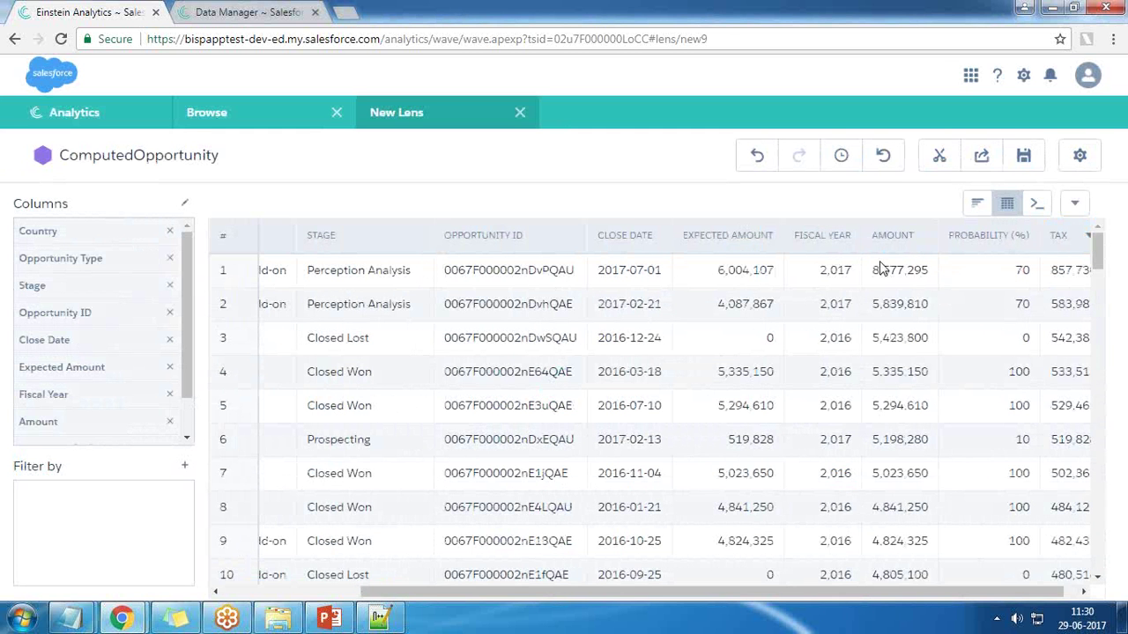
drag(433, 594, 445, 594)
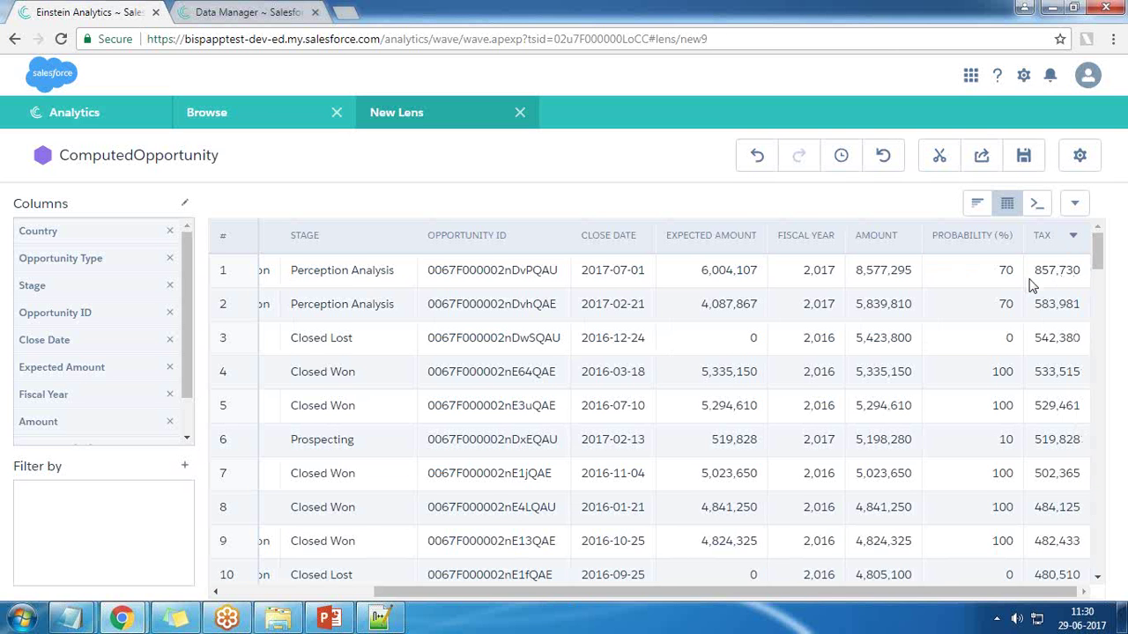
Return to the Default Salesforce Dataflow canvas and rearrange the nodes, placing Tax Calculation between 101 and 102, with both lower than 101
key(ctrl+Tab)
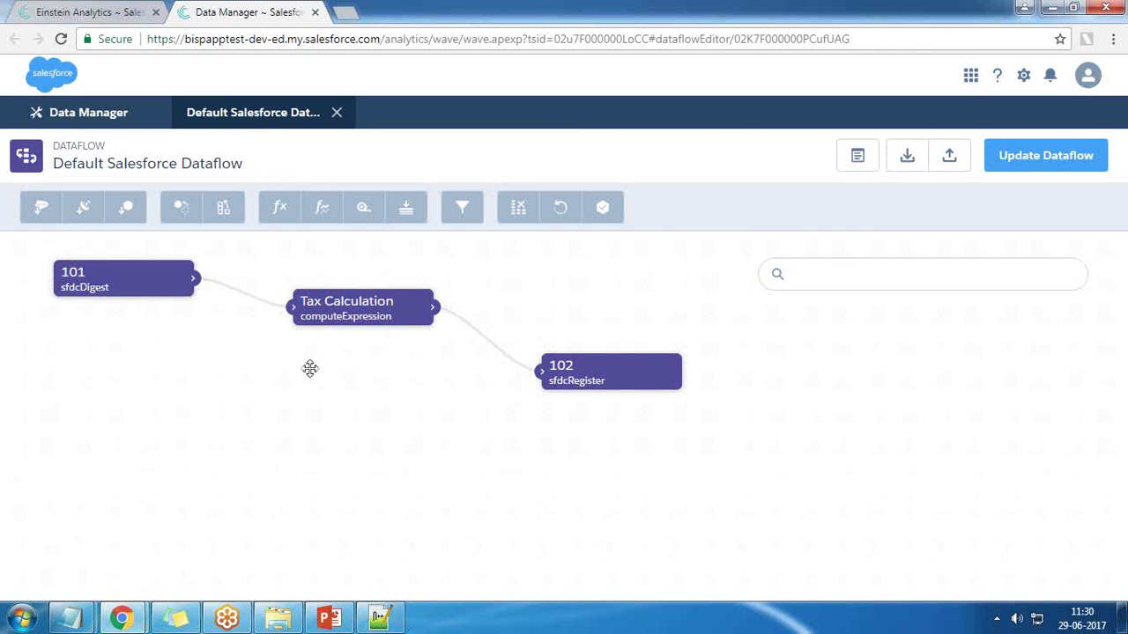
drag(388, 304, 398, 332)
drag(602, 381, 609, 388)
drag(327, 327, 363, 293)
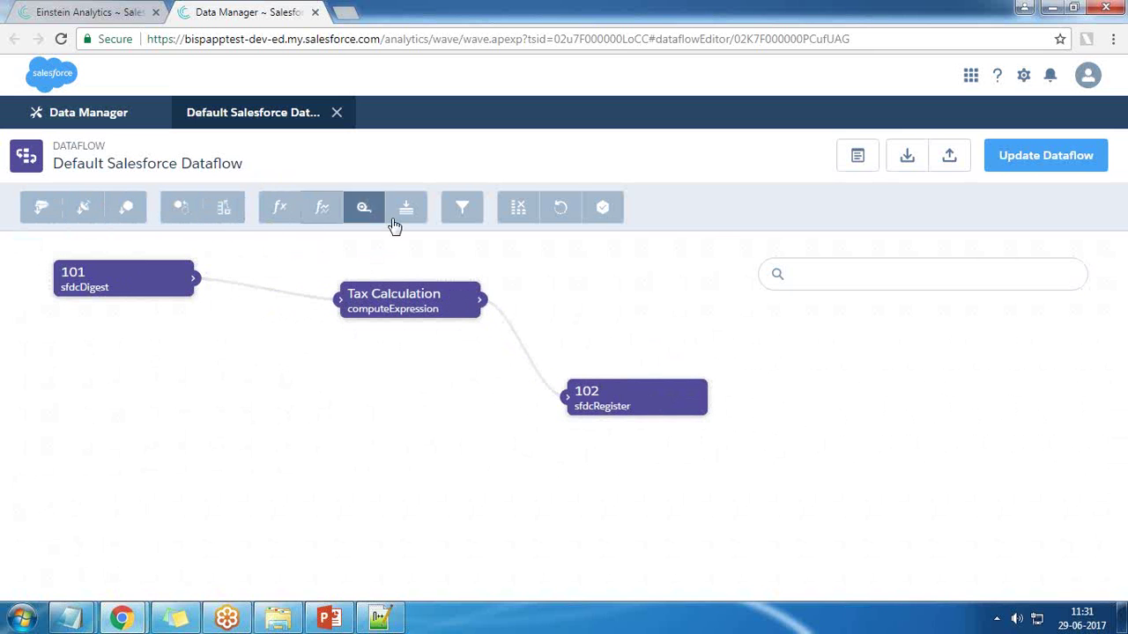
drag(414, 300, 369, 343)
drag(624, 405, 617, 336)
drag(392, 344, 391, 385)
drag(634, 329, 599, 329)
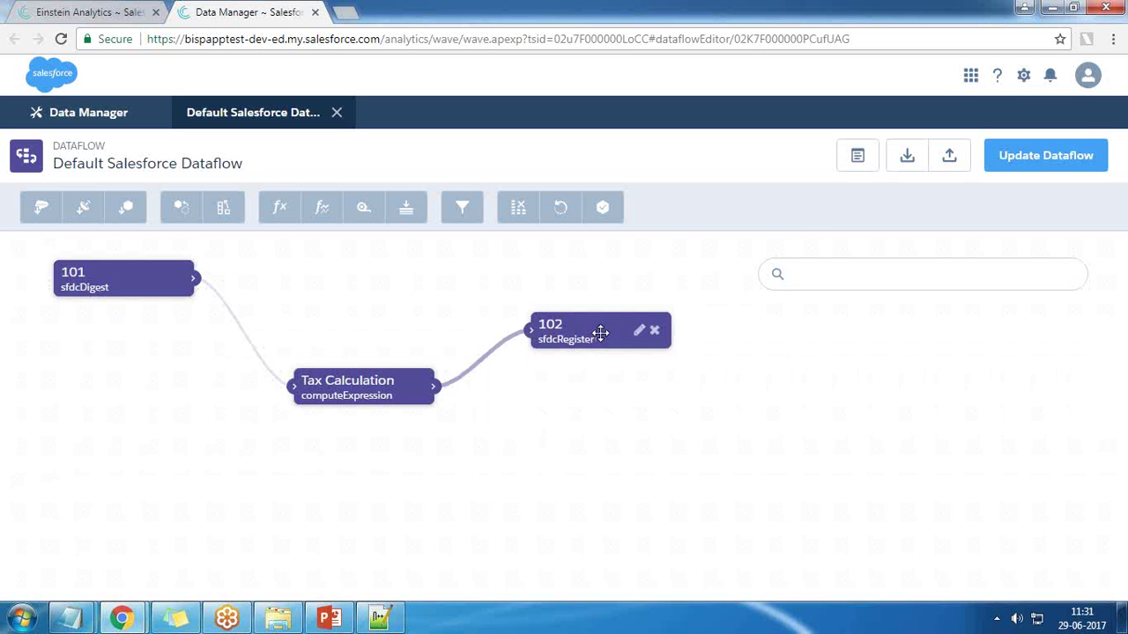
drag(385, 379, 350, 406)
drag(591, 338, 595, 322)
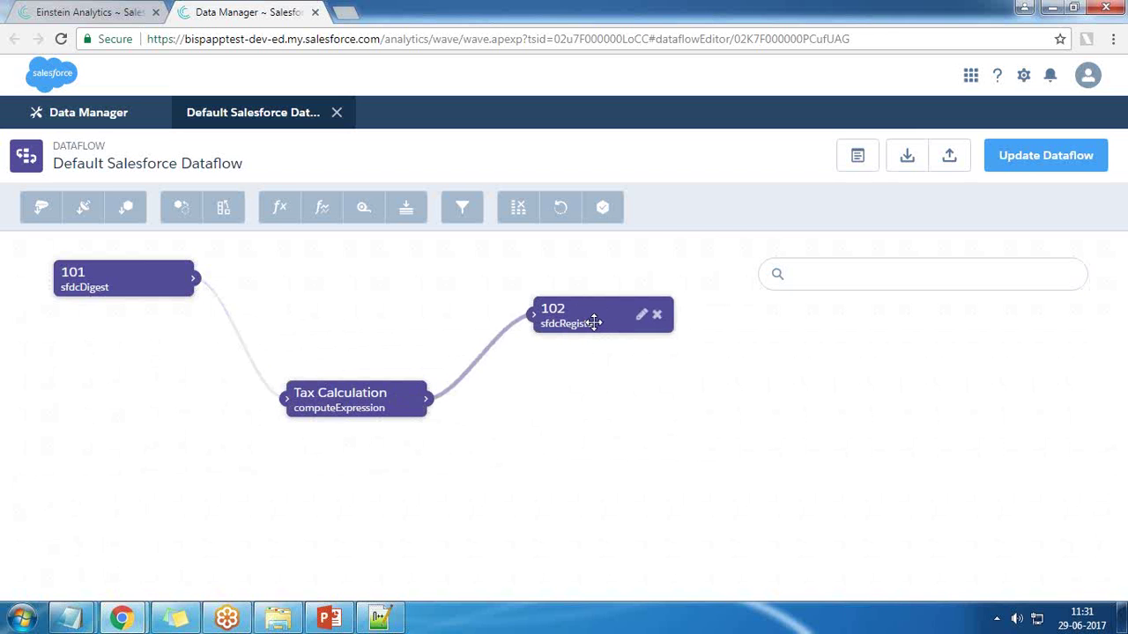
drag(327, 408, 341, 369)
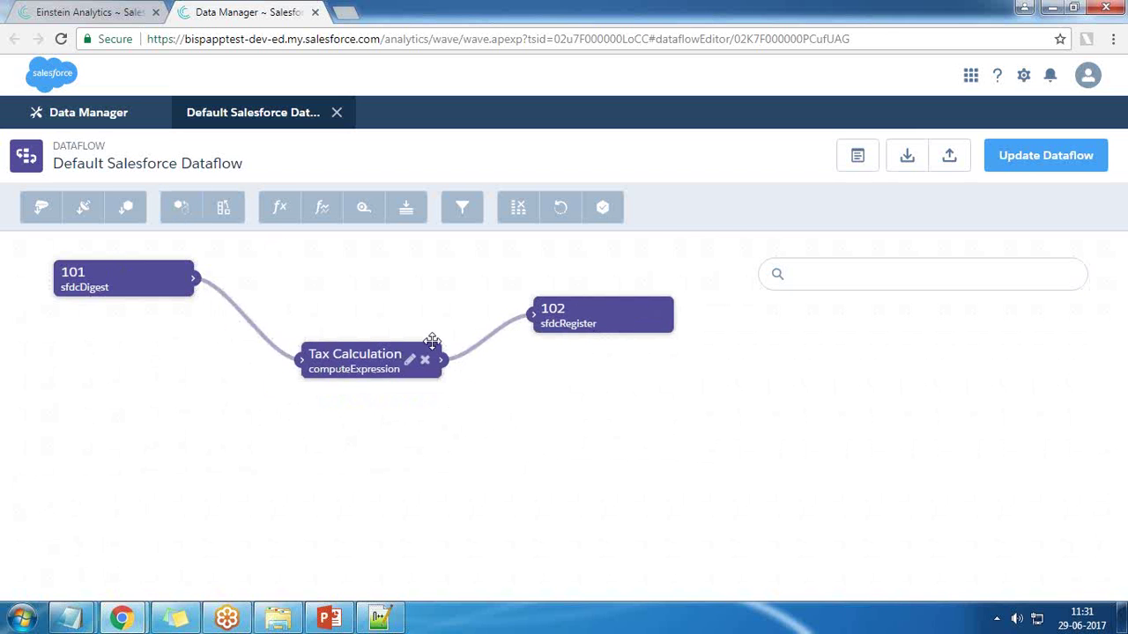
drag(572, 319, 604, 347)
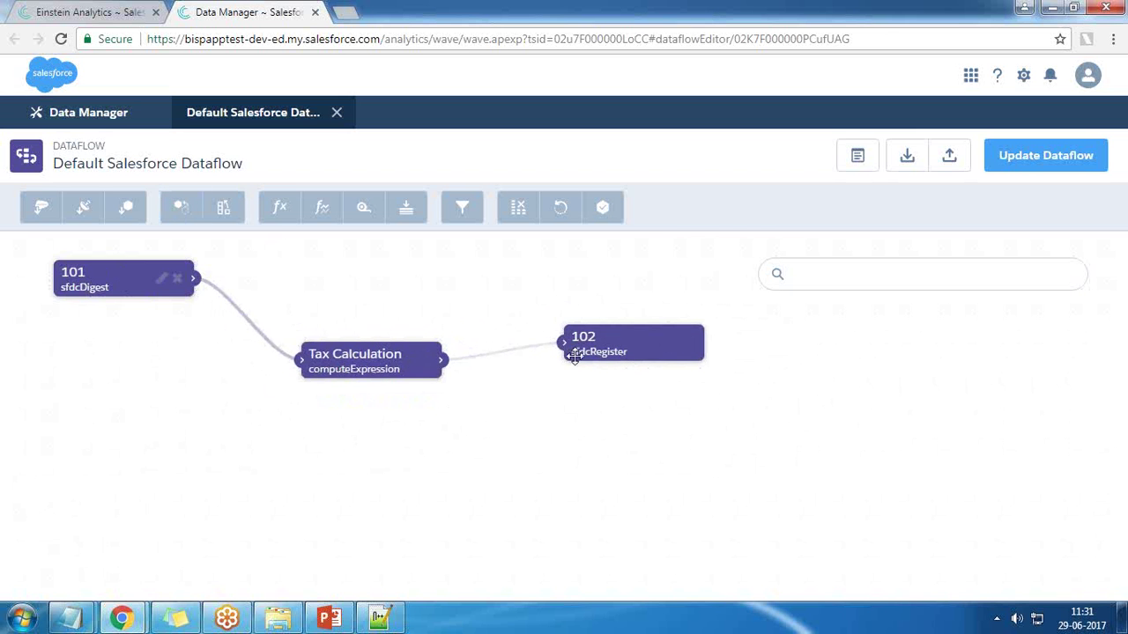
drag(390, 365, 382, 356)
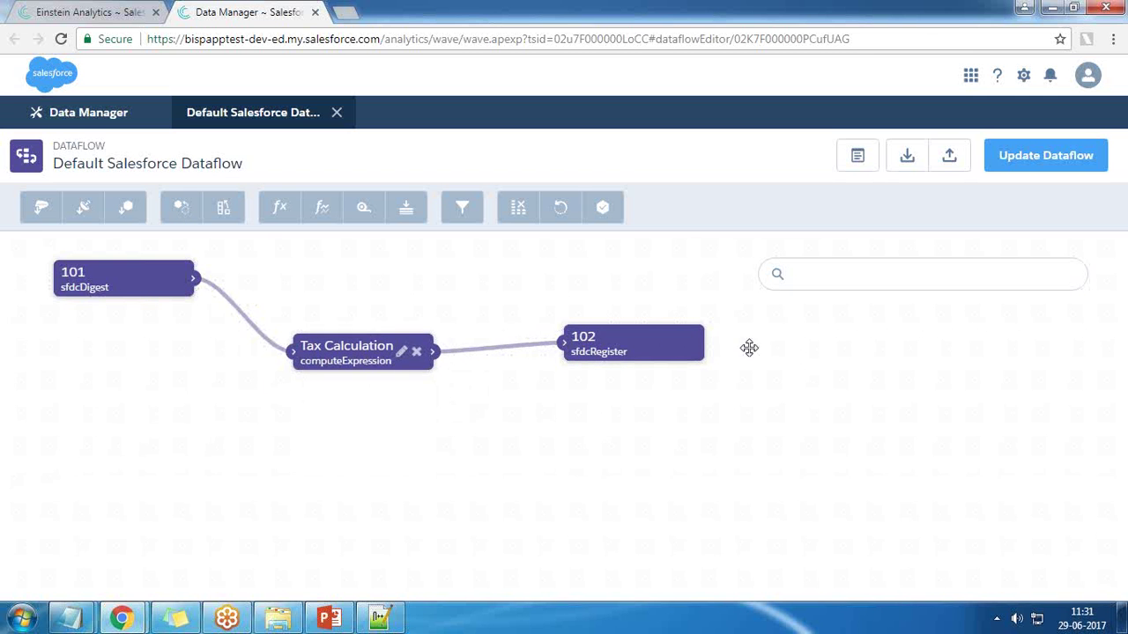